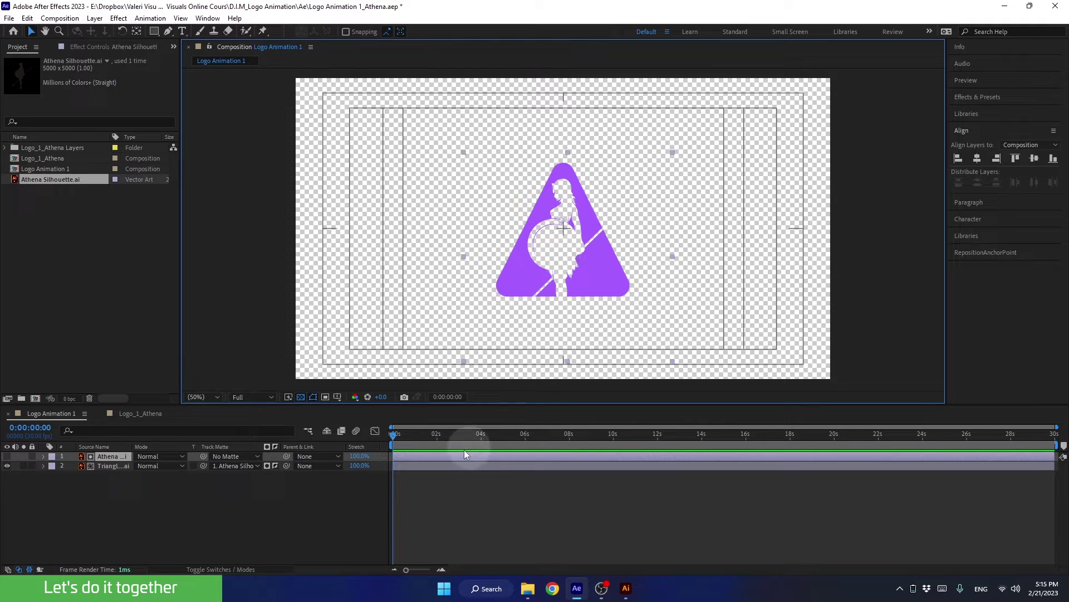
Step: Select the Athena silhouette layer and reveal only its Scale property
click(109, 456)
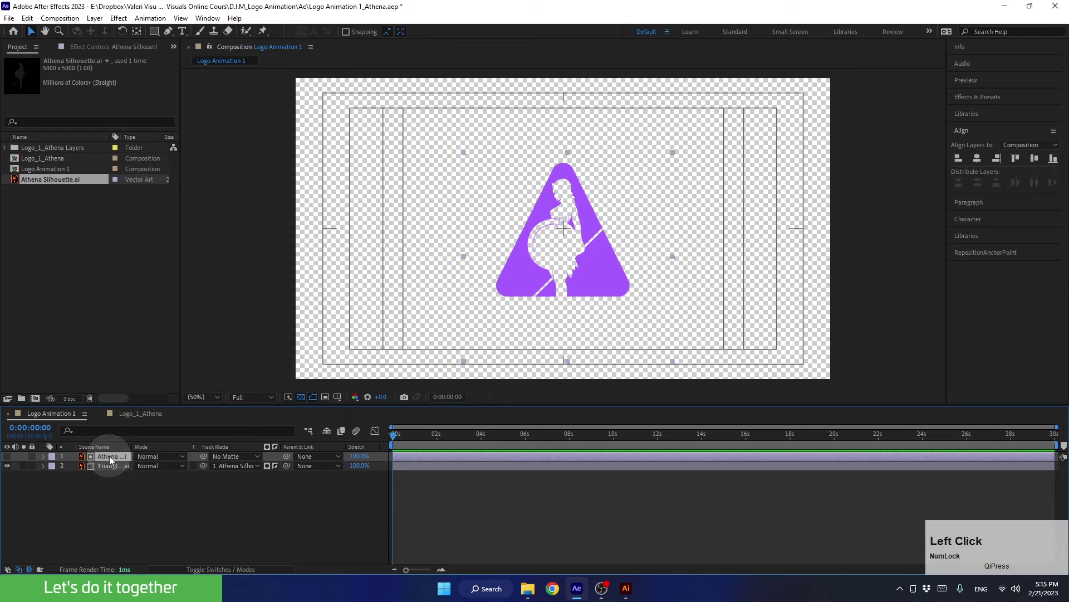
key(s)
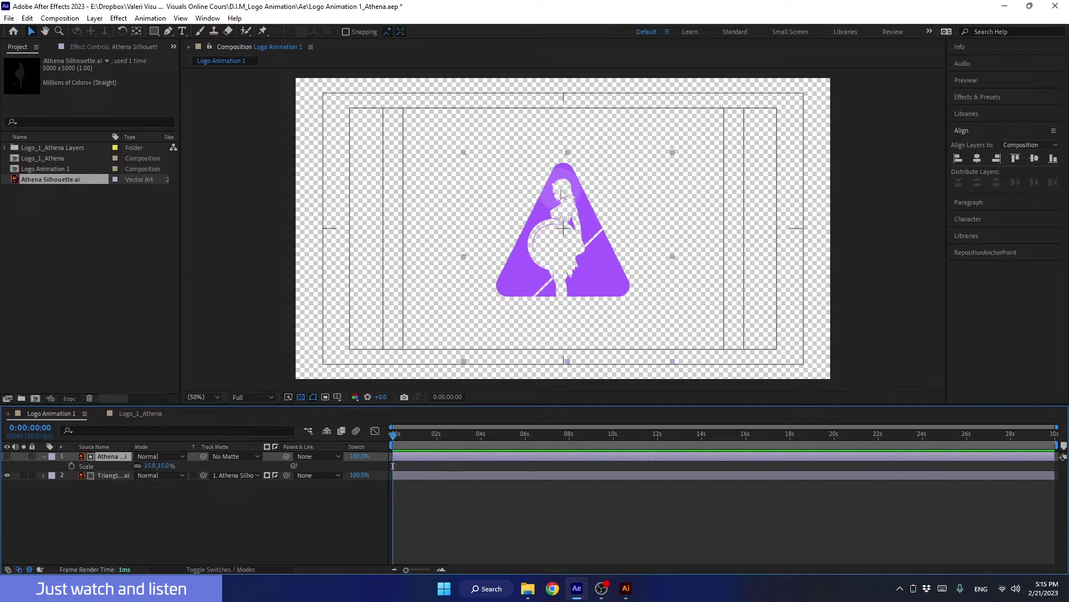
Step: Try enlarging the Athena silhouette to about 44.5% at 4 seconds without keyframes, and check the earlier frames
click(372, 434)
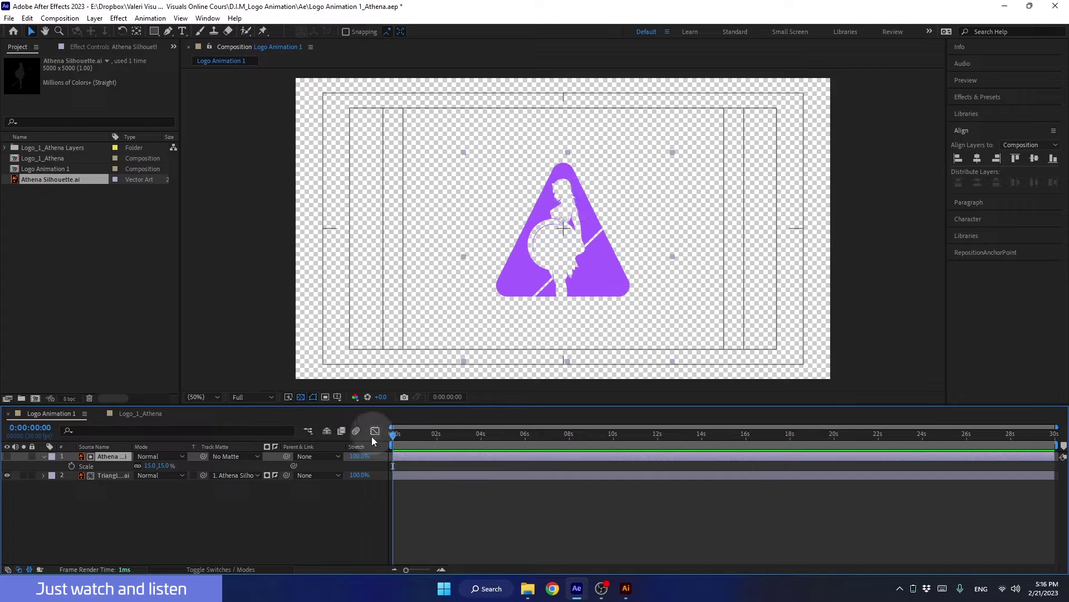
drag(390, 433, 482, 449)
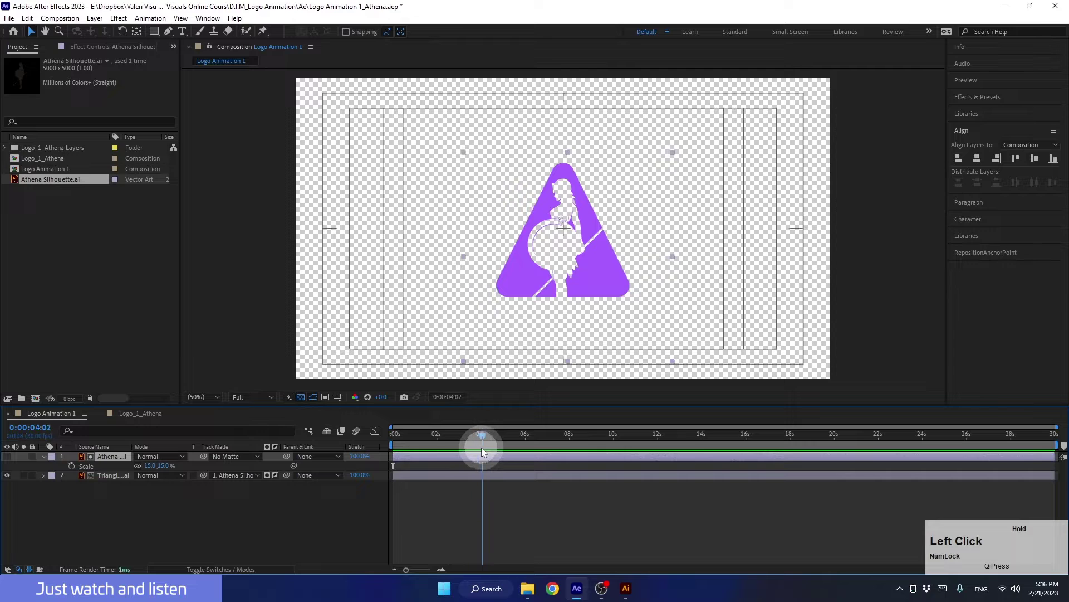
click(466, 158)
drag(465, 157, 273, 82)
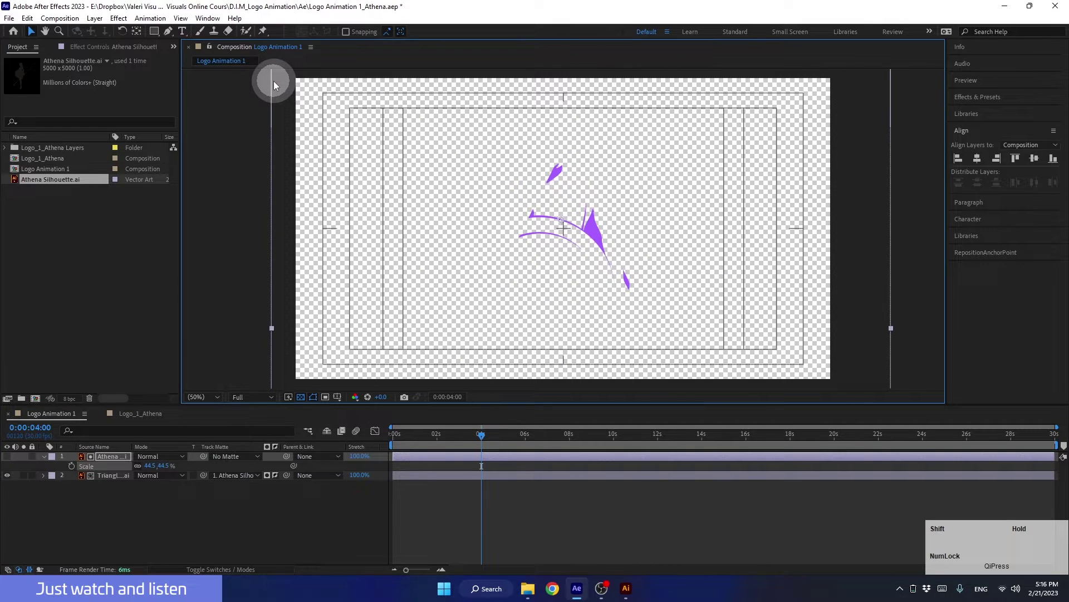
drag(480, 432, 422, 440)
key(k)
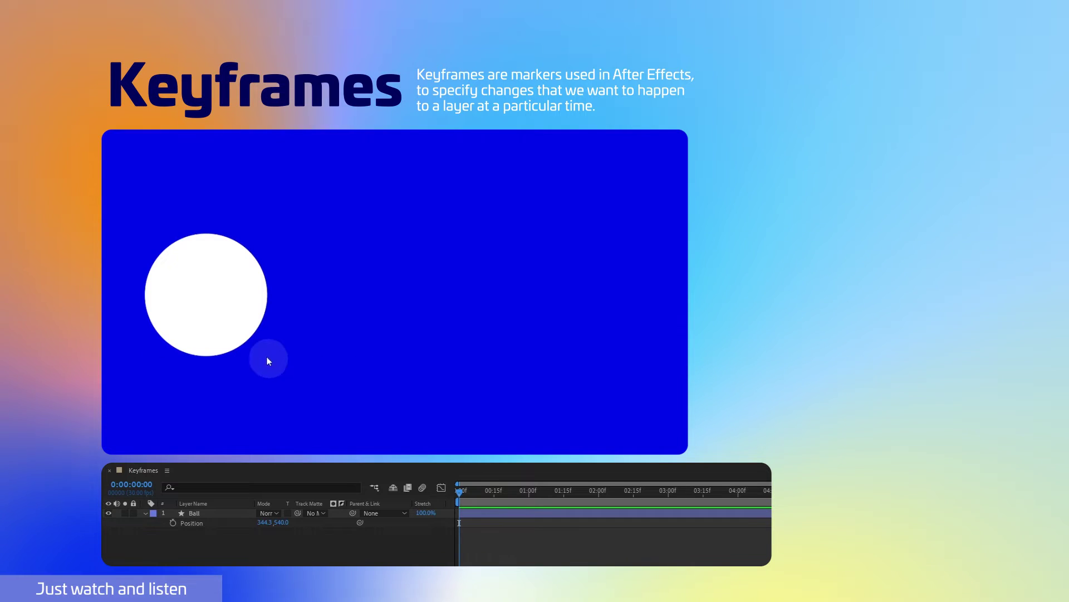
Step: Start Position keyframes for the Ball layer at 0 seconds, and move the ball up-right to about 684.7, 285.9 at 1 second
click(207, 312)
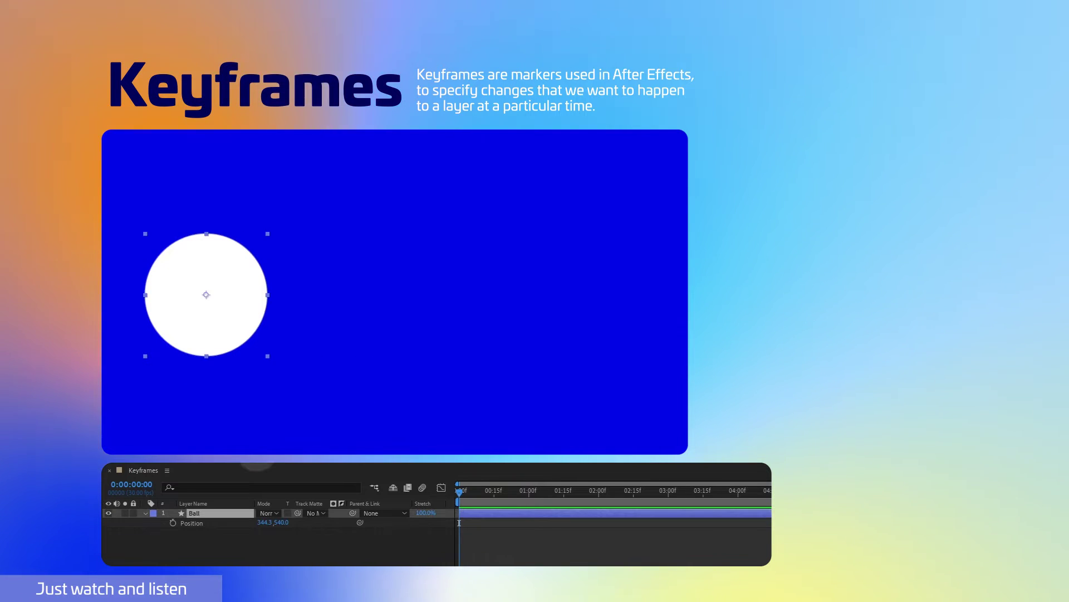
click(173, 523)
drag(461, 491, 529, 495)
drag(208, 334, 312, 256)
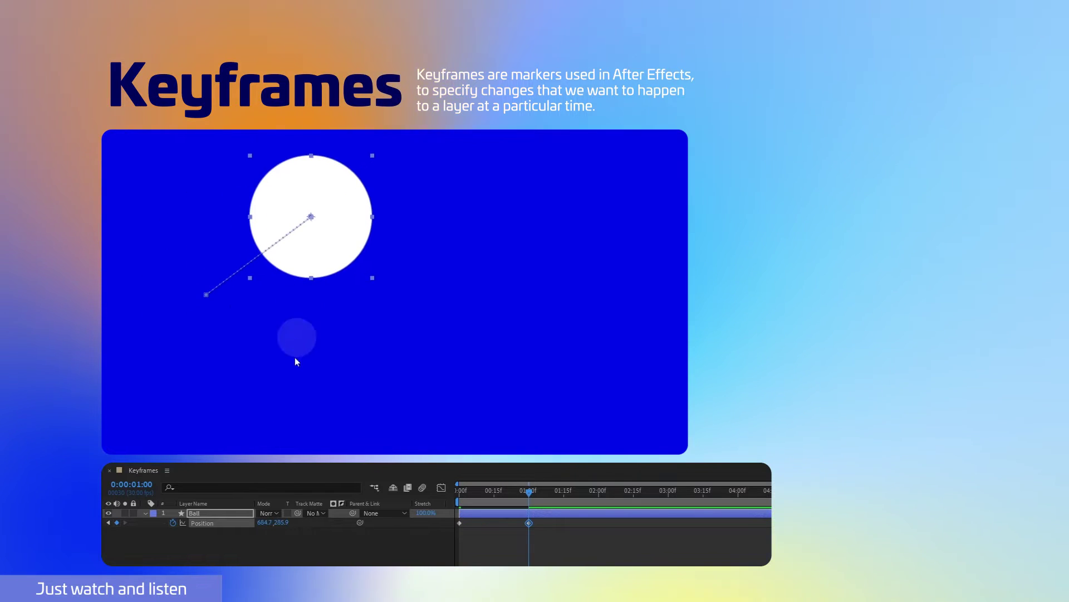
Step: Add Ball Position keyframes down-right at 2 seconds and up-right, at about 1220.6, 300.5, at 3 seconds
drag(531, 496, 600, 497)
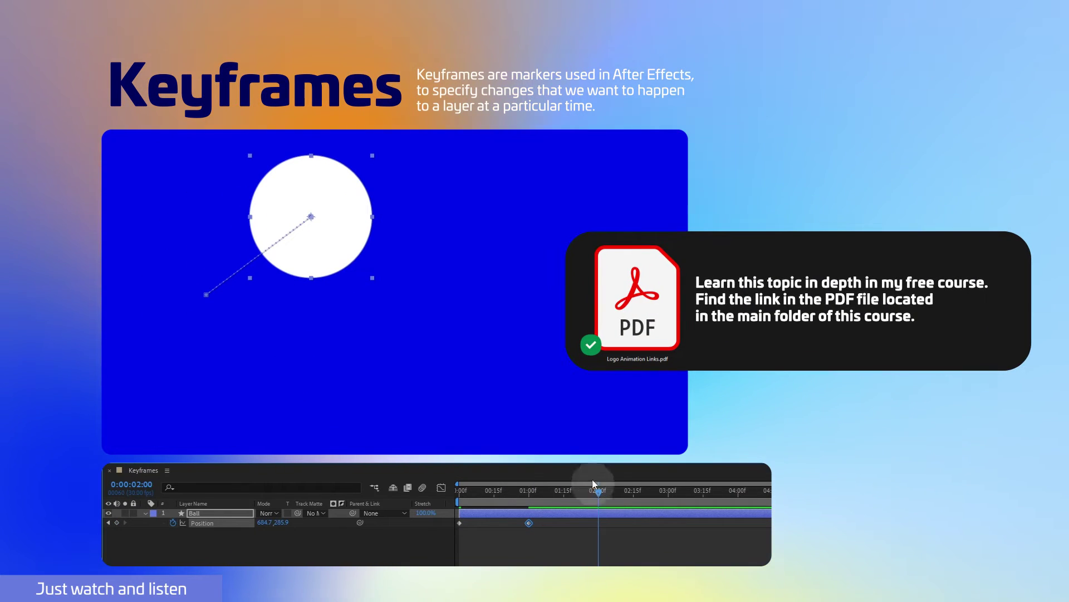
drag(332, 268, 411, 365)
drag(601, 492, 670, 499)
drag(393, 343, 475, 254)
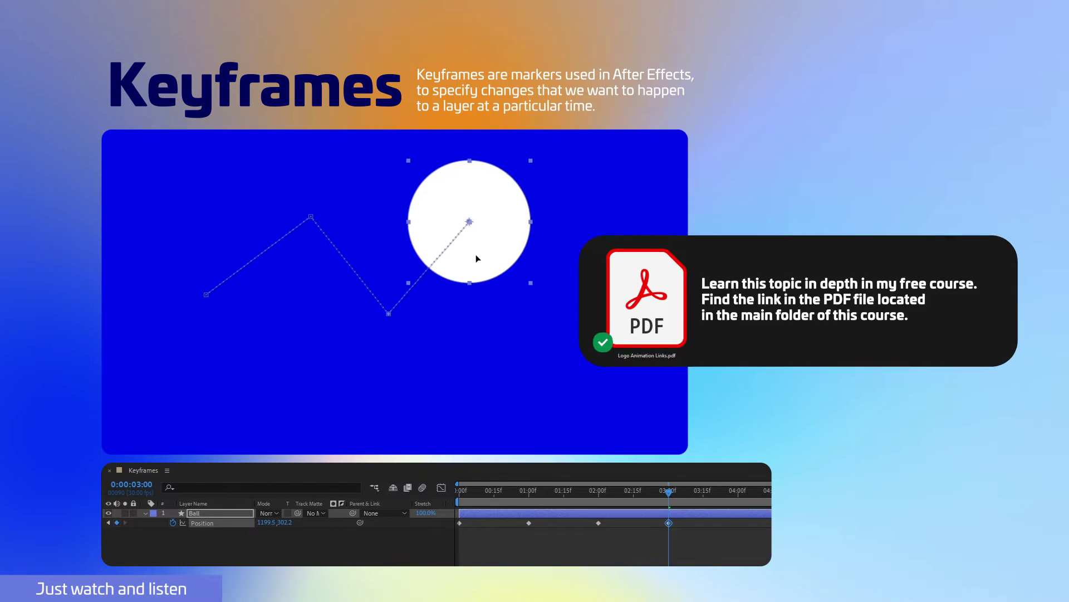
Step: Move the ball to about 1580.6, 714.3 at 4 seconds and play the animation from the start
drag(668, 492, 738, 492)
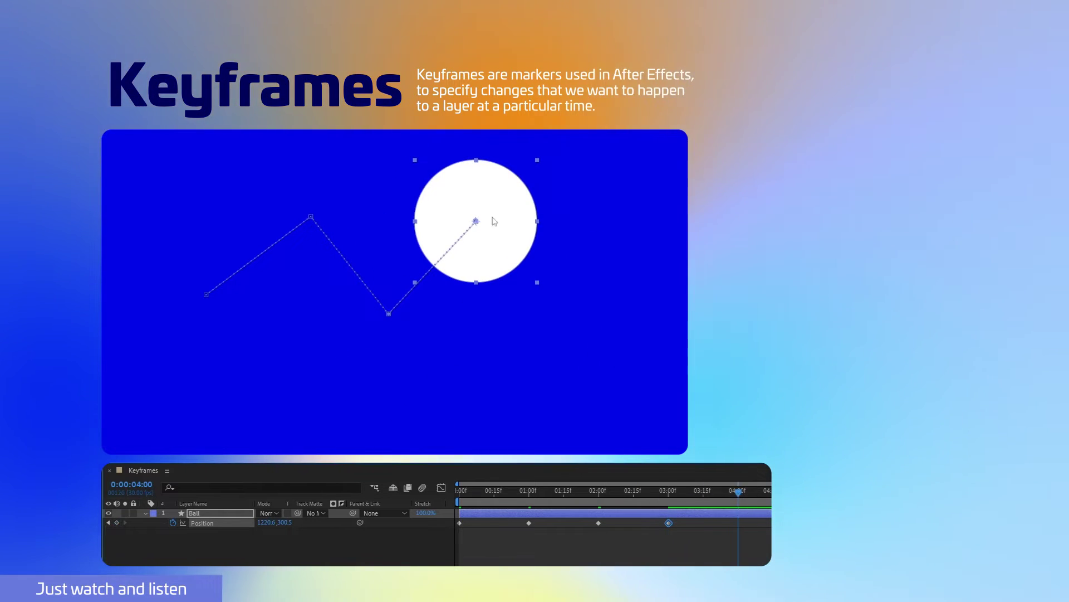
drag(493, 220, 617, 383)
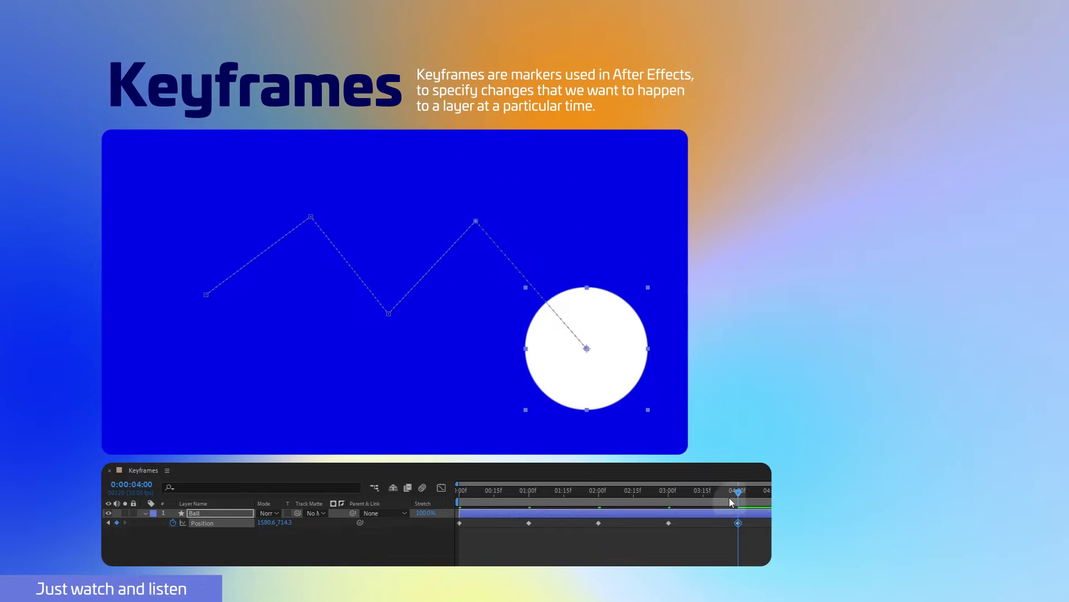
drag(731, 502, 444, 506)
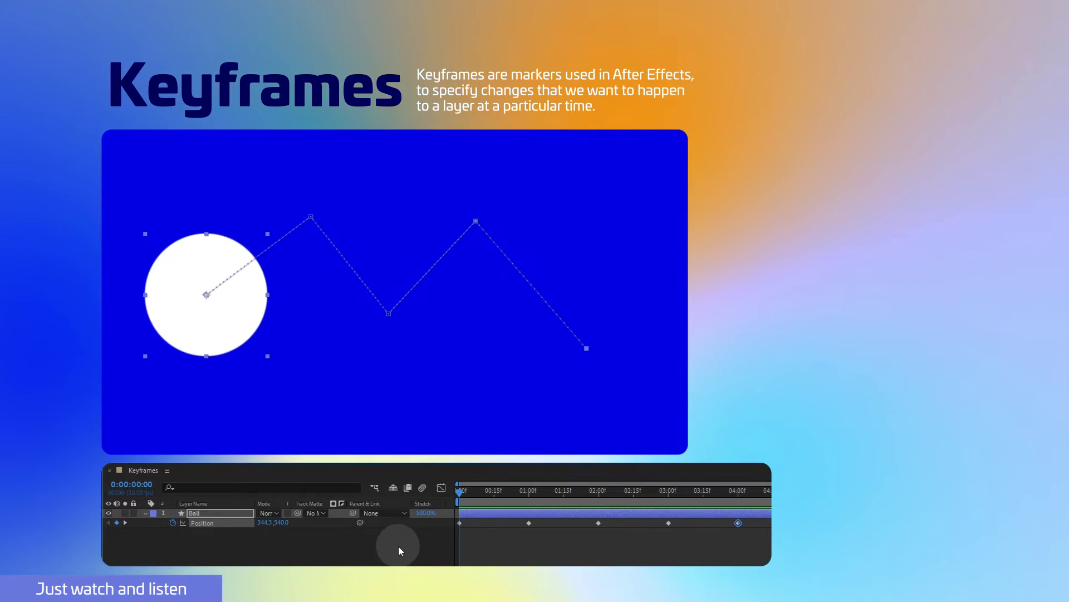
key(space)
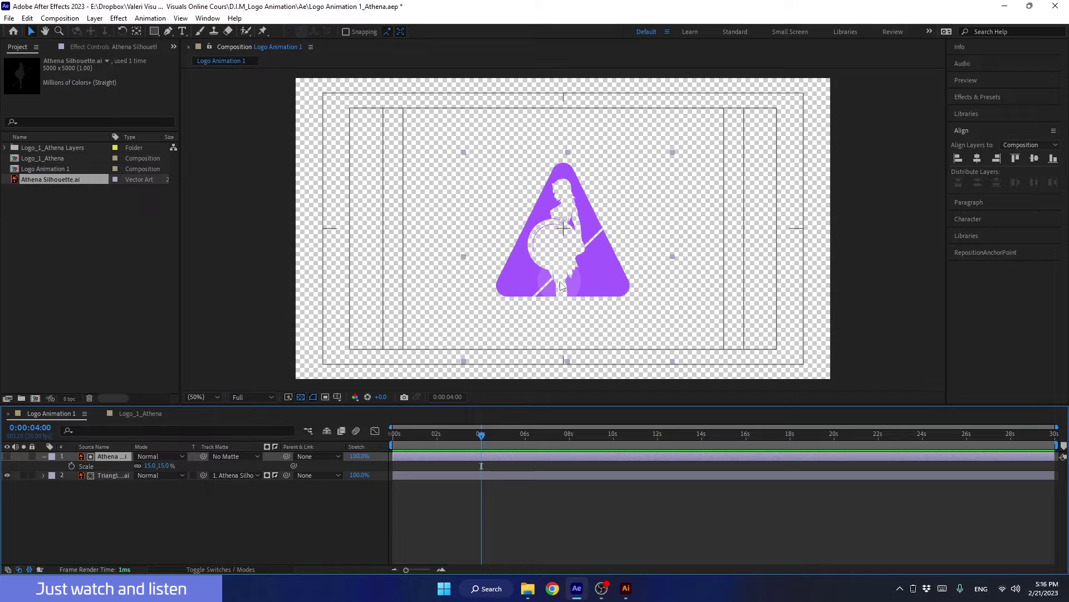
Step: At the start of Logo Animation 1, scale the Athena silhouette to 40% and move it down until its head lies inside the triangle
click(477, 437)
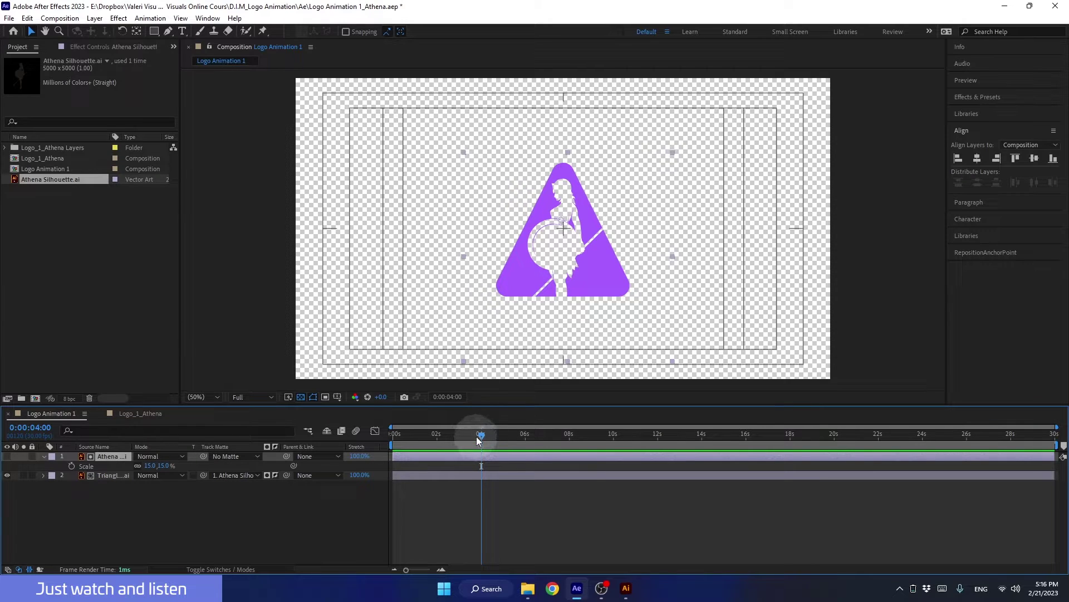
drag(476, 436, 346, 455)
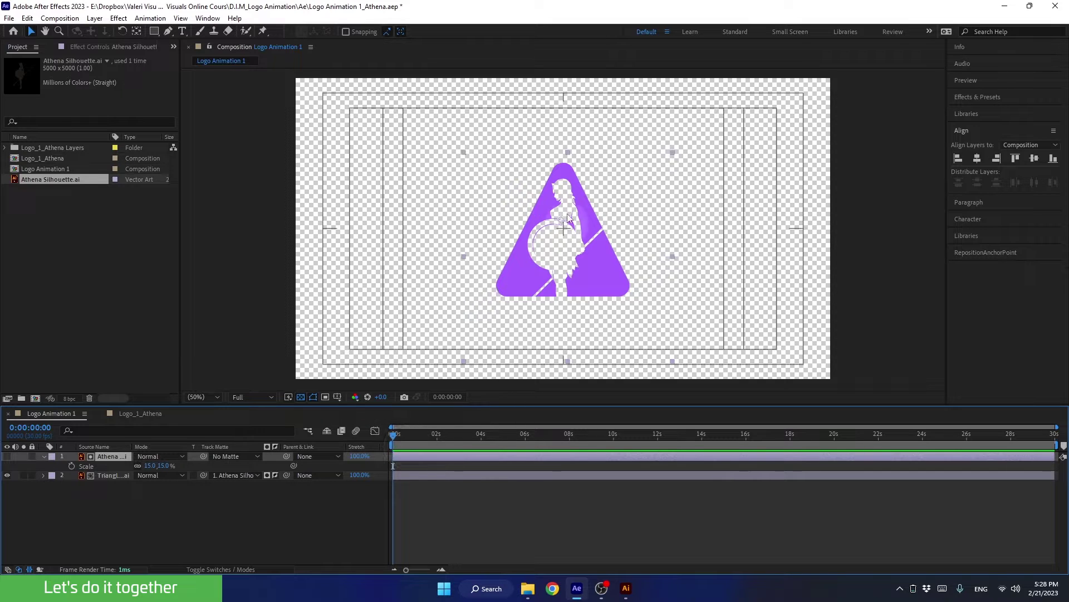
drag(567, 213, 567, 219)
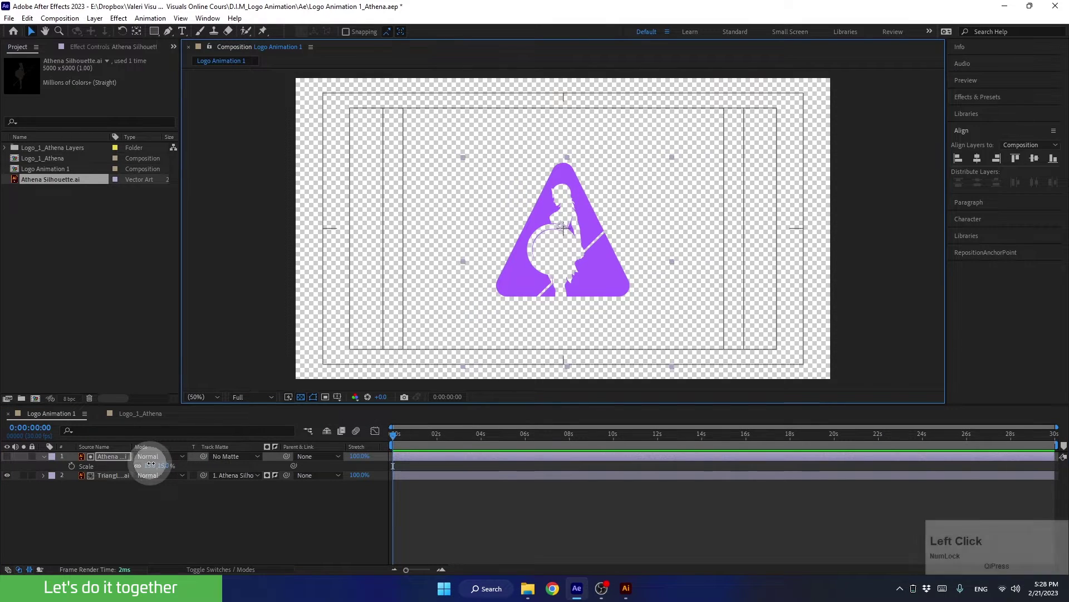
drag(150, 465, 162, 464)
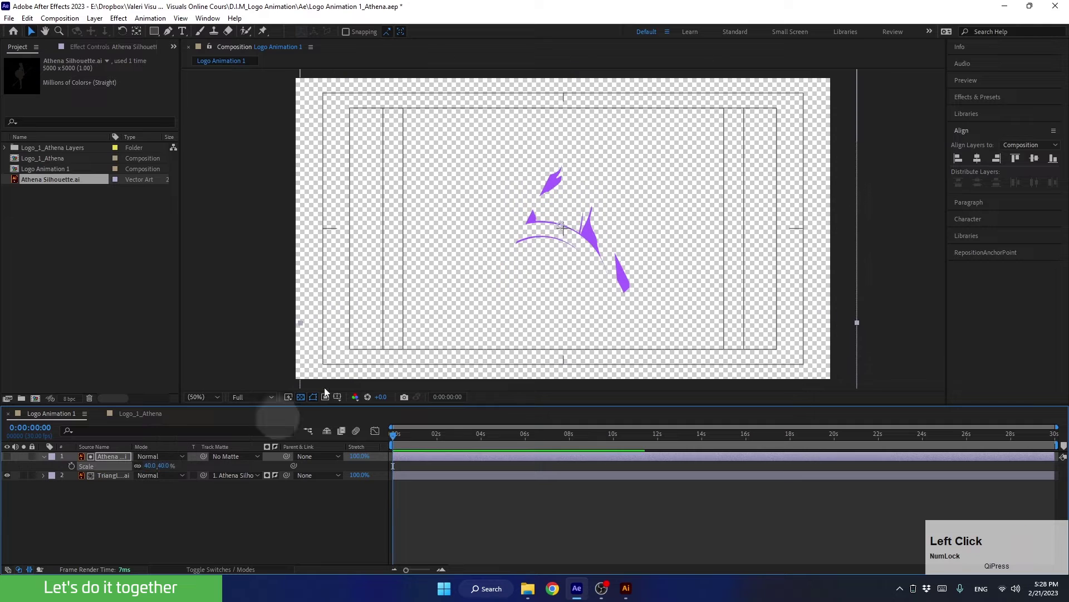
click(562, 216)
drag(562, 215, 560, 287)
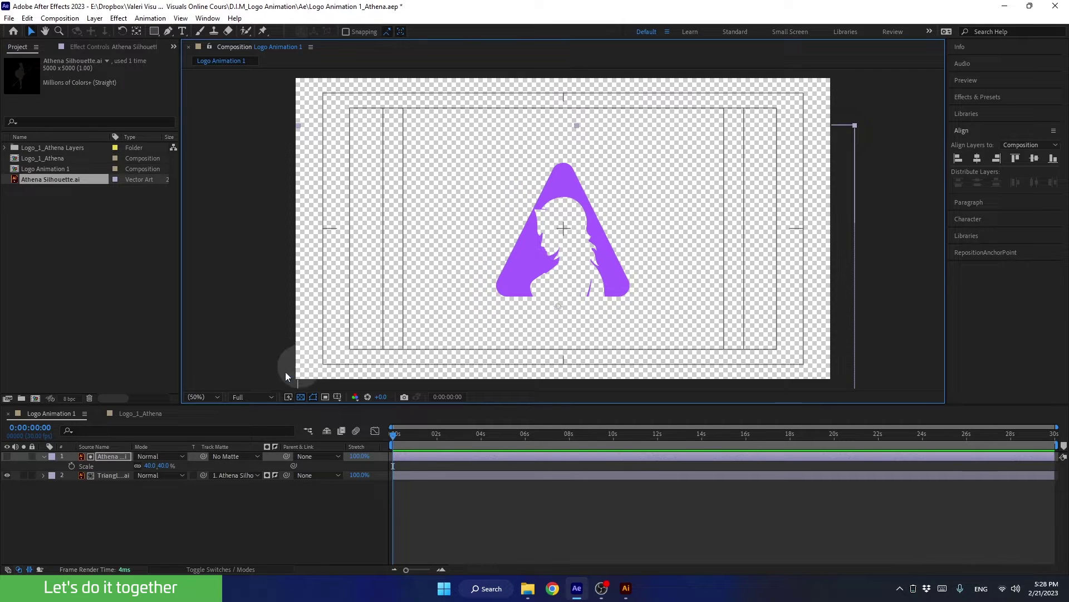
Step: Enlarge the silhouette to 88%, shift its head down over the triangle, and make the layer visible
drag(149, 466, 175, 465)
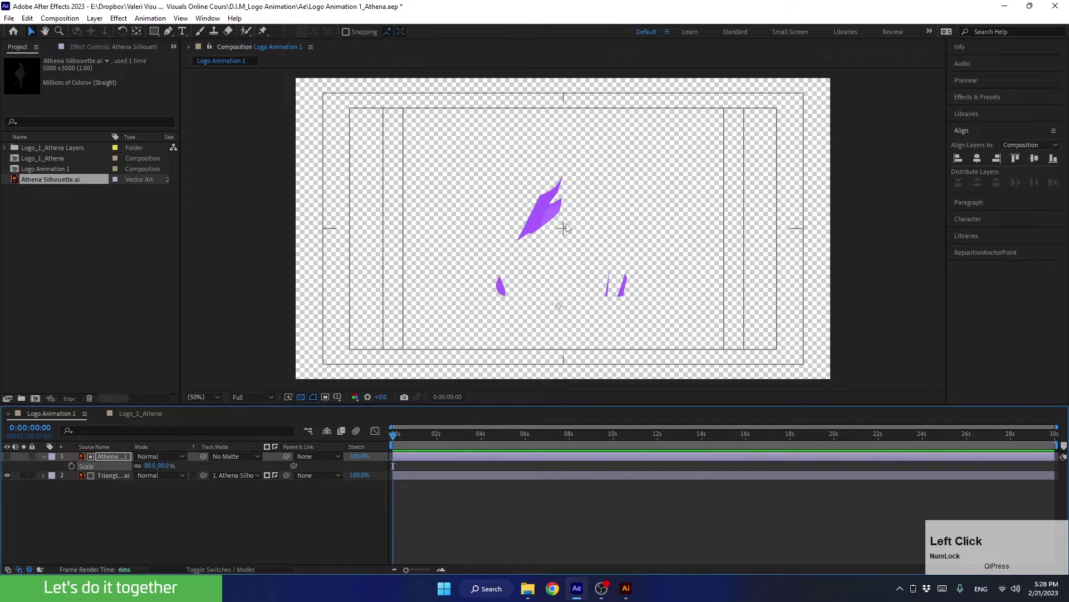
drag(555, 267, 552, 334)
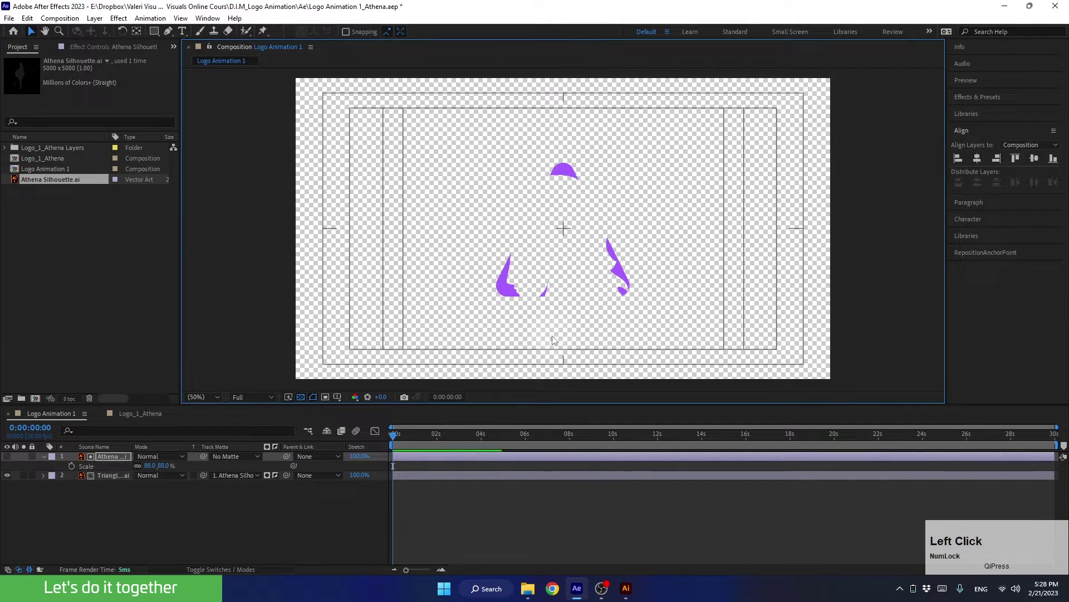
click(8, 456)
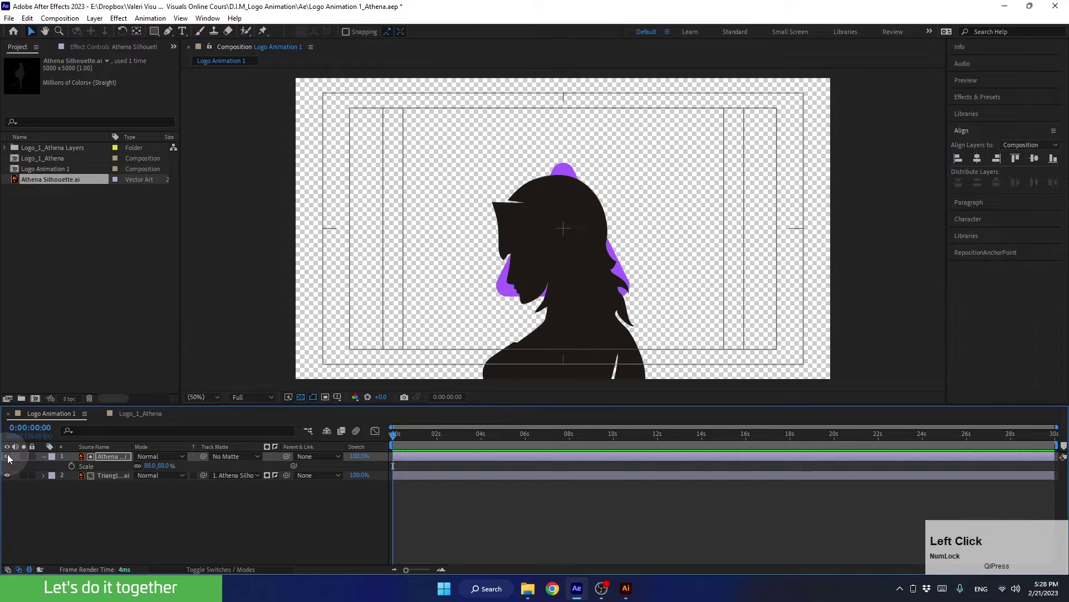
Step: Enlarge the silhouette to 102% with its head centred over the triangle, and hide the layer to check coverage
drag(151, 465, 156, 464)
drag(557, 203, 554, 229)
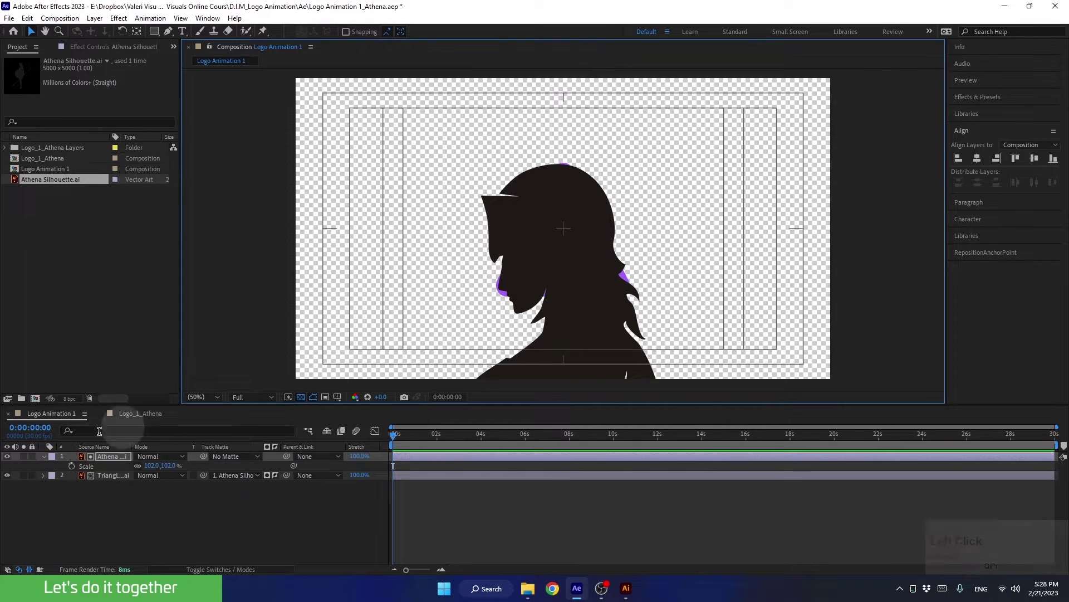
click(7, 457)
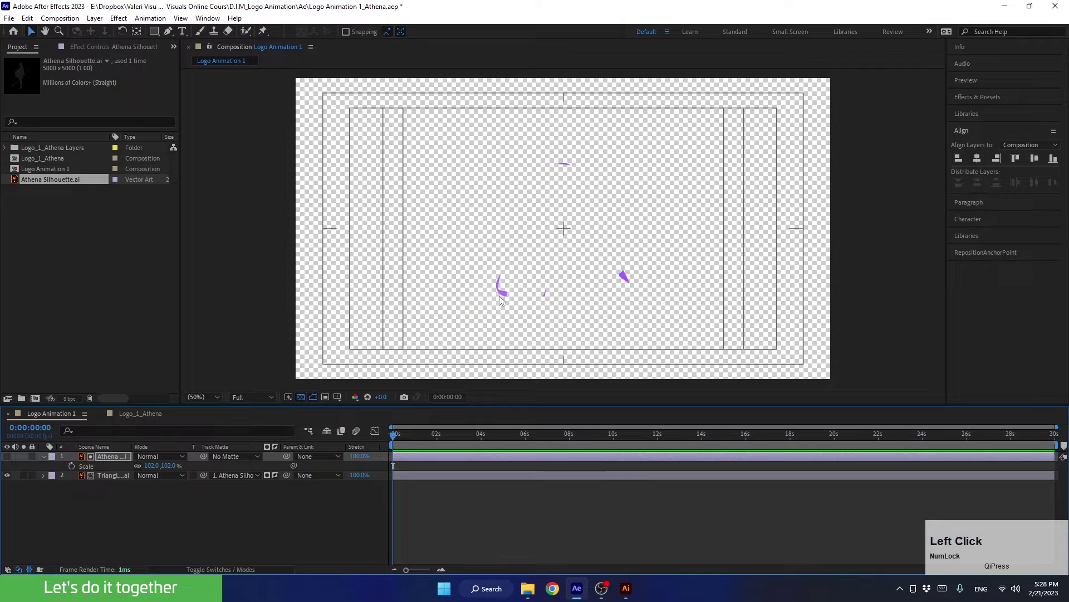
Step: Enlarge the silhouette to 127%, show the layer, and move the head over the whole triangle
drag(152, 466, 165, 463)
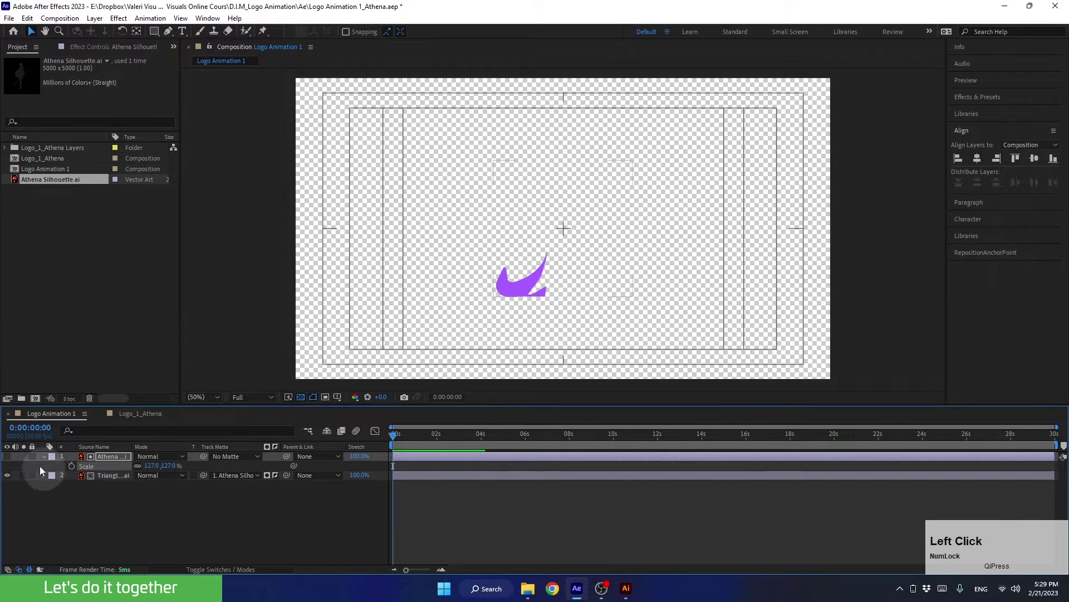
click(8, 456)
drag(596, 179, 573, 225)
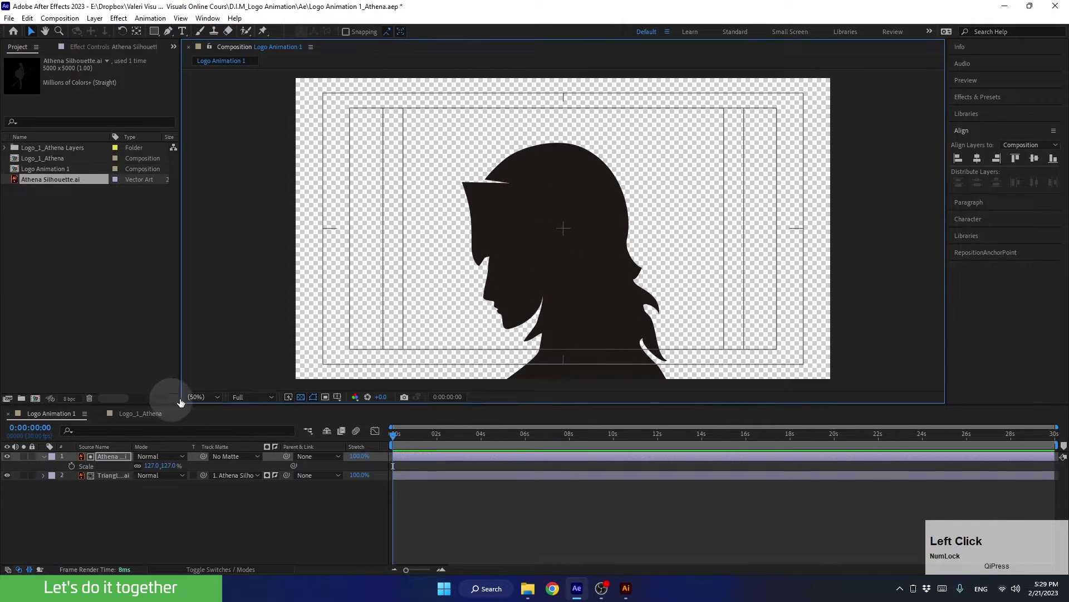
Step: Set the silhouette's Scale to 130%, nudge it slightly down to cover the triangle, and hide the layer
click(152, 465)
text(130)
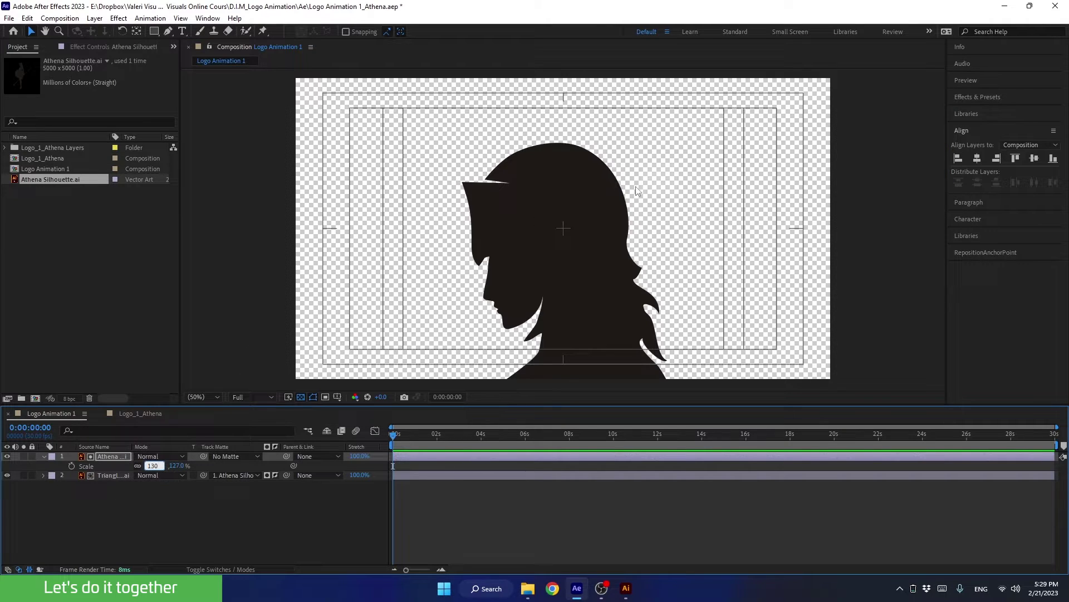
drag(568, 226, 568, 236)
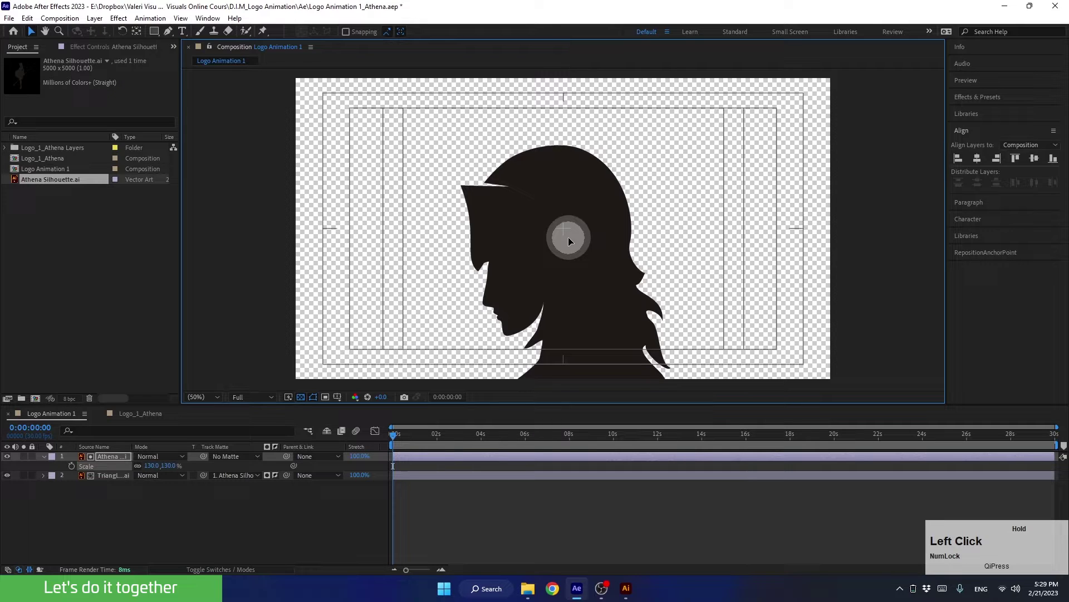
drag(568, 236, 568, 236)
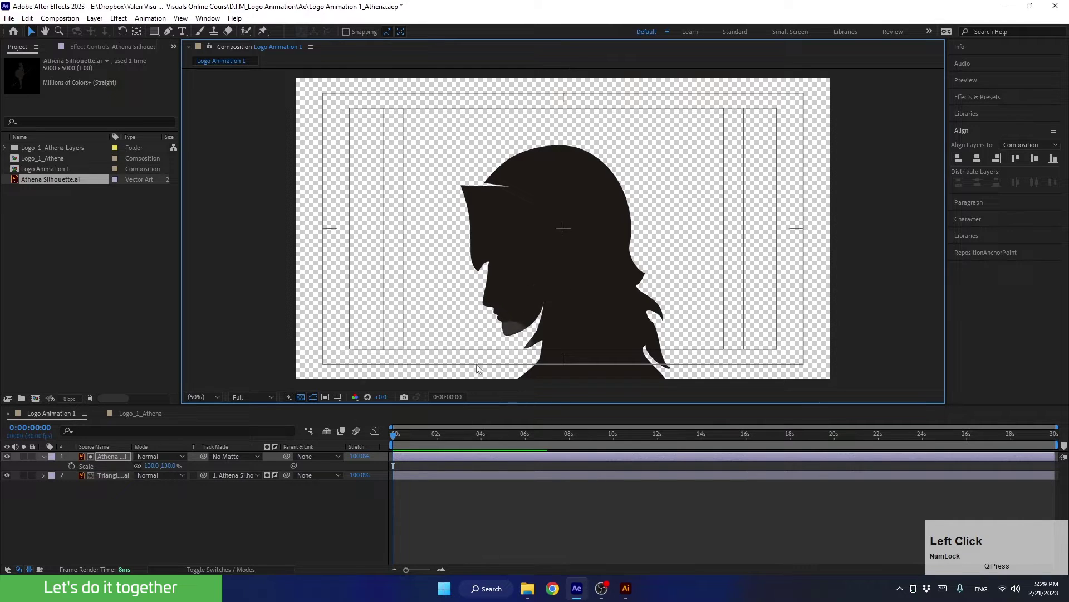
click(7, 456)
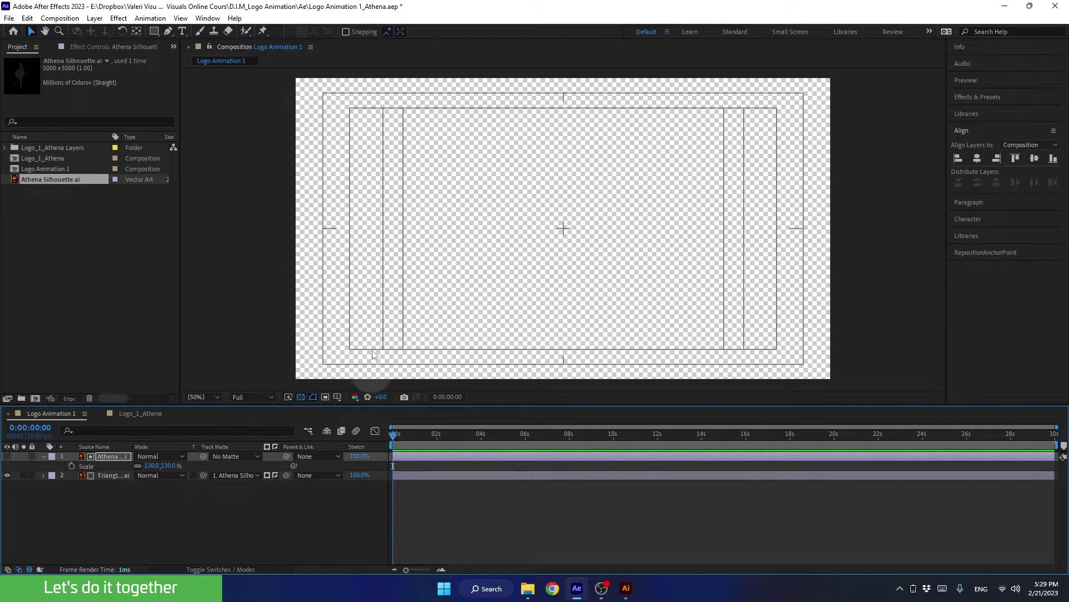
Step: Add a Scale keyframe for the silhouette at 0 seconds, and reduce its Scale to 53% at 2 seconds
click(72, 465)
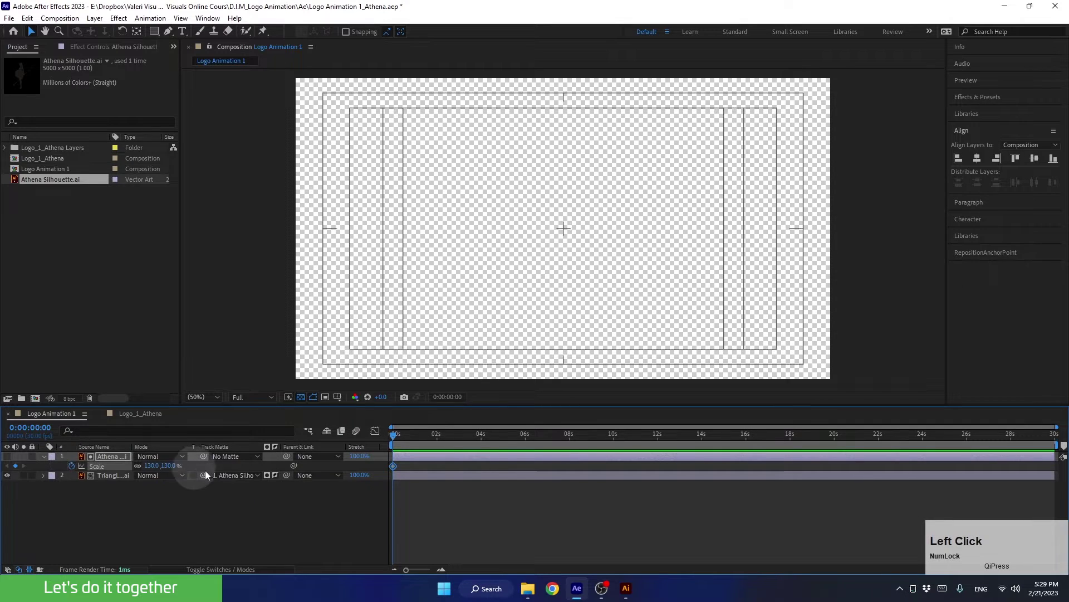
drag(409, 436, 436, 439)
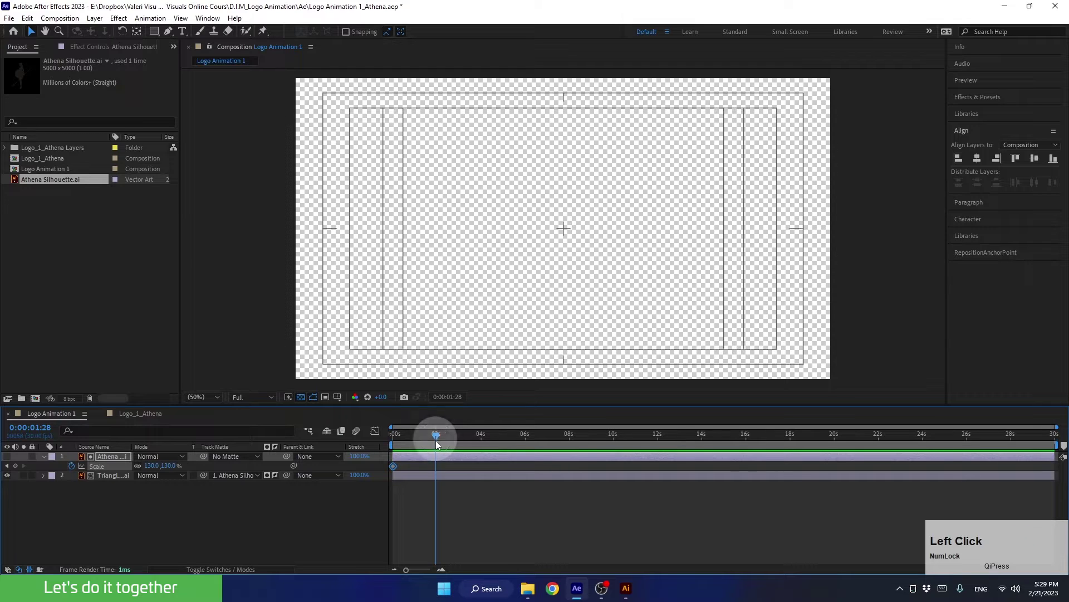
click(441, 569)
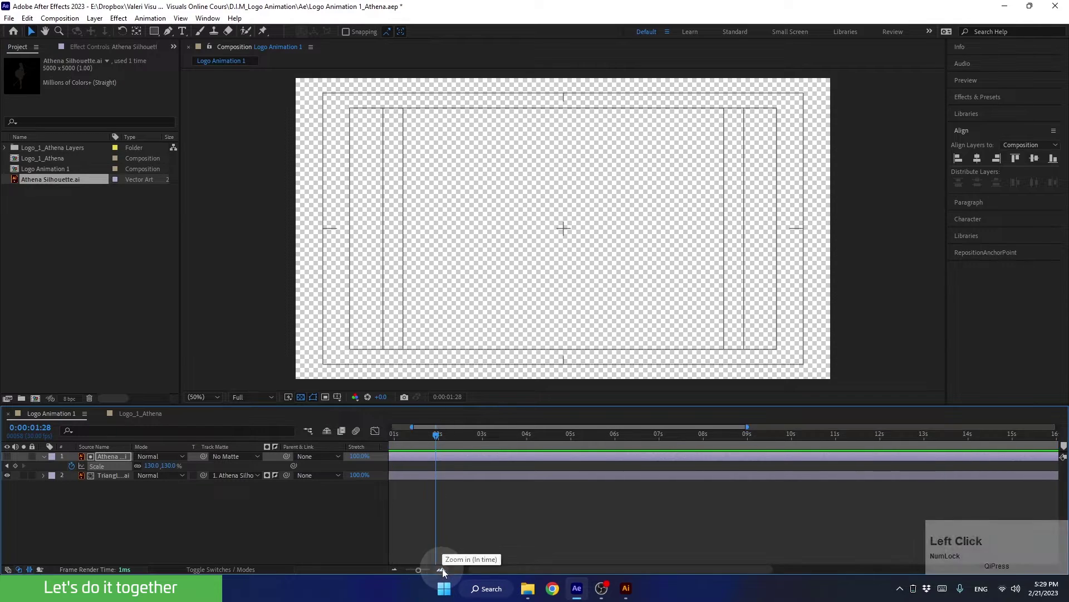
click(442, 569)
drag(605, 565, 582, 484)
mouse_move(559, 438)
mouse_down()
mouse_move(577, 444)
mouse_move(580, 434)
mouse_move(568, 435)
mouse_up()
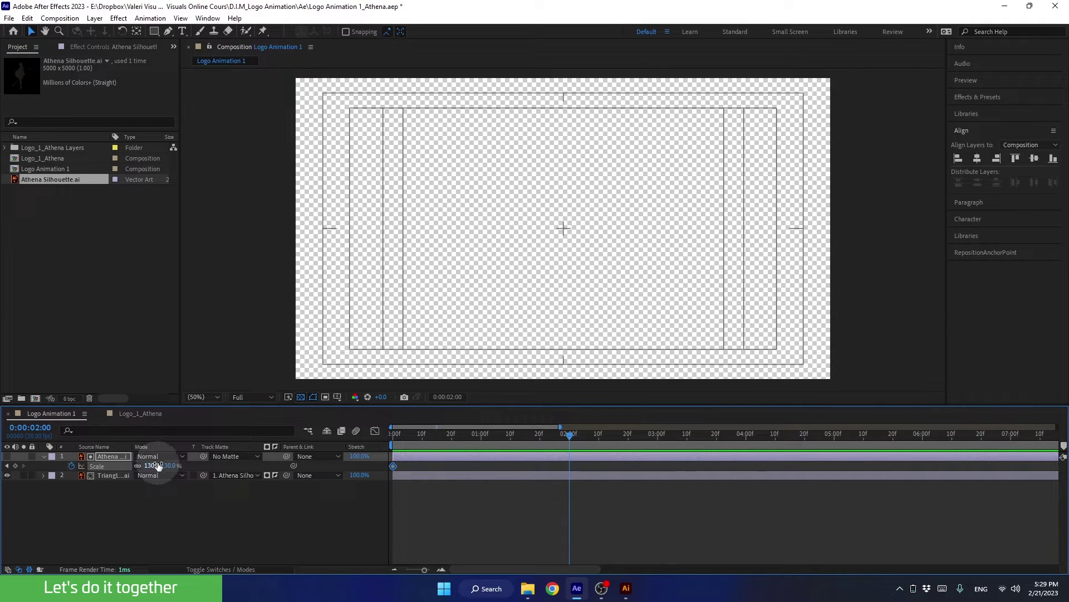
drag(160, 466, 135, 470)
drag(132, 473, 123, 471)
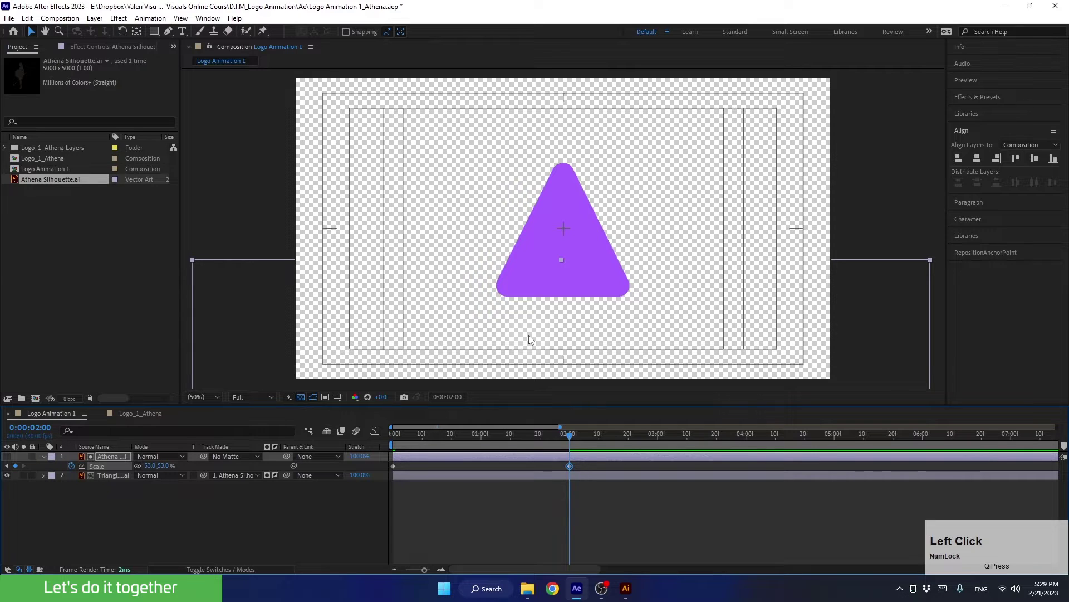
Step: Set the silhouette's Scale to 56% at 2 seconds, show its layer, and scrub back from that keyframe to check the motion
scroll(529, 337, down, 2)
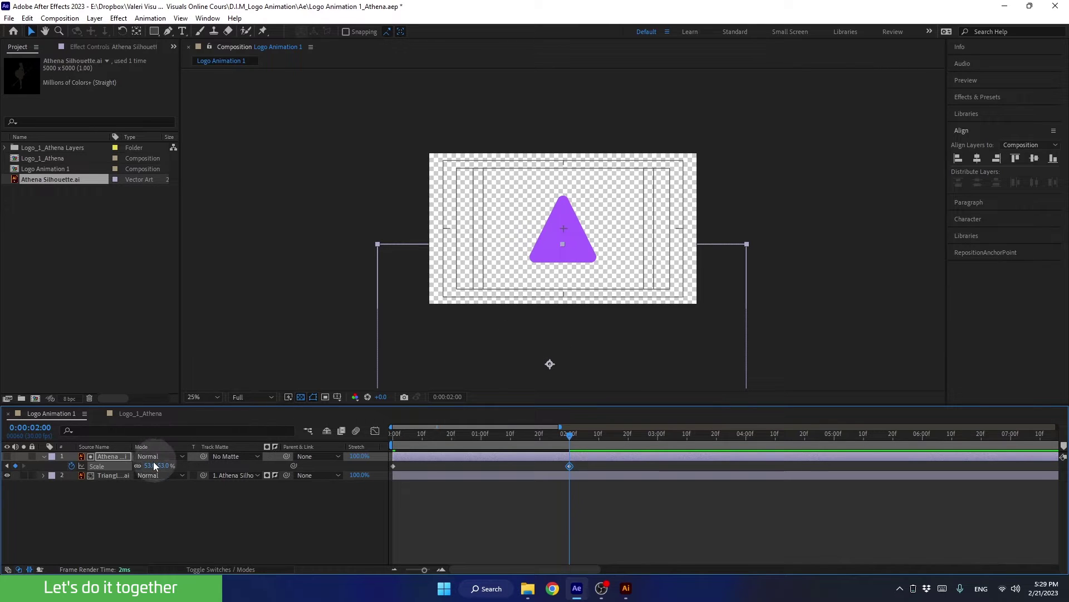
mouse_move(154, 466)
mouse_down()
mouse_move(143, 466)
mouse_move(176, 465)
mouse_move(159, 473)
mouse_up()
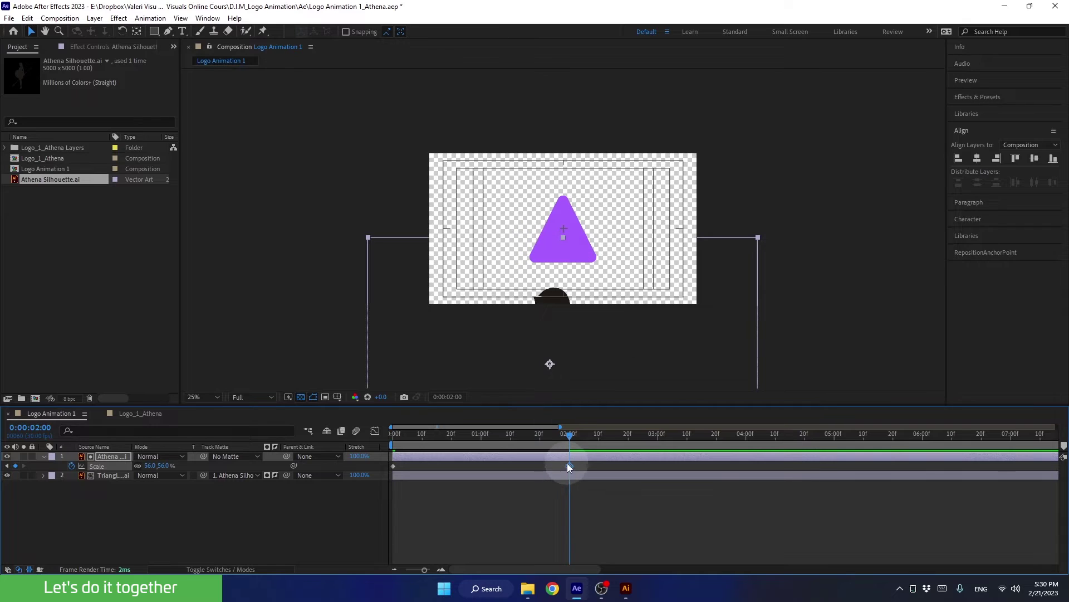
drag(568, 434, 557, 474)
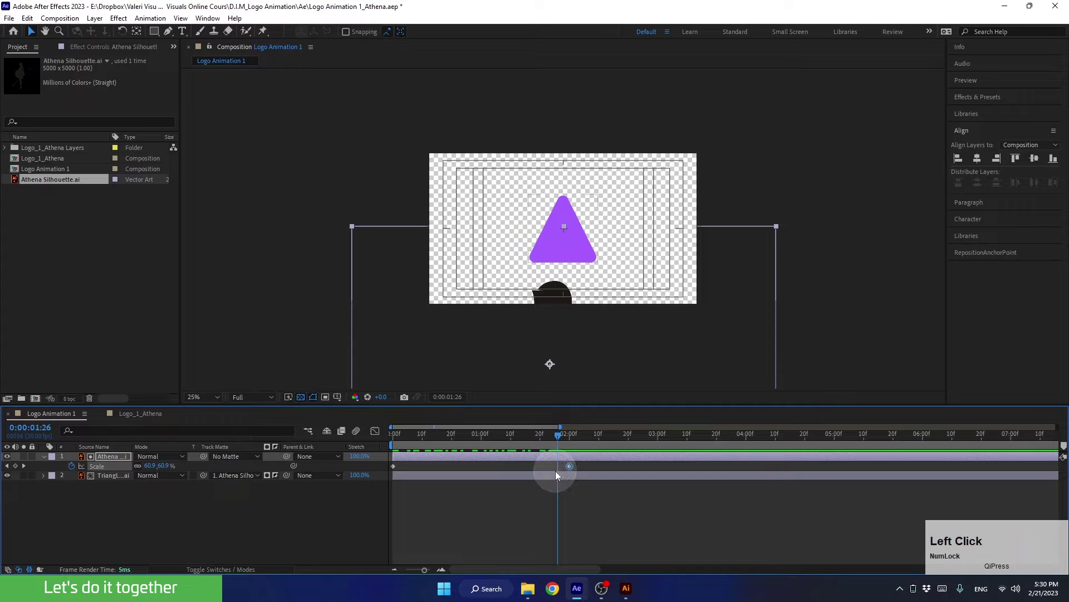
Step: Reveal the silhouette layer's Position property alongside Scale and add a Position keyframe at 0 seconds
drag(560, 435, 384, 452)
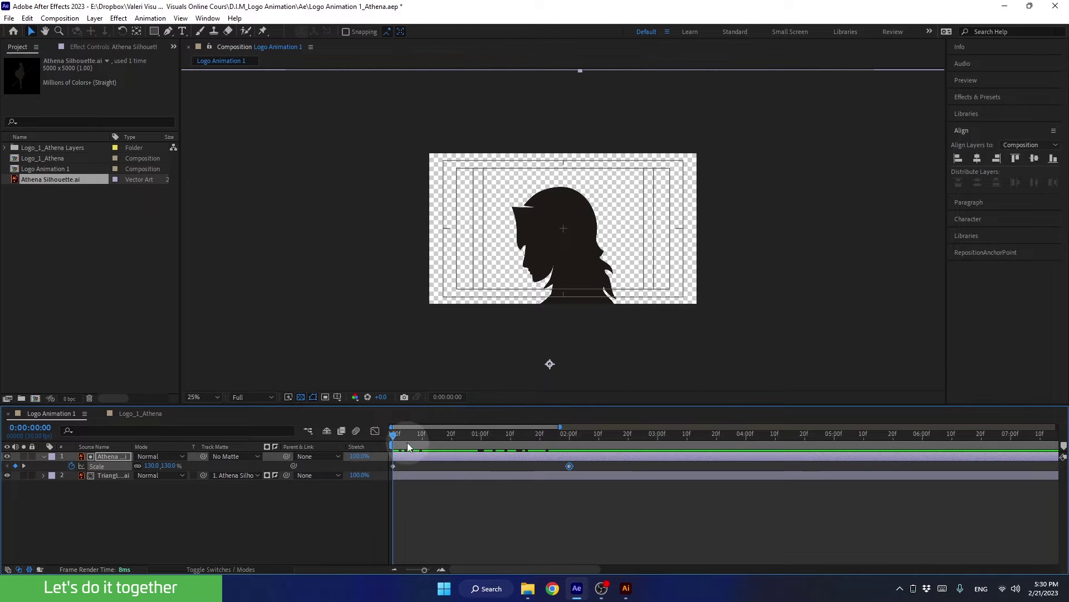
click(109, 456)
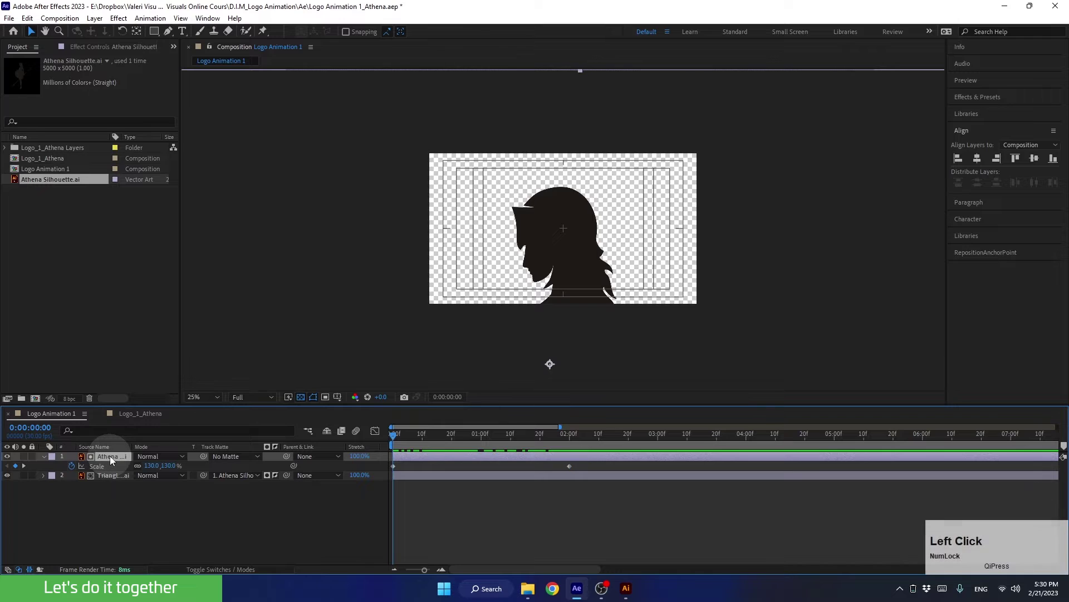
key(shift+p)
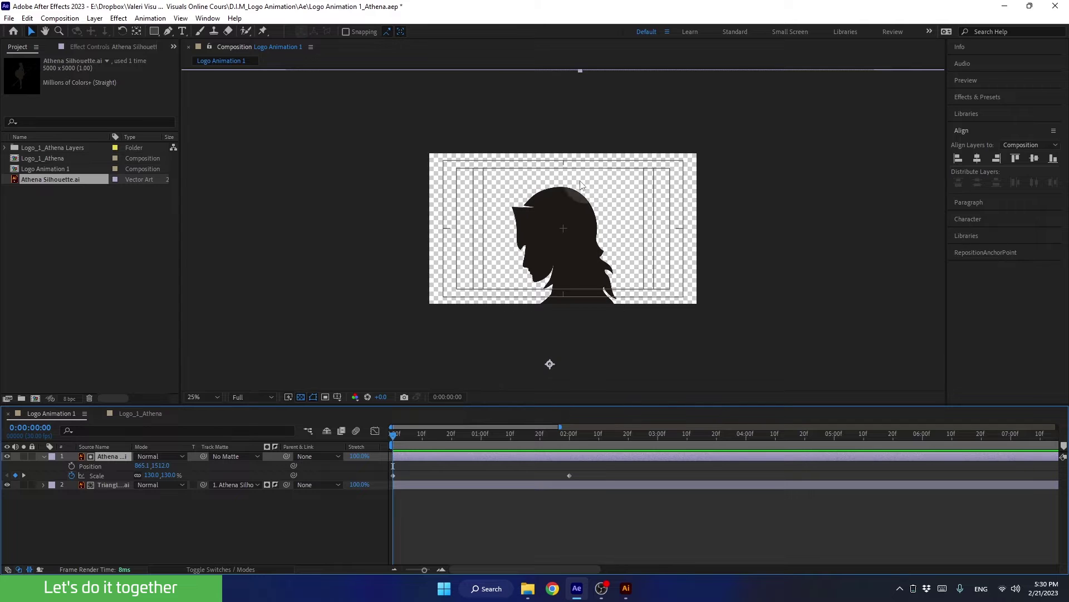
scroll(303, 178, down, 4)
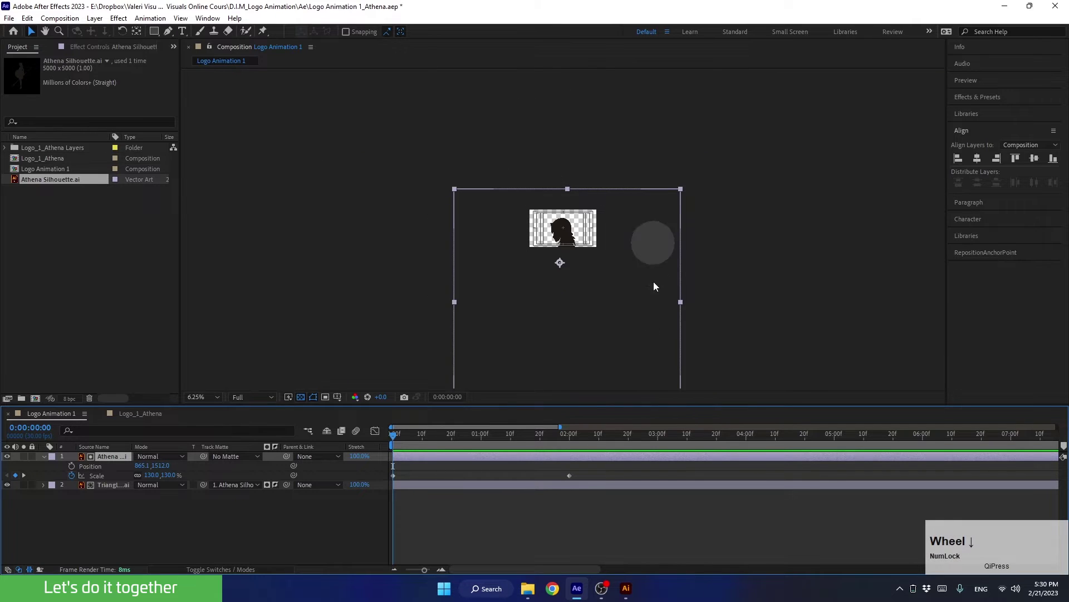
scroll(543, 223, up, 4)
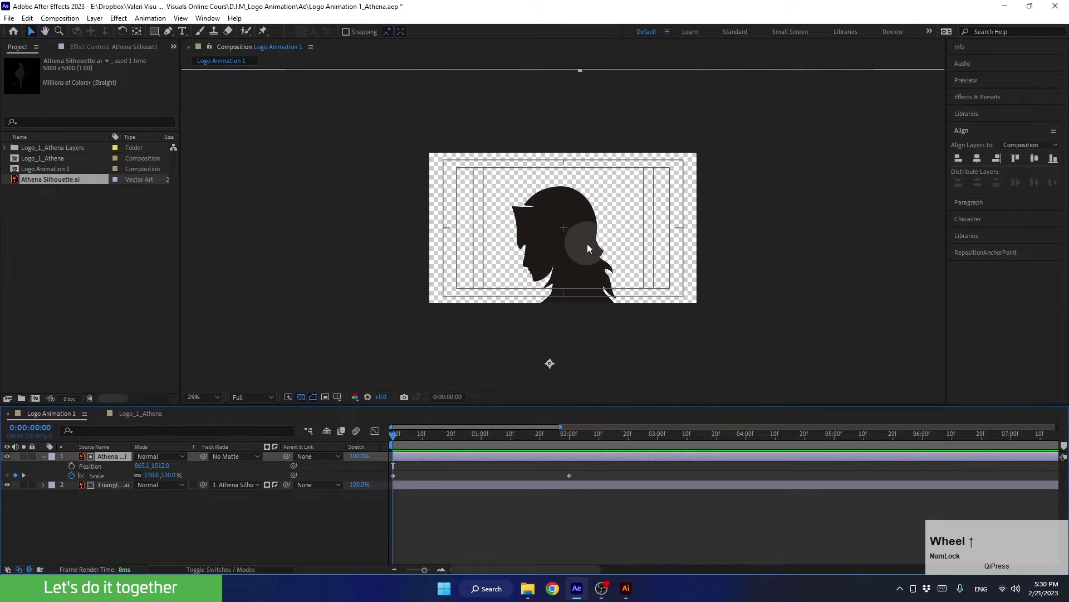
click(72, 467)
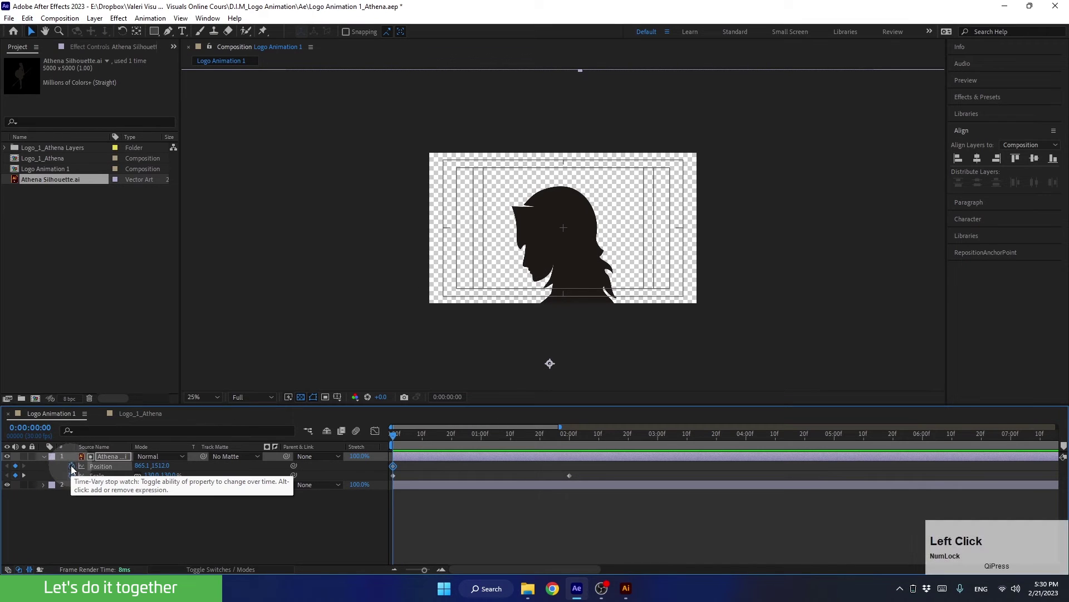
Step: At 2 seconds, move the silhouette up over the triangle to a Position of about 933, 944
drag(419, 434, 571, 452)
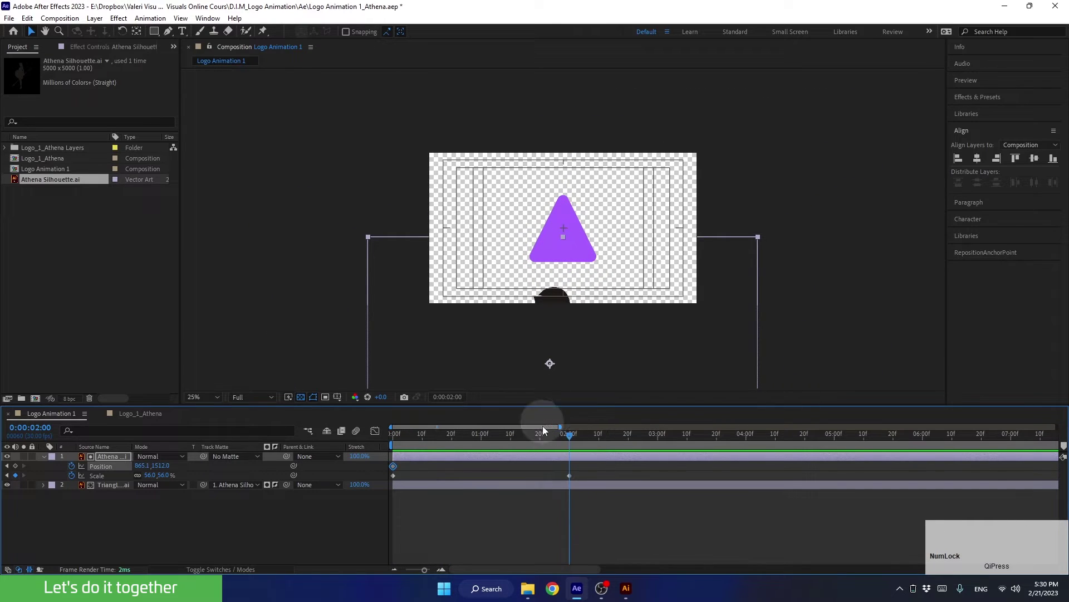
mouse_move(557, 433)
mouse_down()
mouse_move(544, 436)
mouse_move(563, 443)
mouse_up()
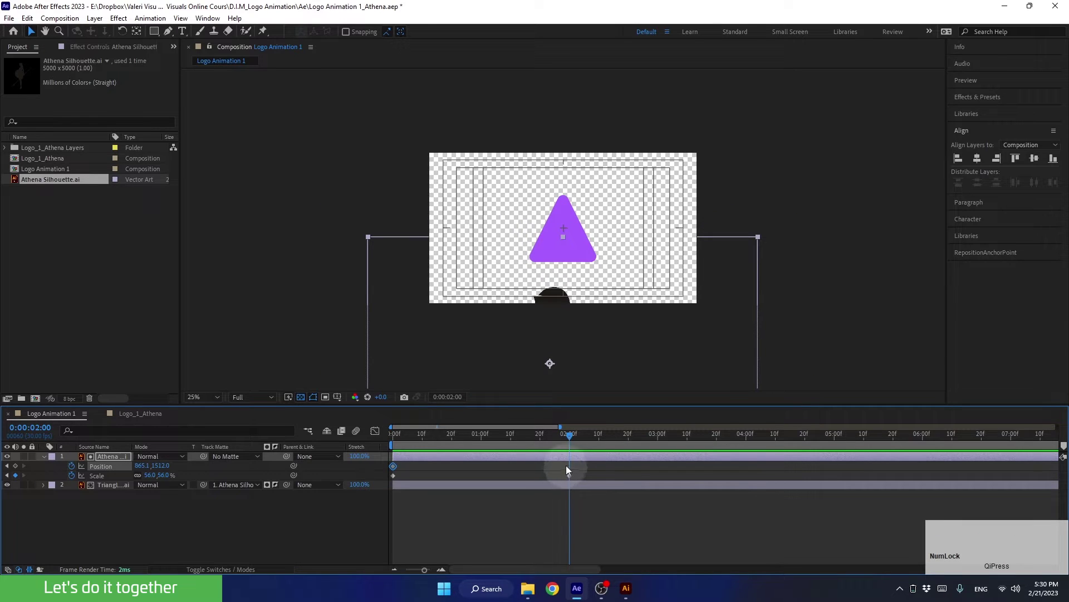
drag(502, 348, 507, 278)
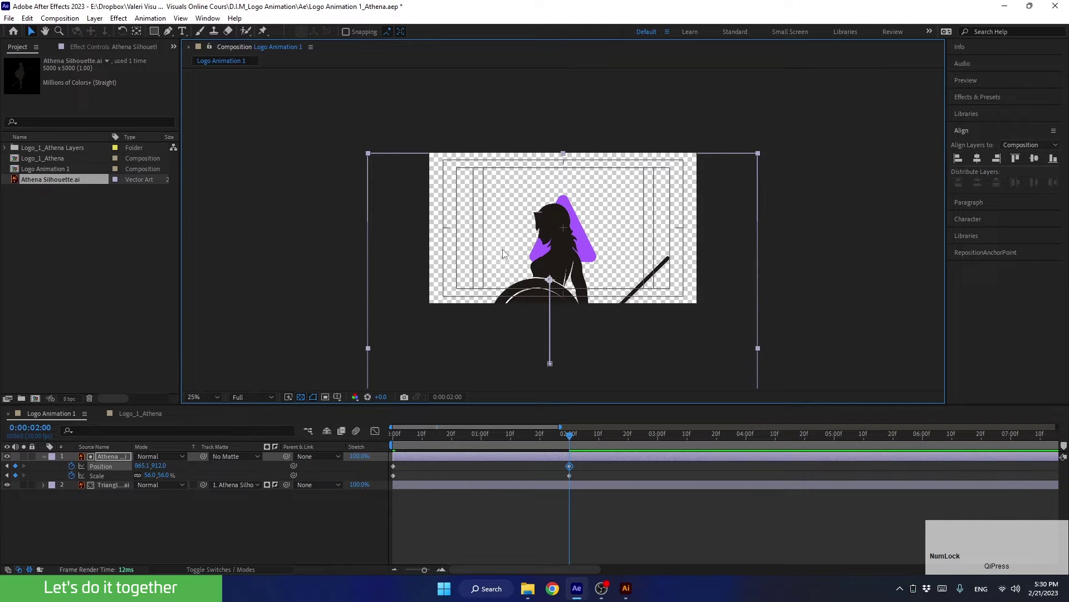
drag(510, 271, 520, 277)
Step: Reduce the silhouette's Scale to 15% at 2 seconds and centre the figure over the triangle at about 953, 556
drag(148, 474, 135, 476)
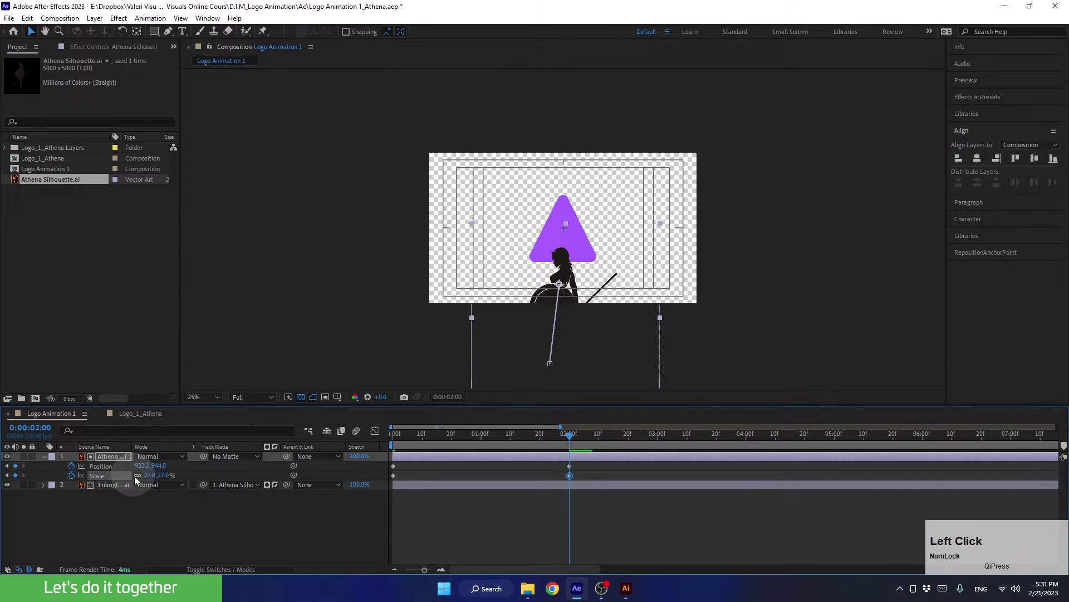
click(151, 476)
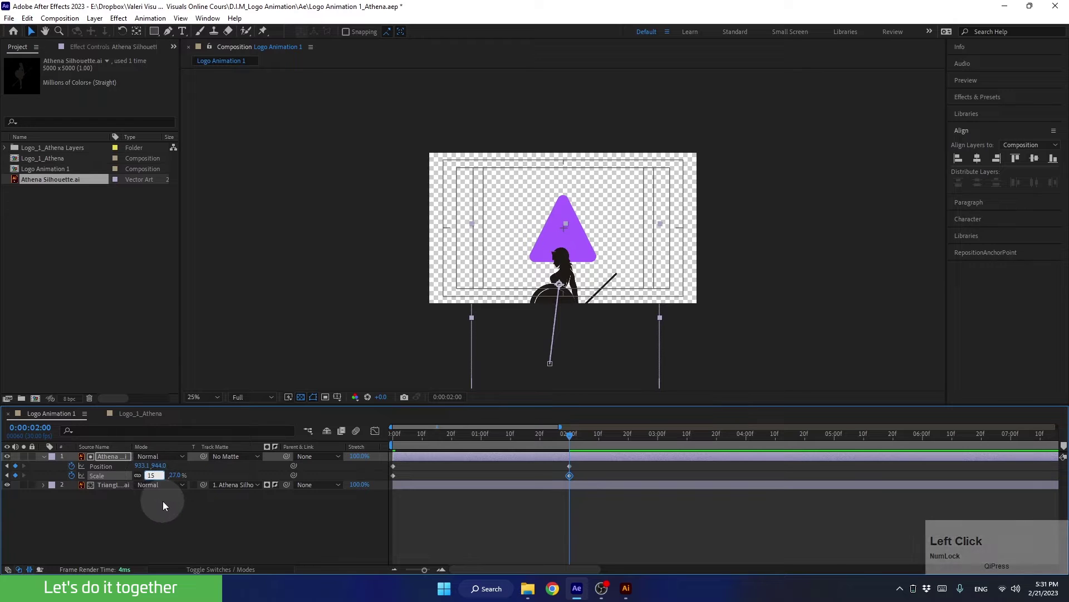
click(162, 500)
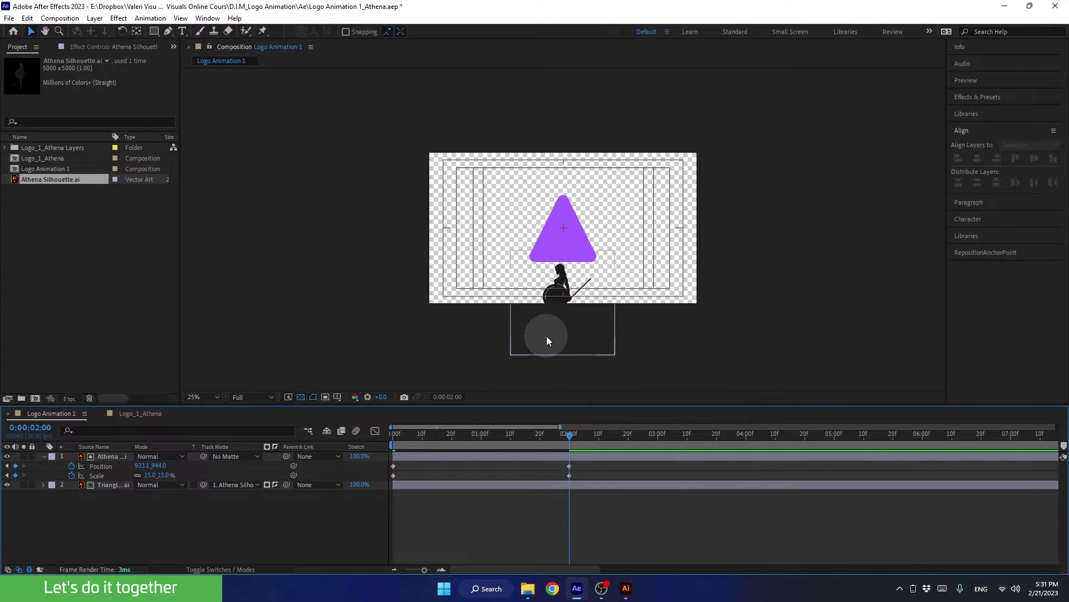
drag(546, 336, 549, 285)
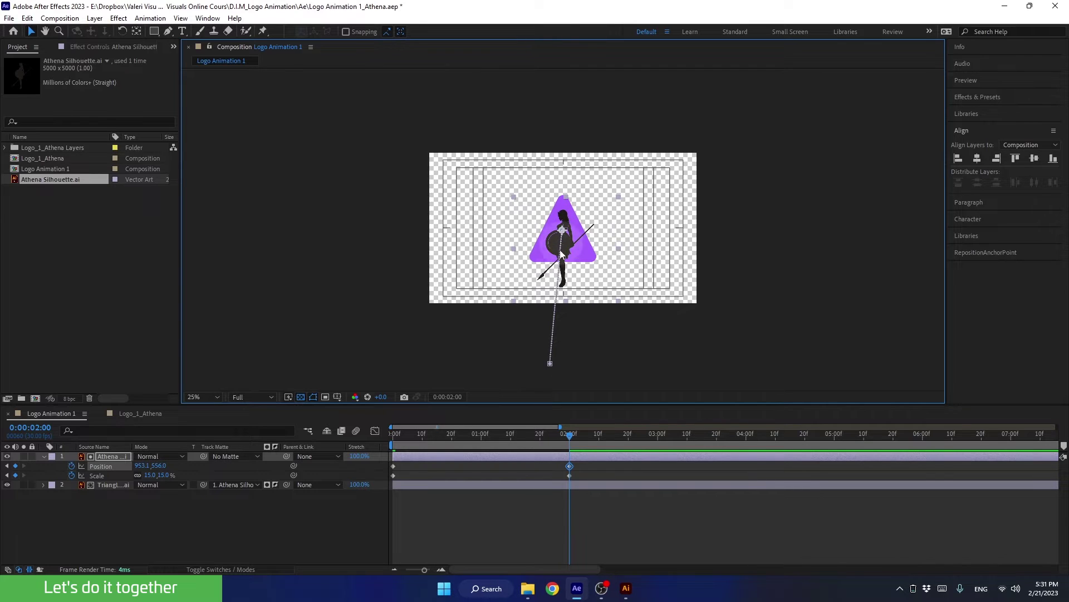
Step: Play the animation from 0 seconds to check the silhouette shrinking into the triangle
mouse_move(567, 443)
mouse_down()
mouse_move(429, 469)
mouse_move(570, 432)
mouse_up()
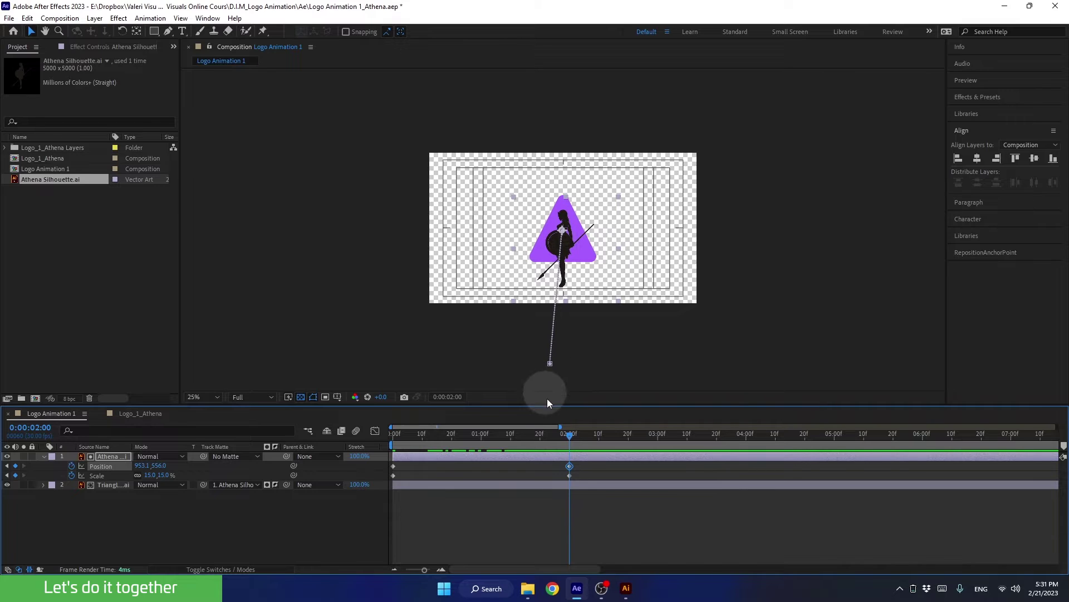
drag(562, 444, 342, 497)
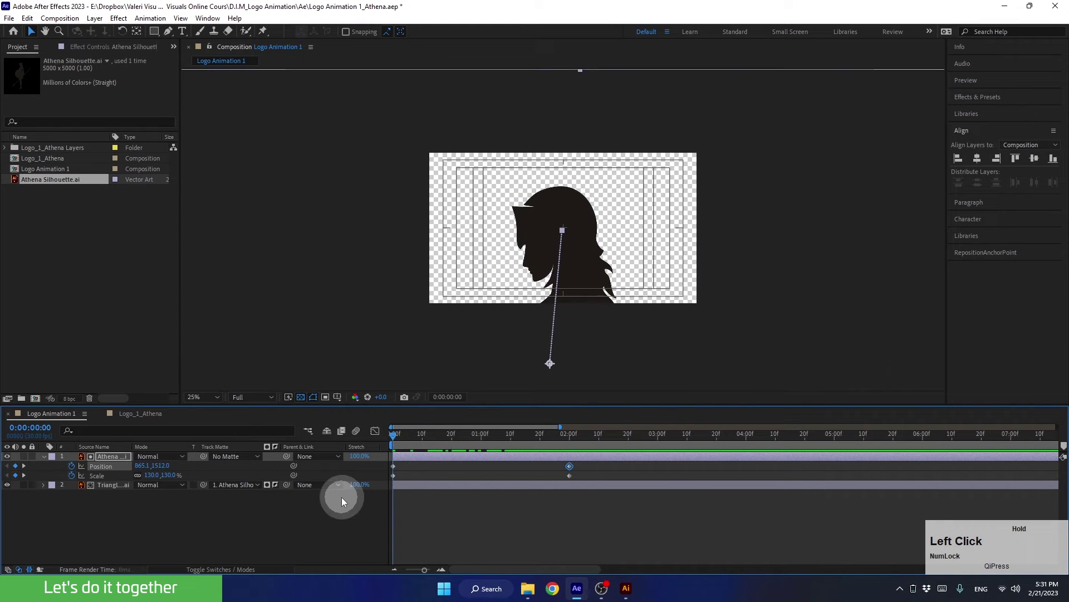
key(space)
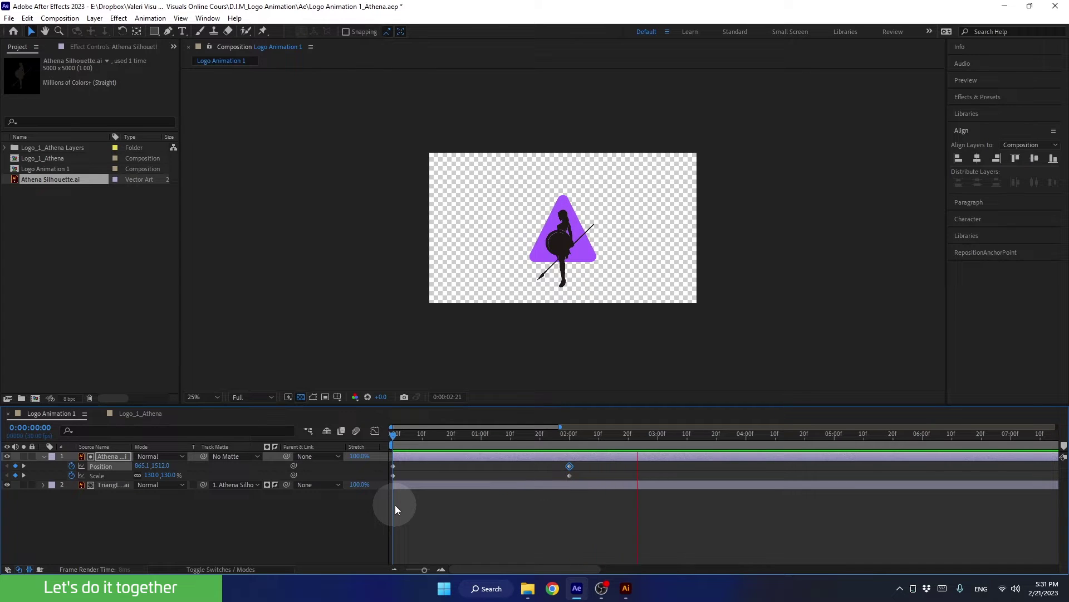
key(space)
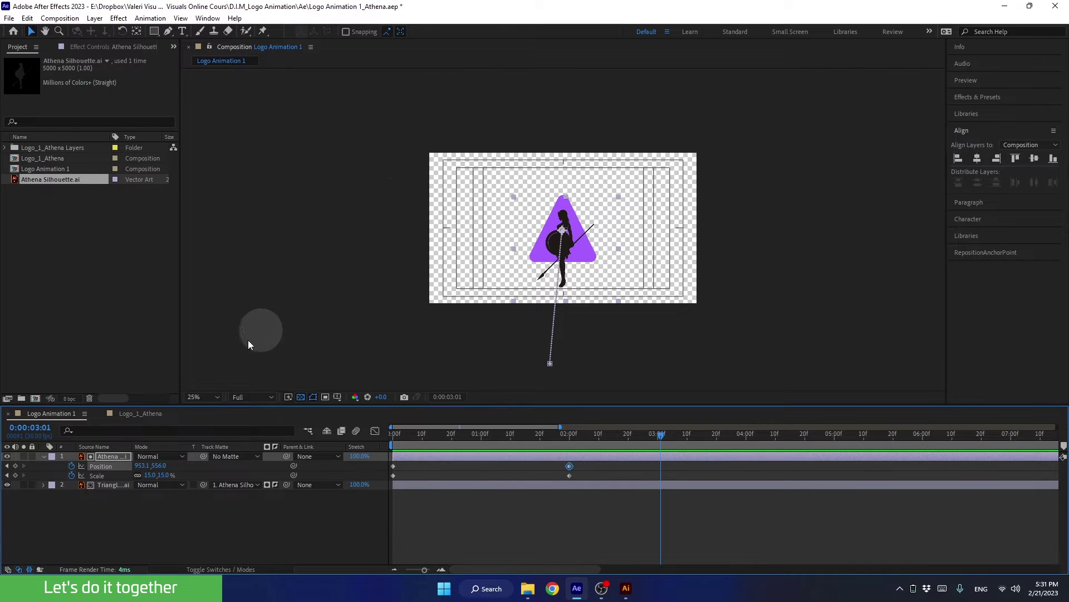
Step: Copy the silhouette's Position and Scale keyframes from 0 seconds and paste them at 4 seconds
click(189, 394)
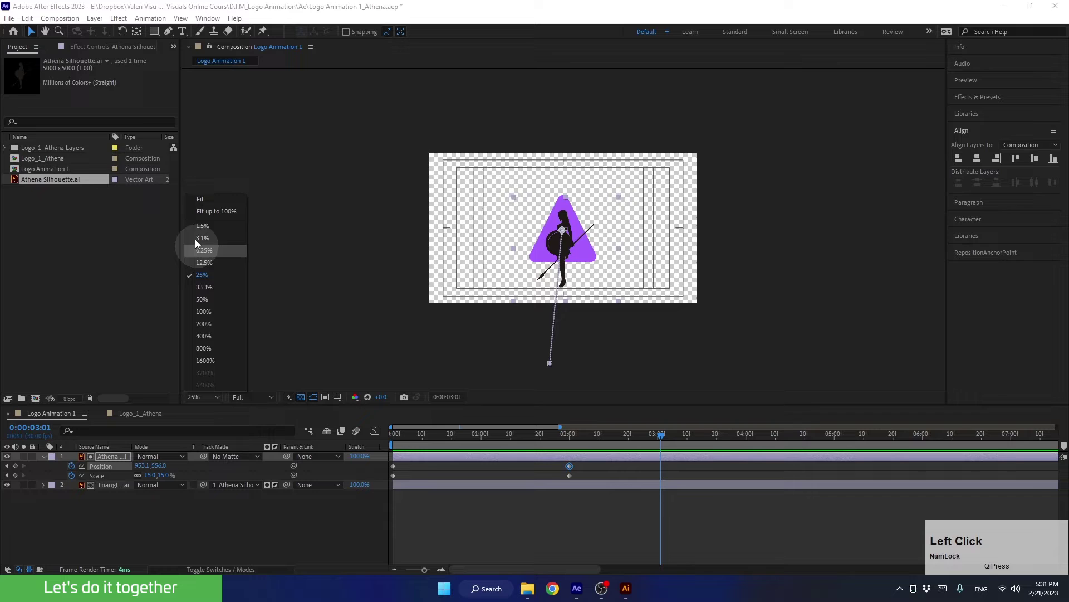
click(193, 203)
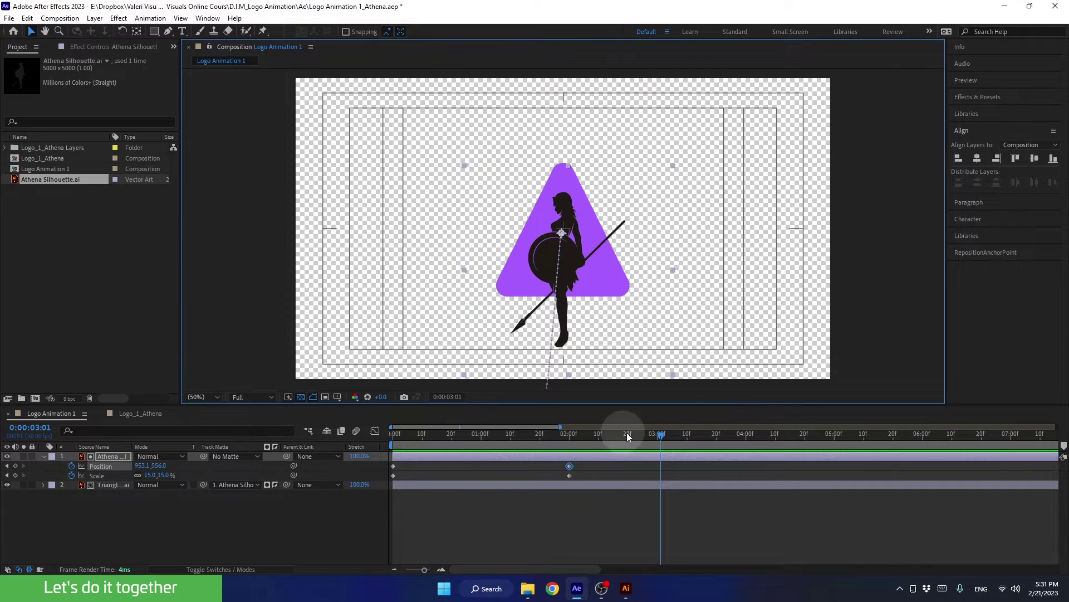
drag(653, 437, 747, 448)
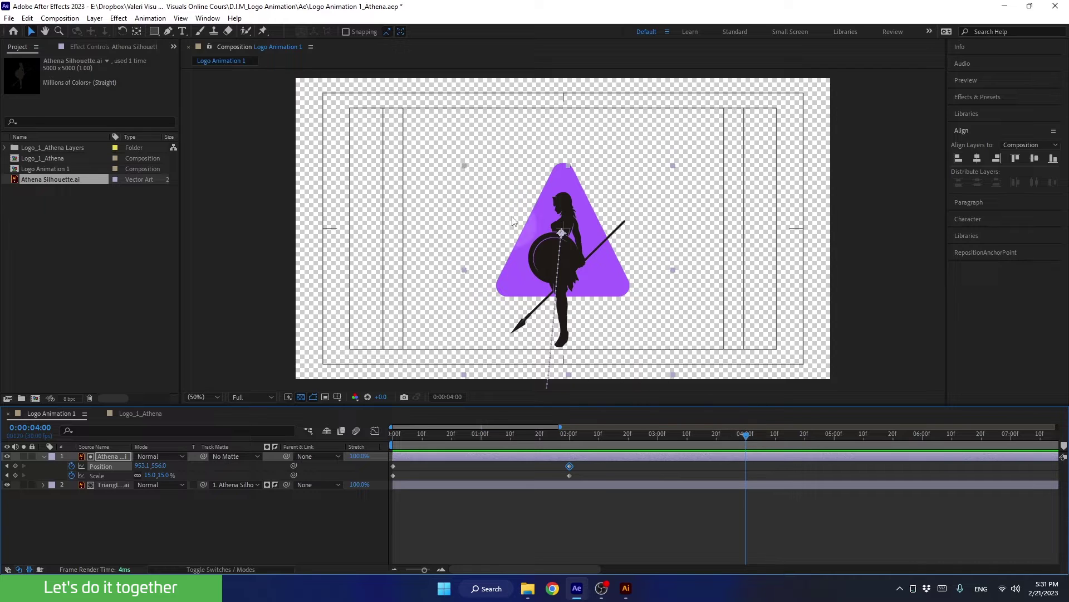
click(418, 487)
drag(408, 463, 376, 479)
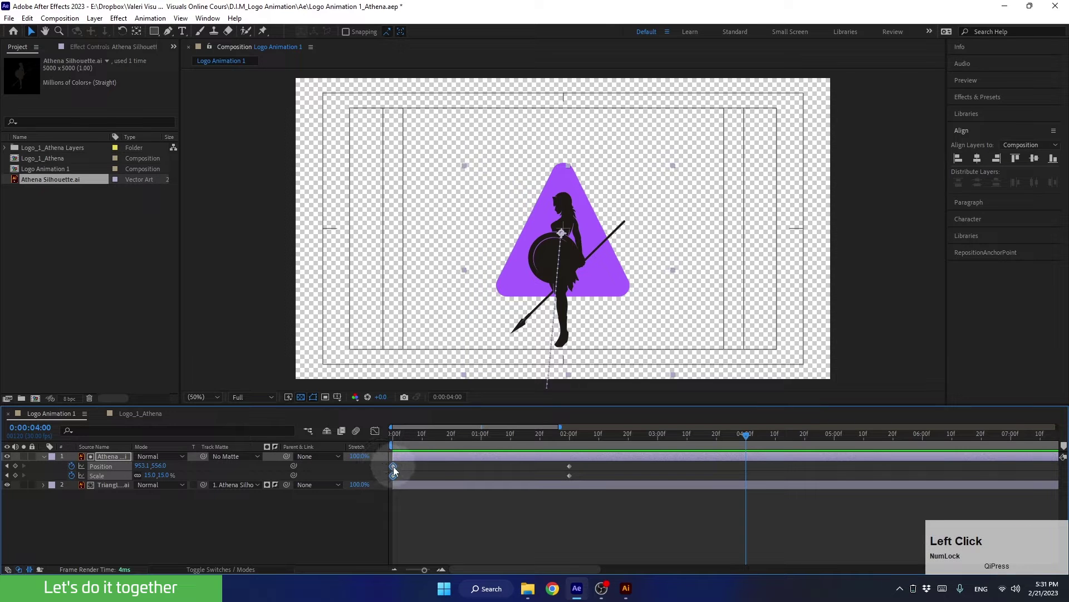
key(ctrl+c)
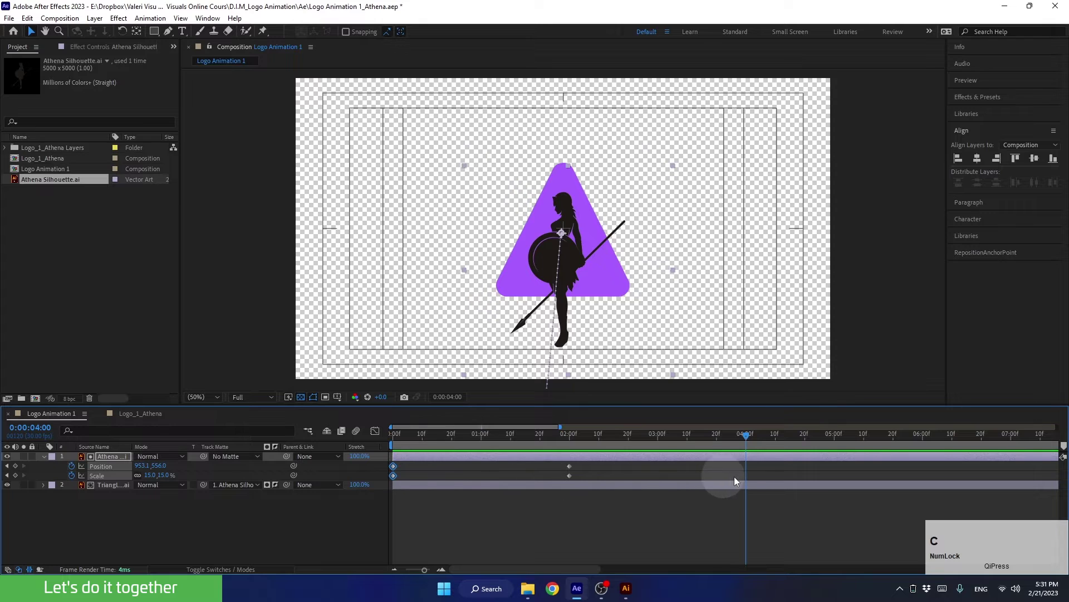
click(748, 411)
key(ctrl+v)
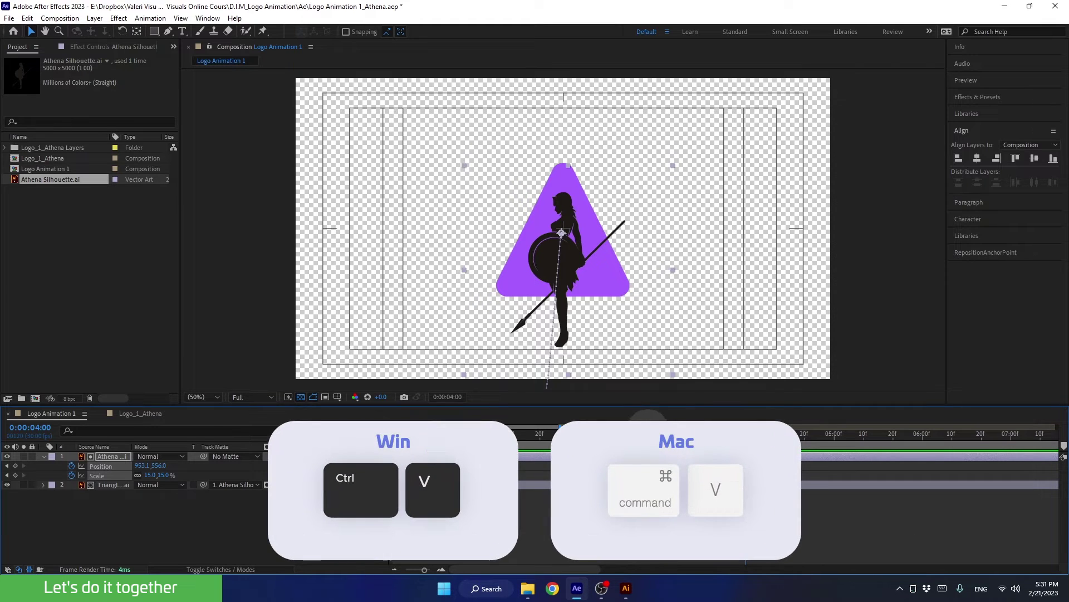
key(ctrl+v)
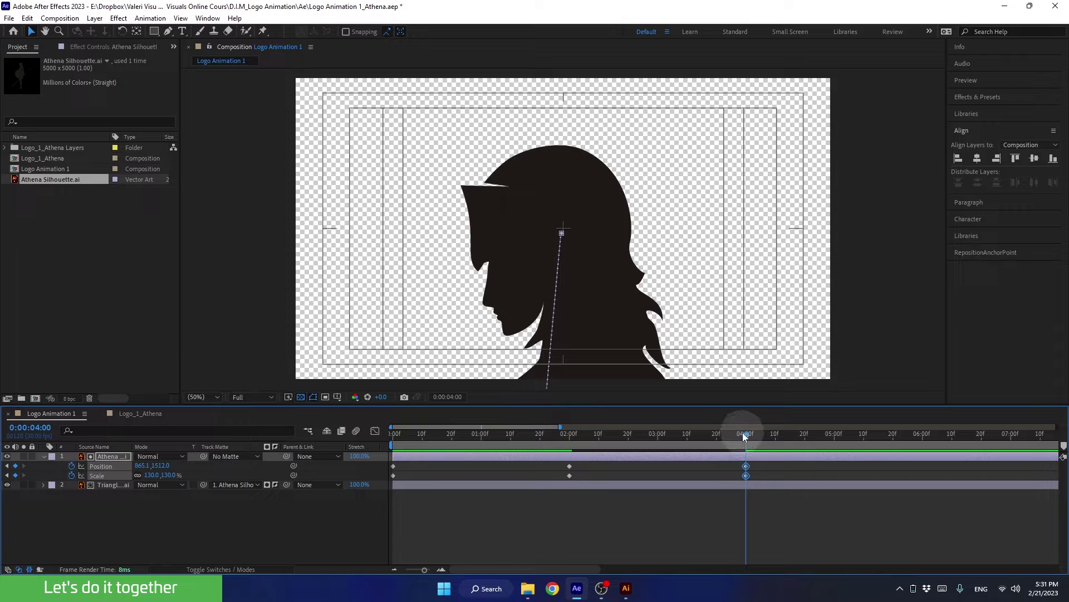
Step: Play the full animation from 0 to past 4 seconds to check the silhouette shrinking and growing back
drag(743, 433, 347, 475)
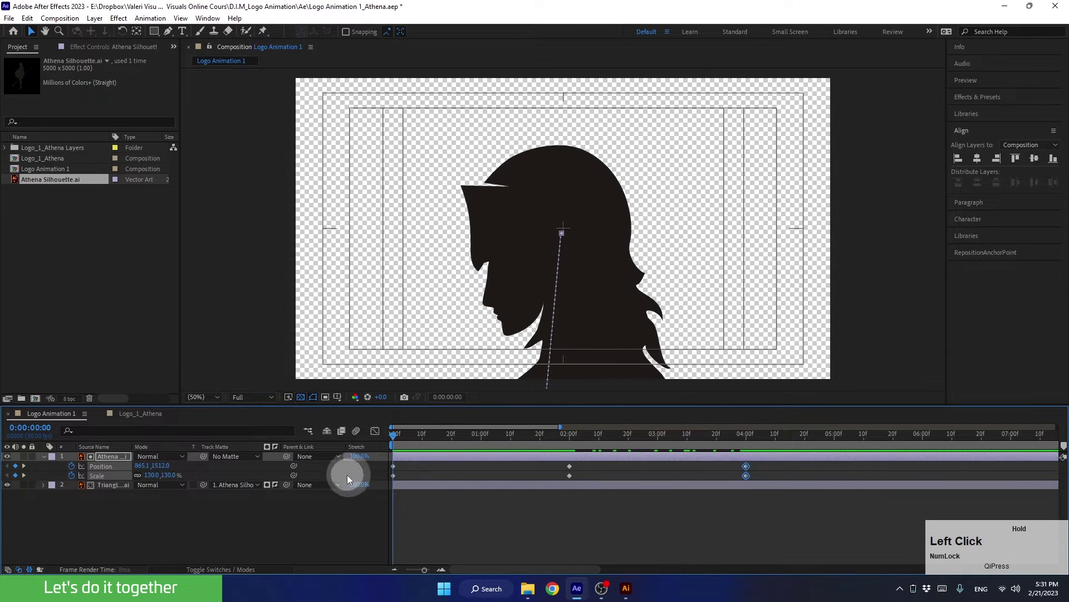
key(space)
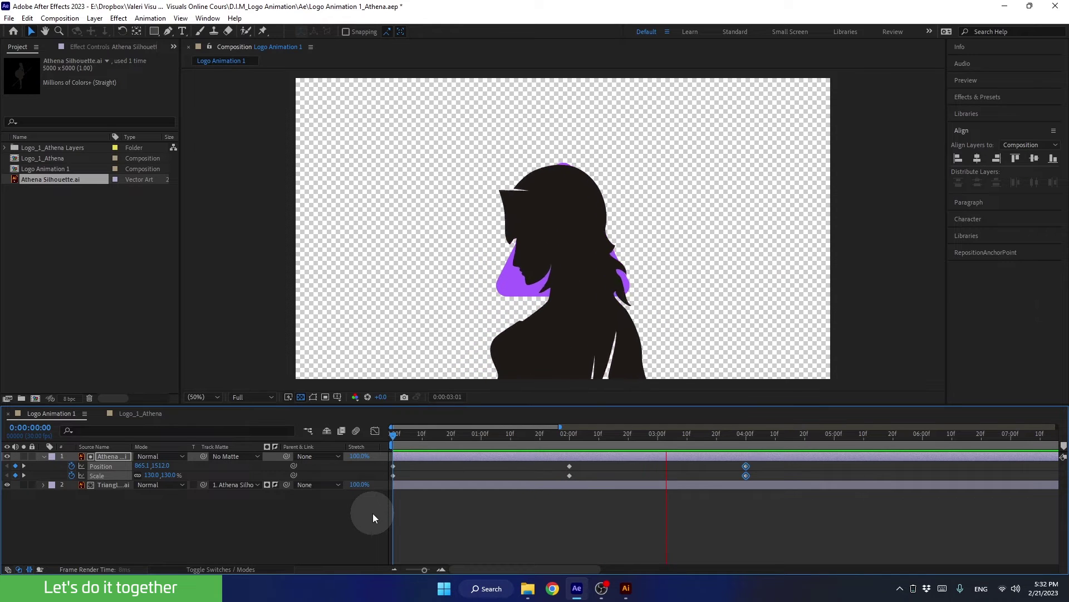
key(space)
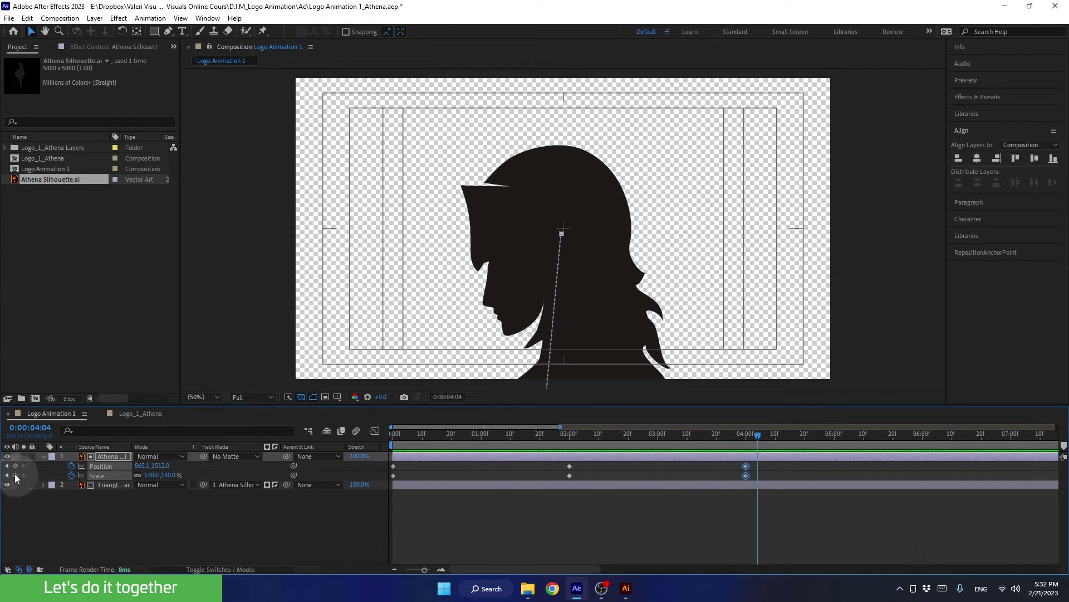
Step: Hide the silhouette layer and play the animation from the start to check the matted triangle reveal
click(6, 457)
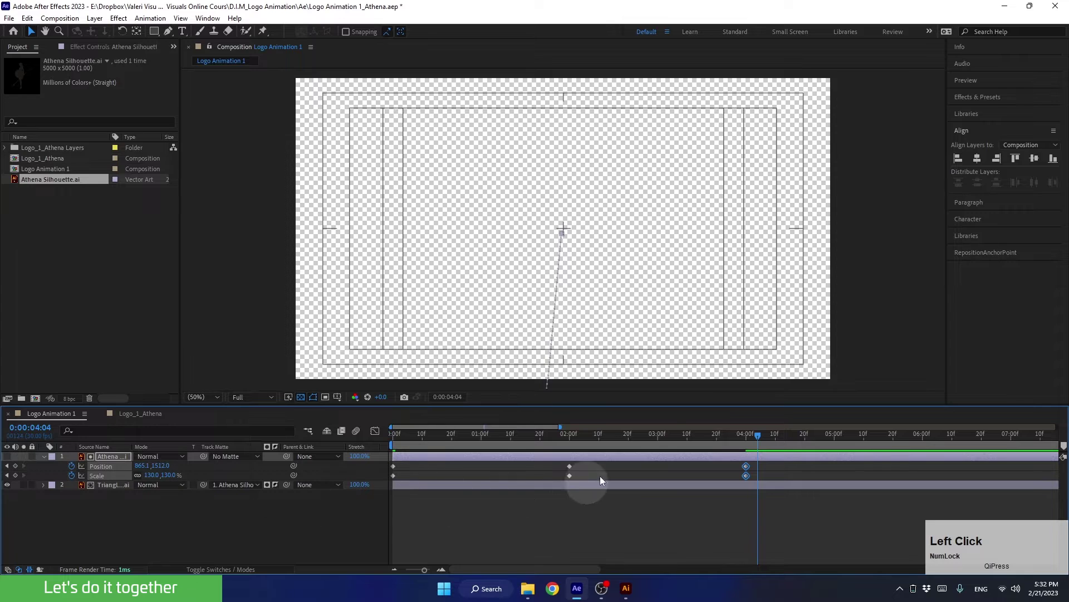
drag(707, 430, 383, 452)
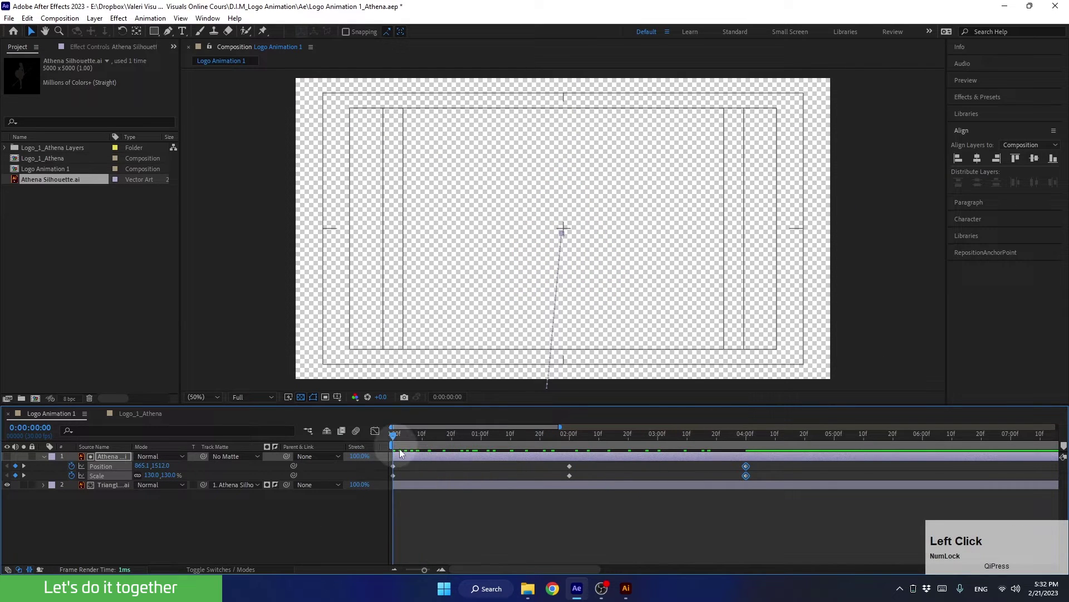
key(space)
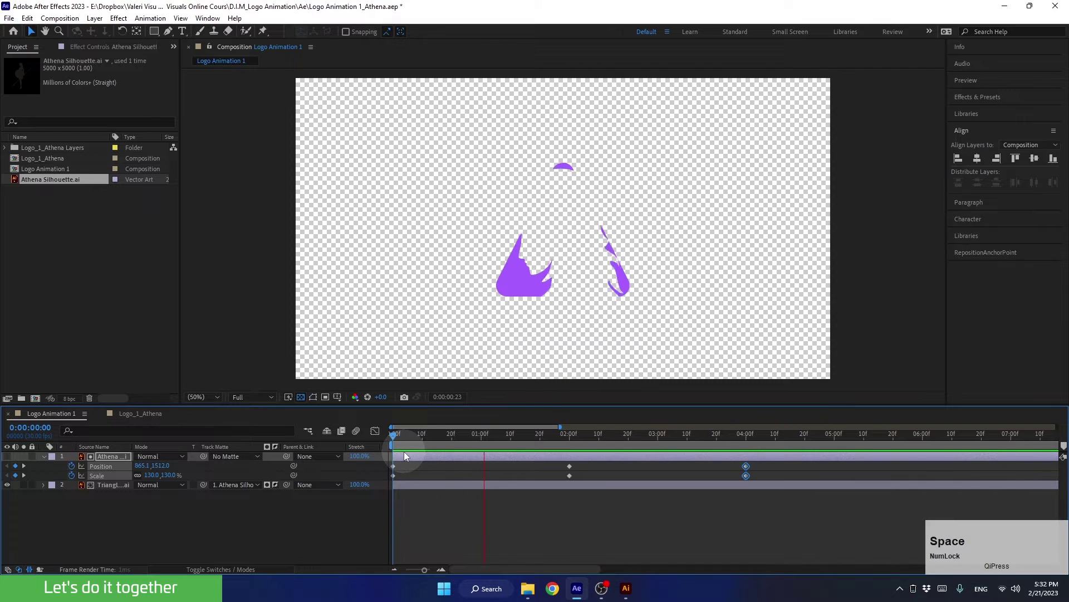
key(space)
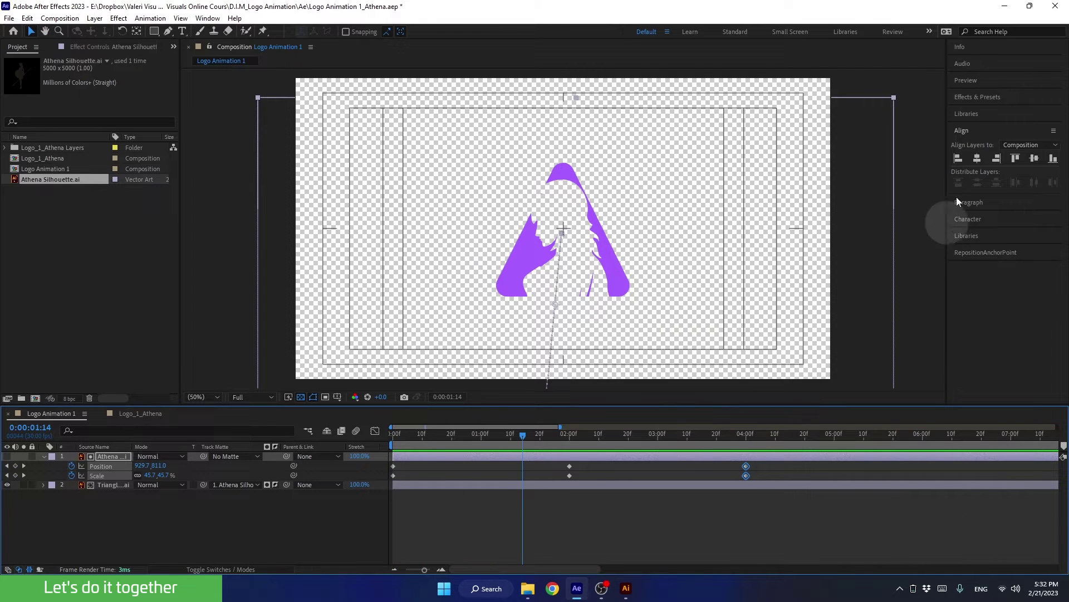
Step: Open the Preview settings and examine the playback shortcut, range, play-from and frame rate options
click(971, 82)
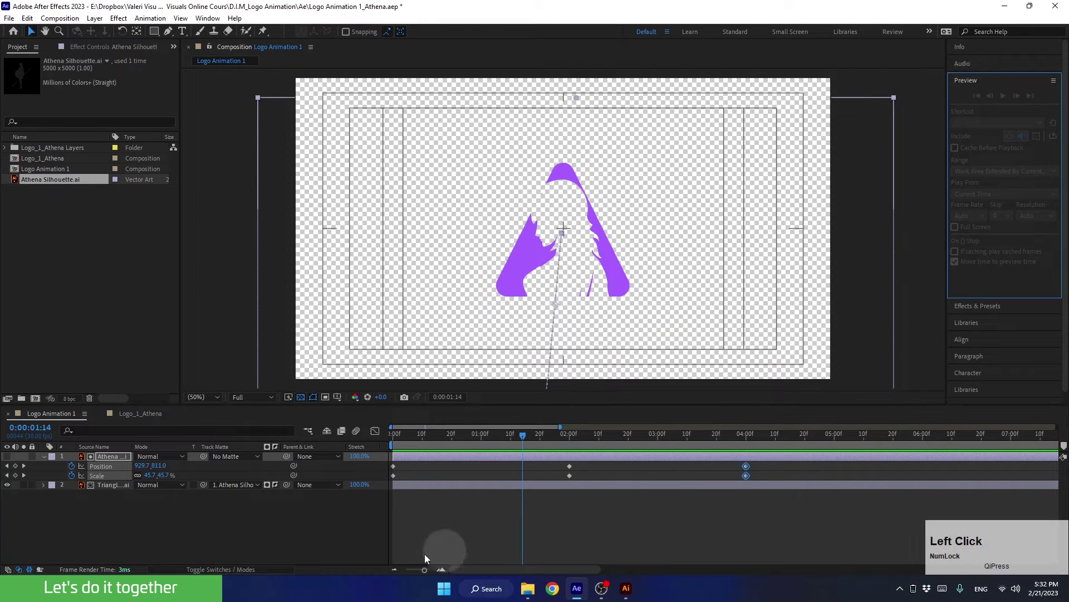
click(285, 523)
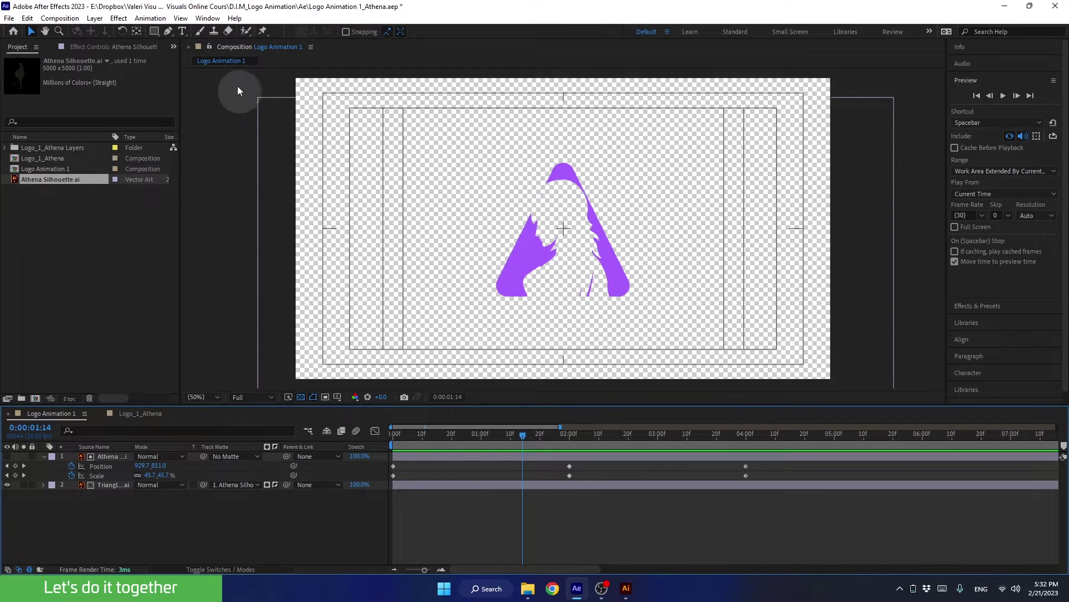
click(208, 19)
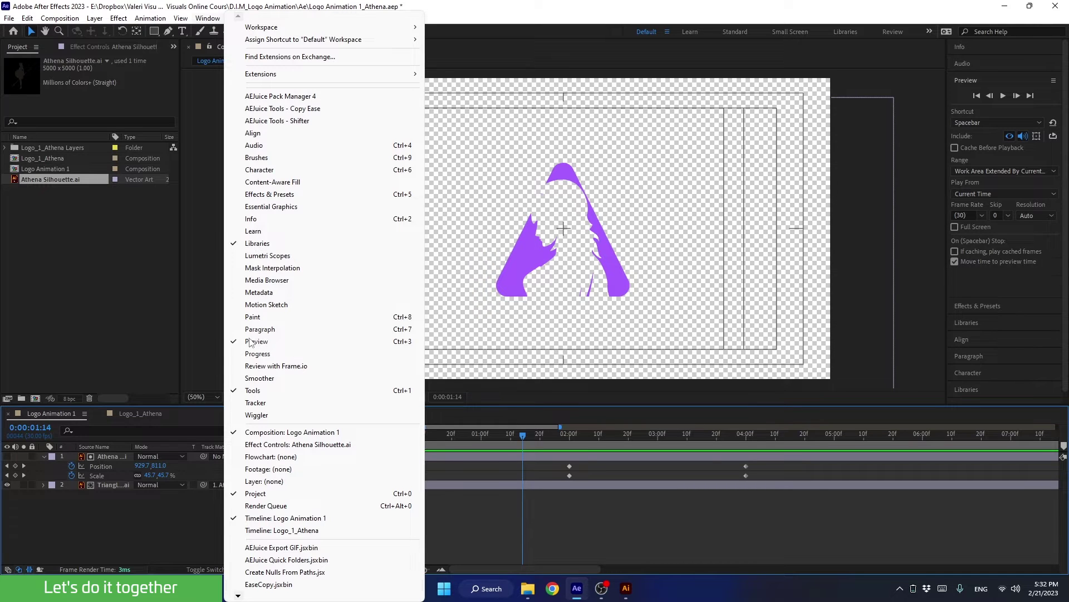
click(168, 516)
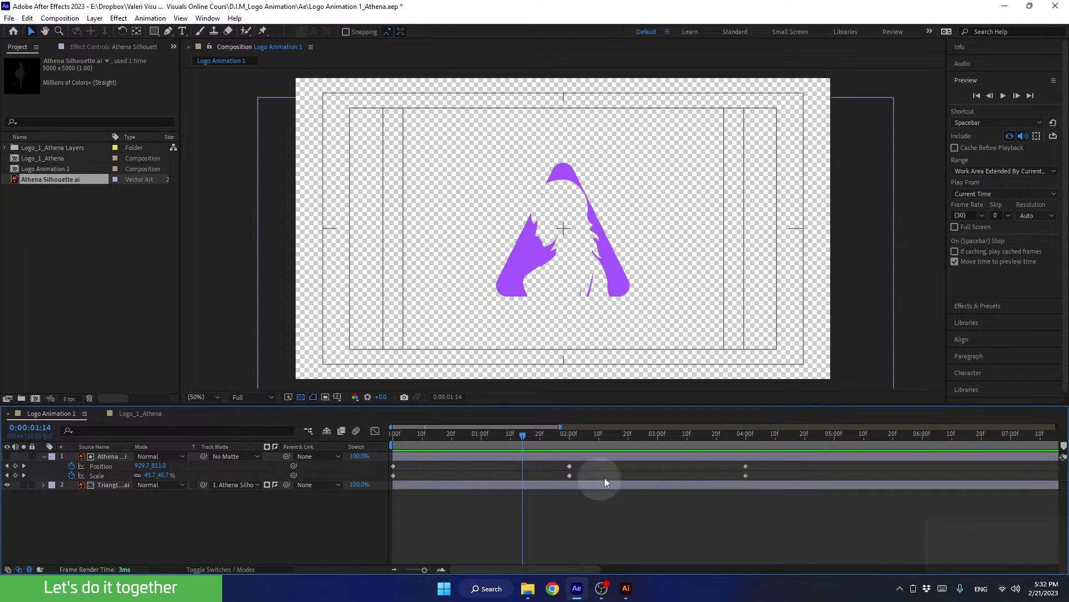
click(969, 122)
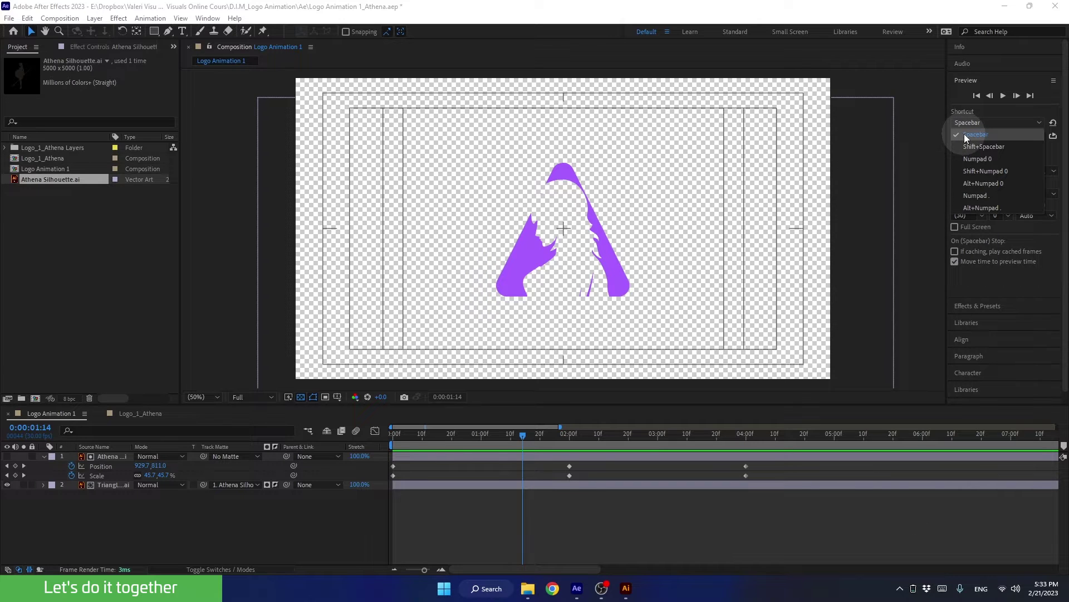
click(964, 134)
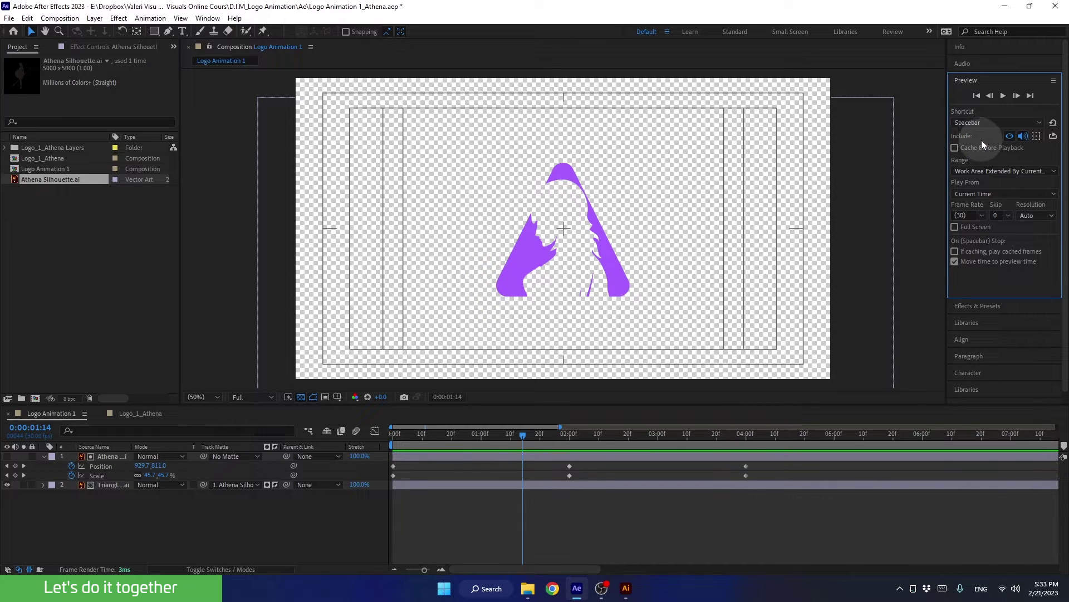
click(989, 168)
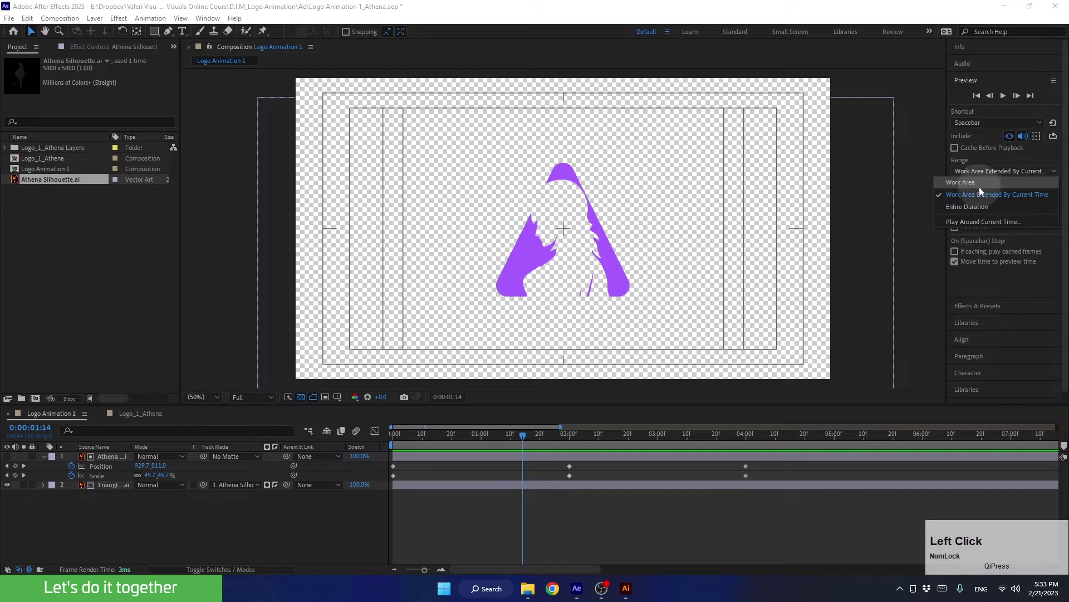
click(976, 192)
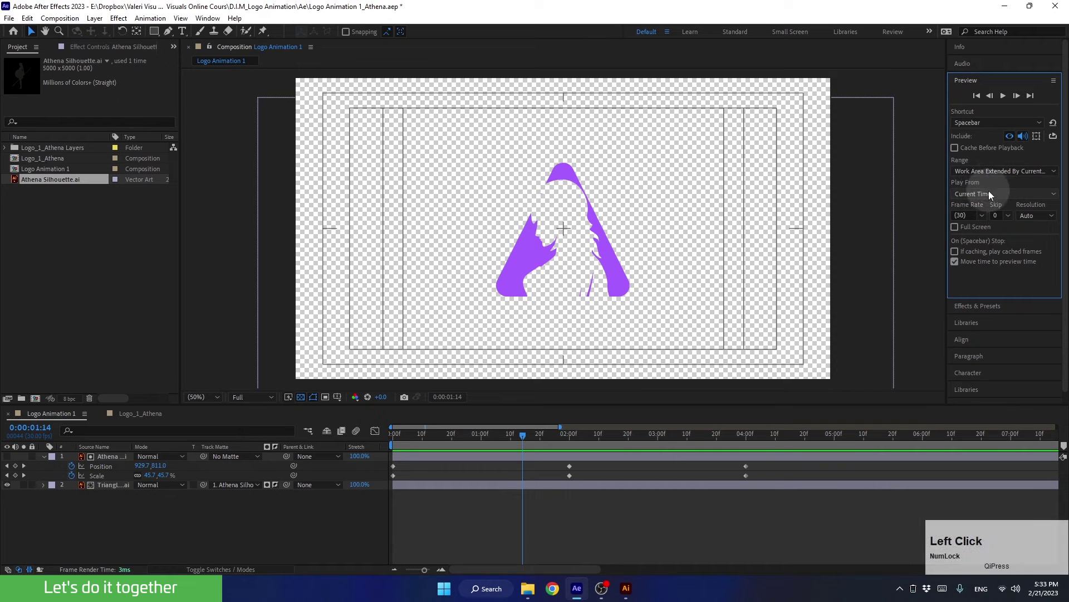
click(988, 193)
click(978, 216)
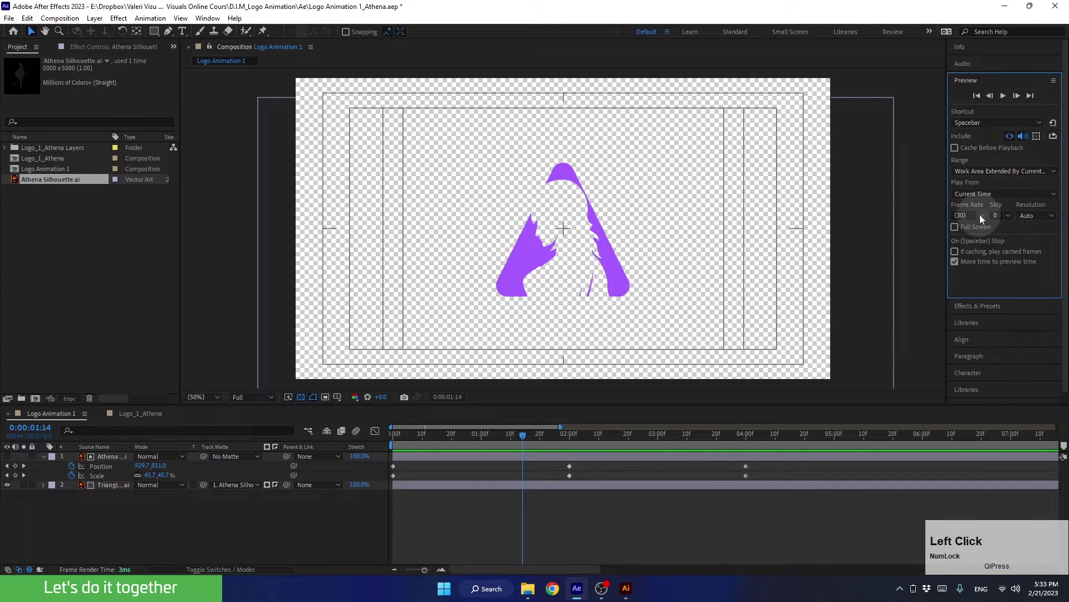
click(960, 81)
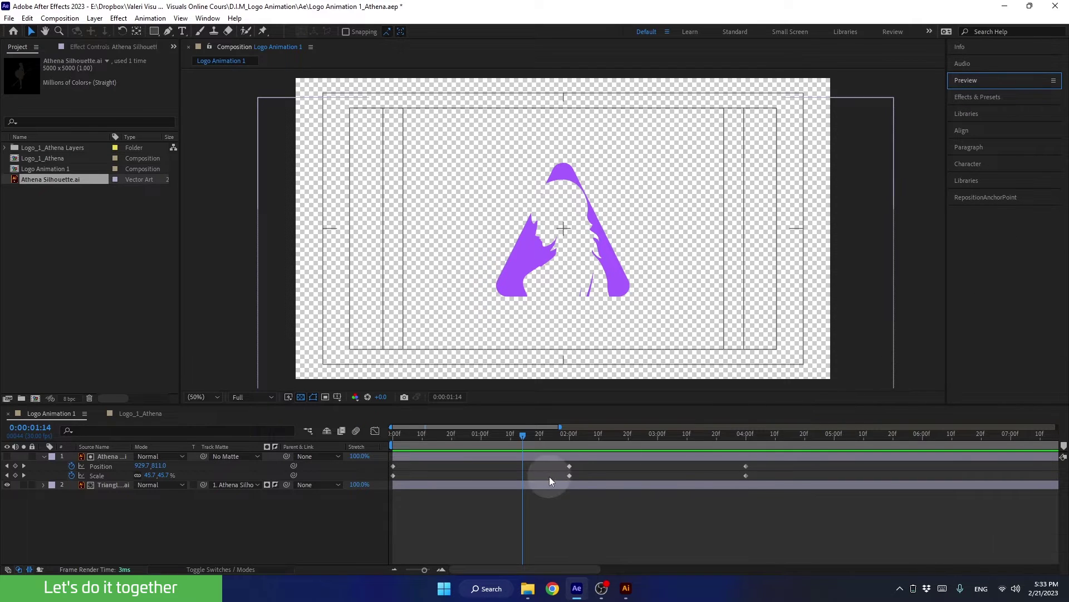
Step: Add a Scale keyframe to the triangle layer at 2 seconds, at 200%
drag(516, 436, 543, 439)
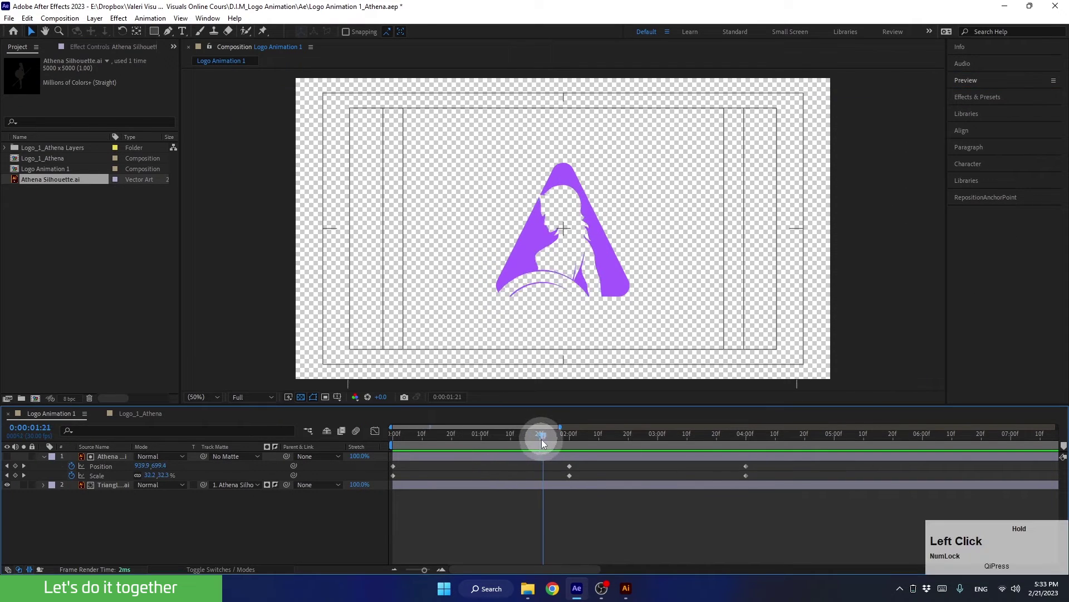
click(106, 486)
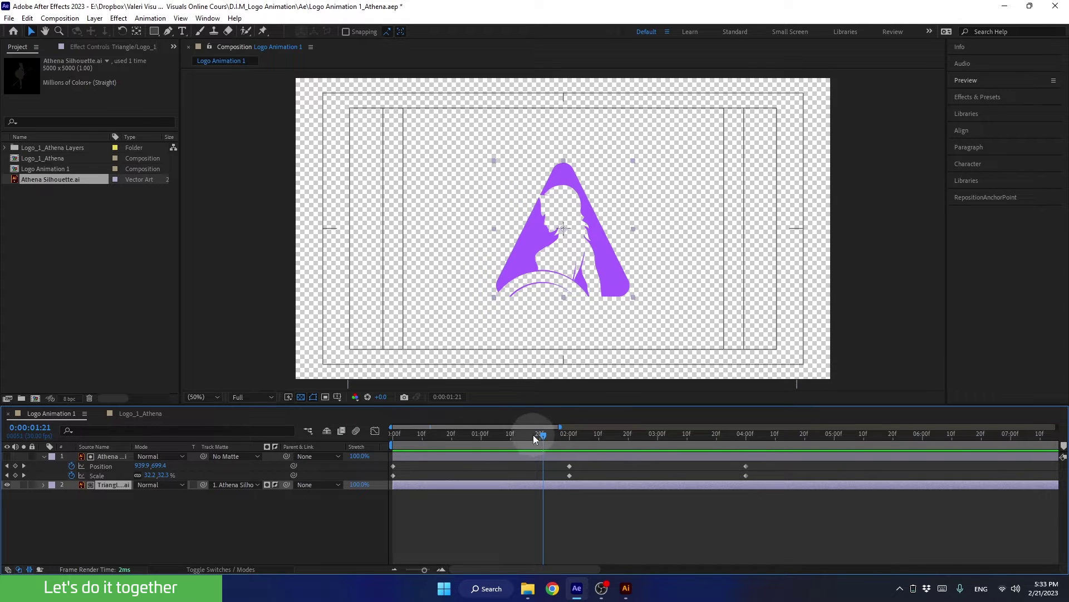
drag(533, 435, 569, 433)
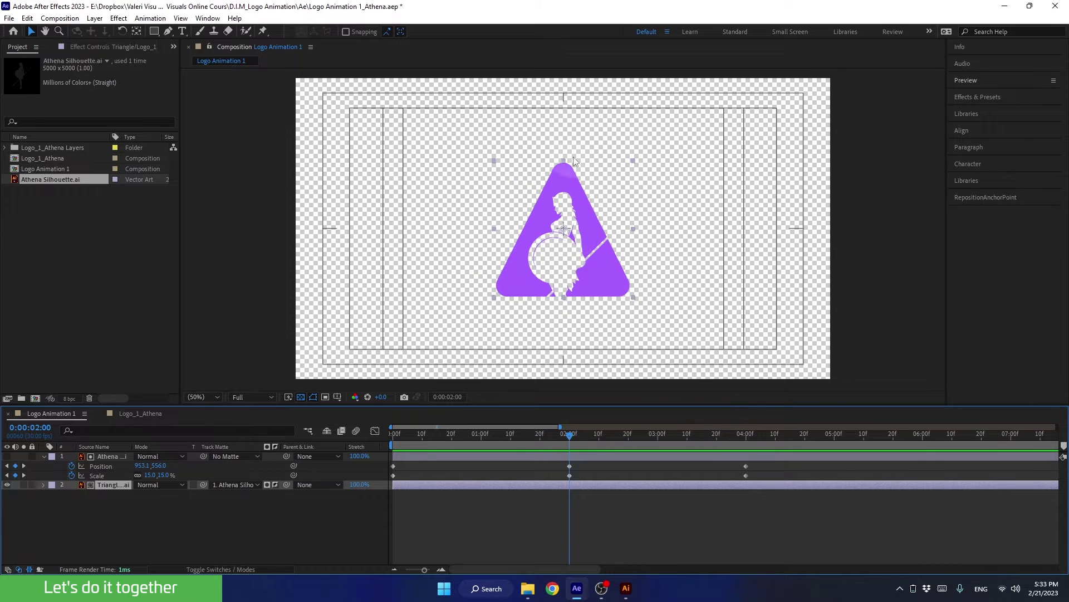
drag(568, 434, 574, 439)
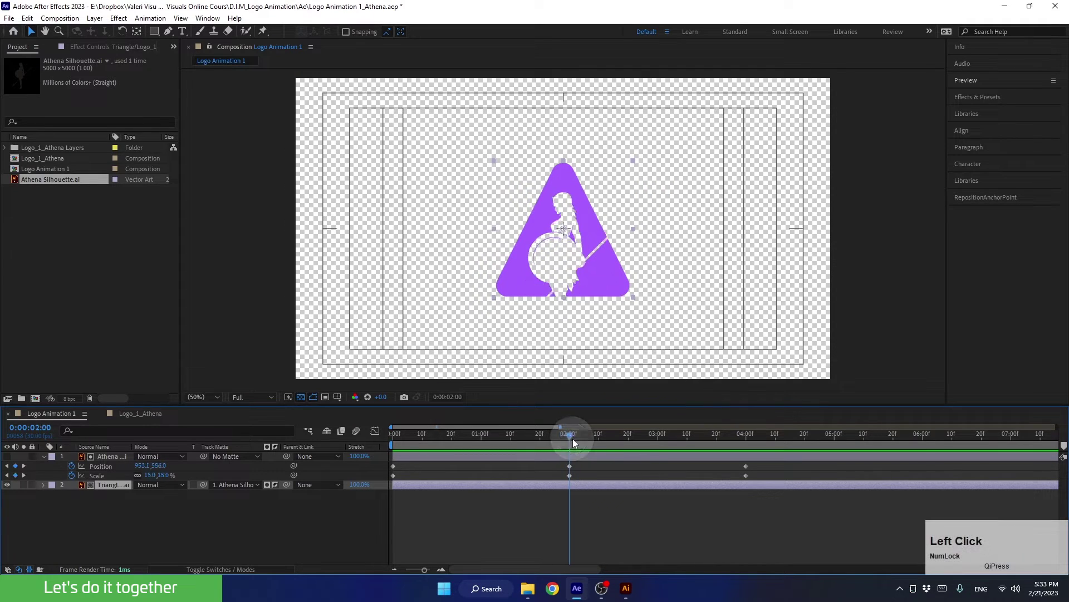
click(107, 484)
key(s)
key(s)
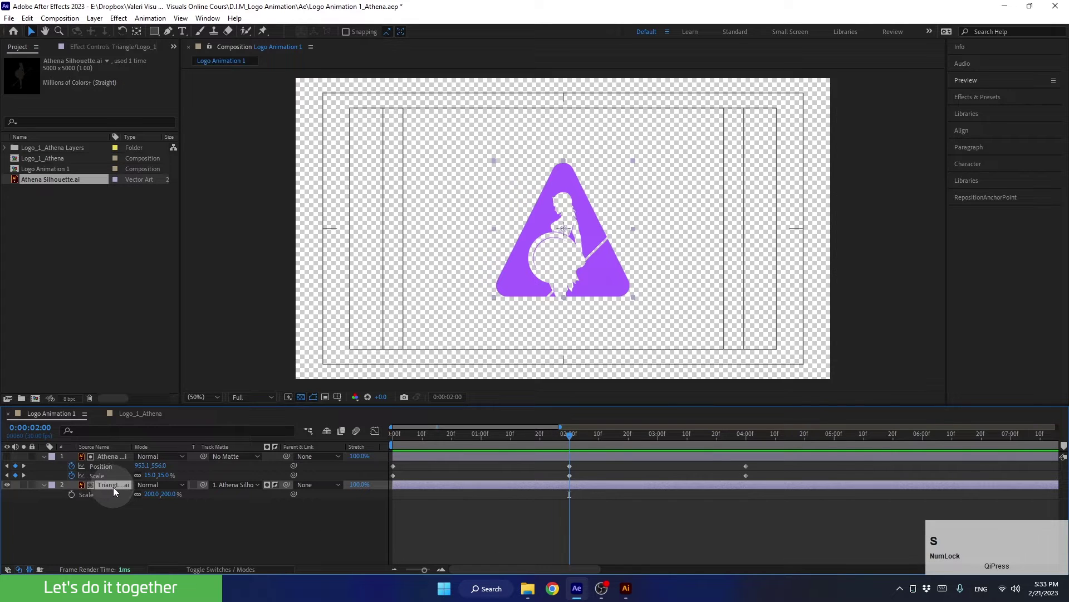
click(70, 494)
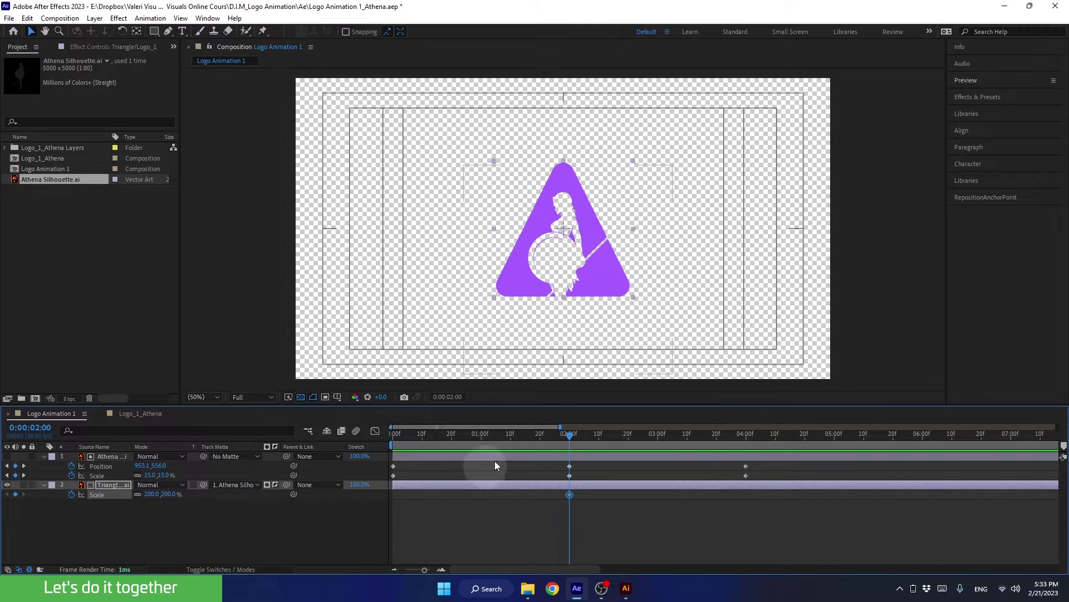
Step: Set the triangle layer's Scale to 0% at 0 seconds
drag(561, 433, 473, 457)
drag(432, 467, 356, 475)
click(149, 494)
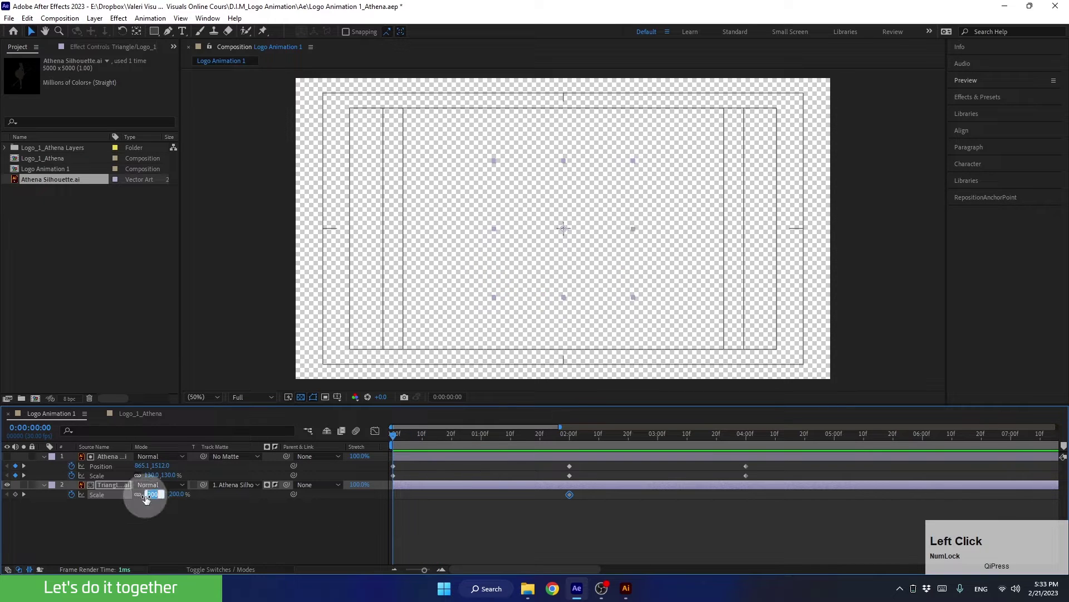
key(Return)
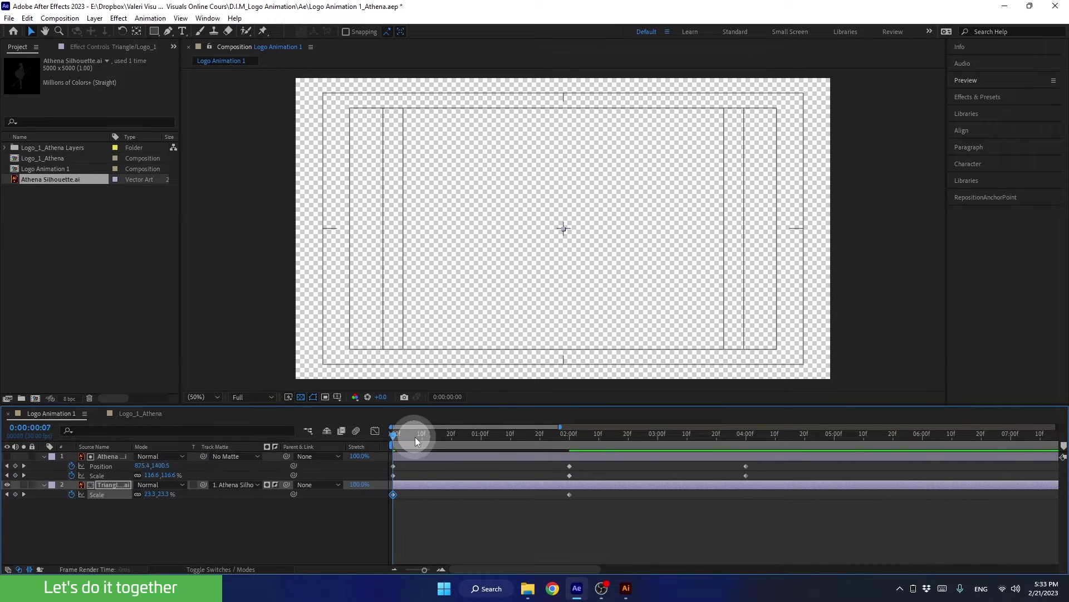
Step: Set the triangle layer's Scale to 0% at 4 seconds
drag(415, 437, 746, 477)
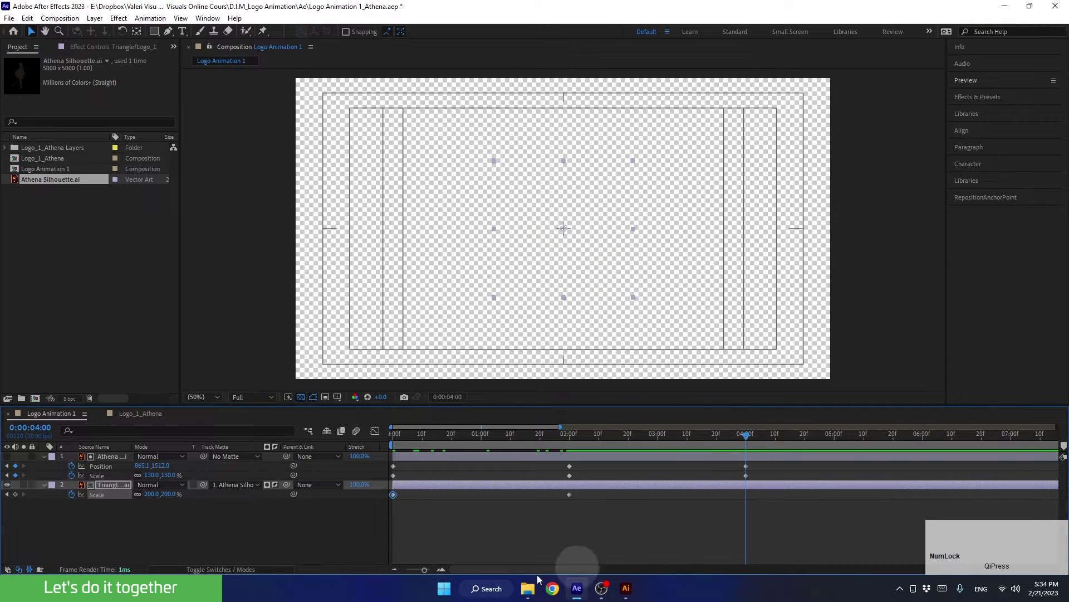
click(149, 494)
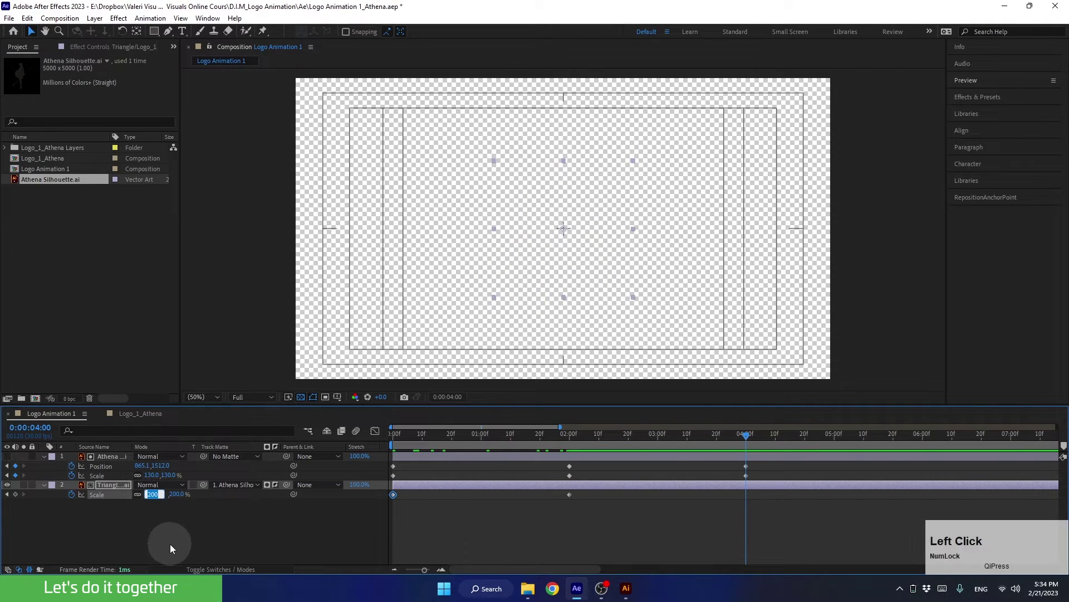
text(0)
key(Return)
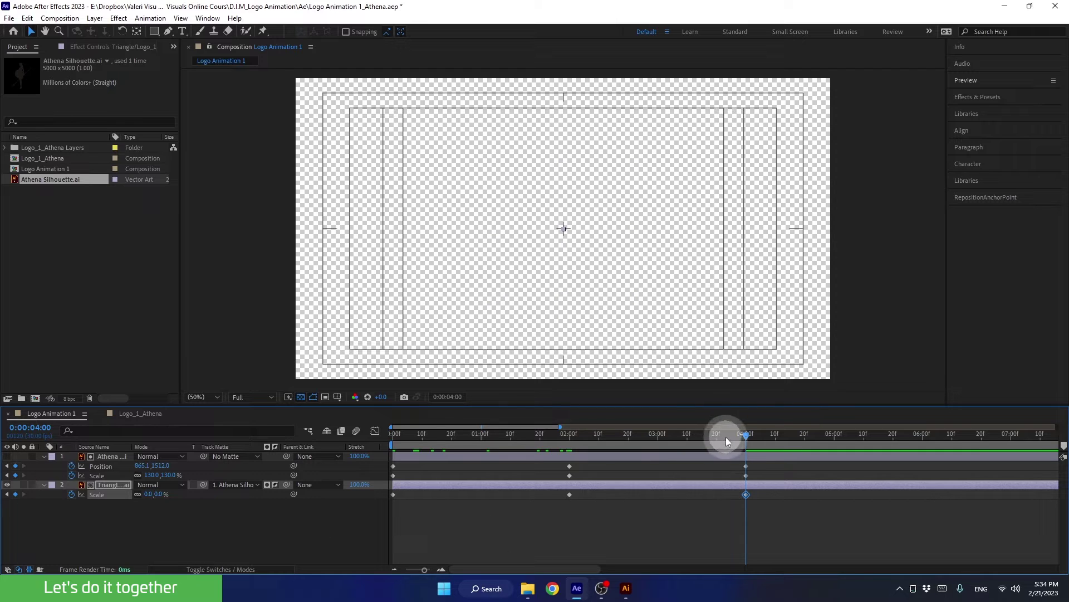
Step: Play the animation from 0 to past 4 seconds to check the triangle growing and shrinking
drag(727, 438, 358, 483)
key(space)
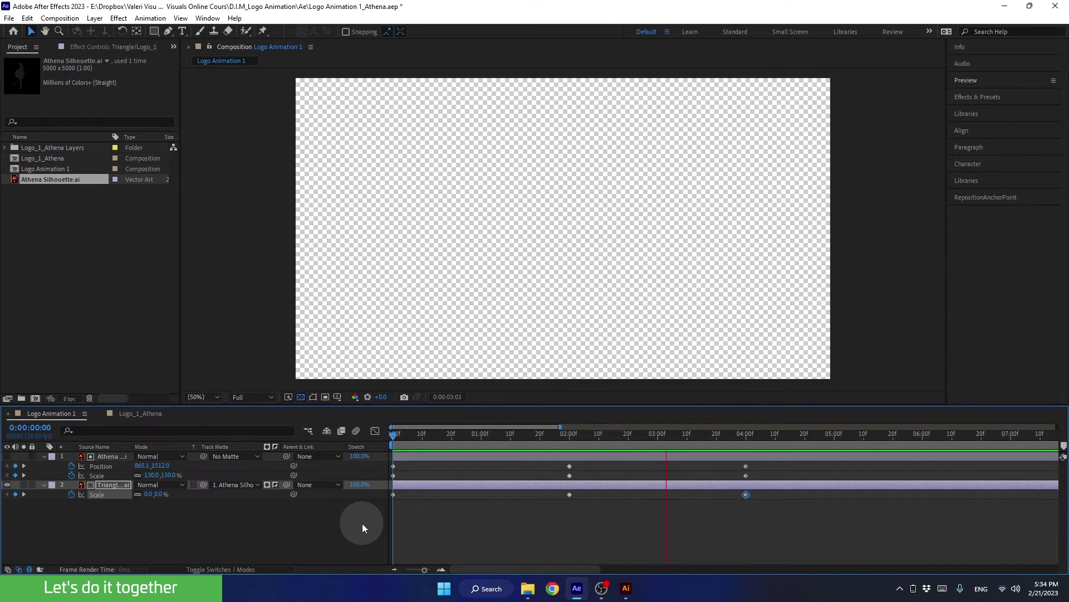
key(space)
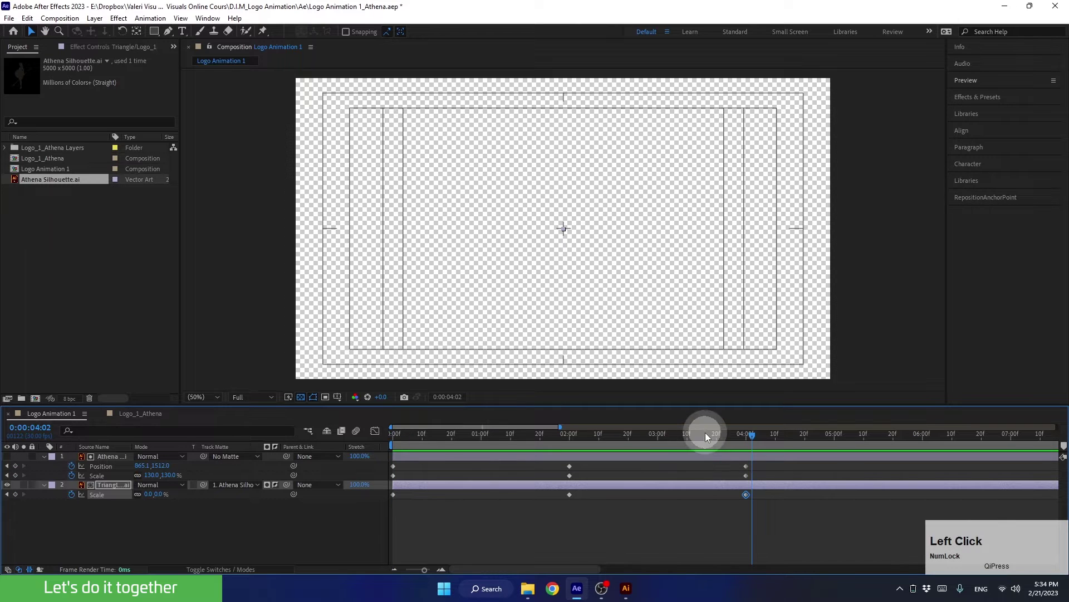
drag(703, 434, 469, 471)
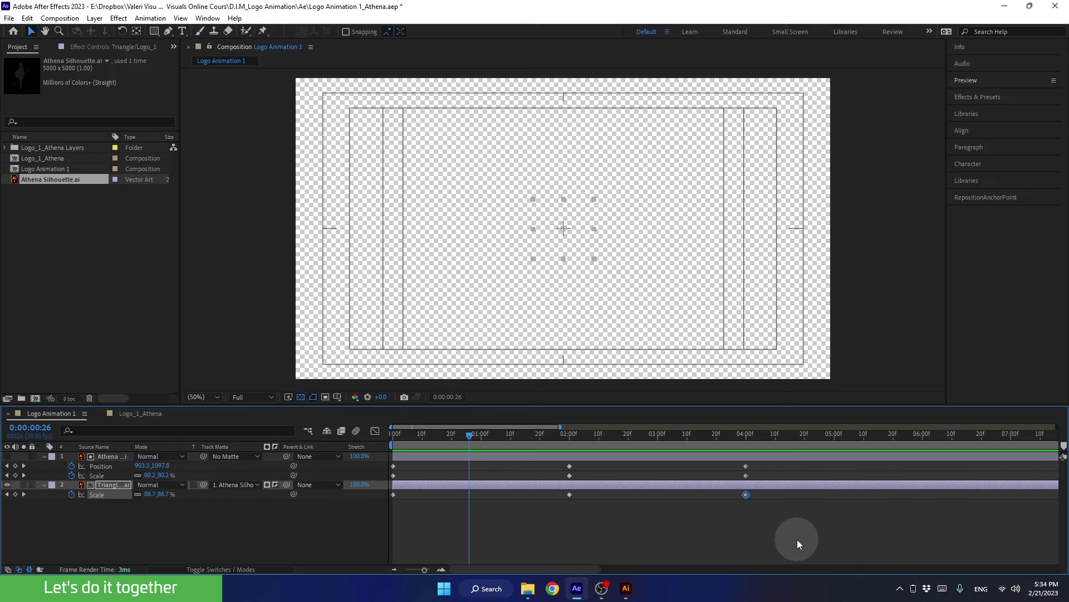
Step: Select all Position and Scale keyframes on both layers and open the Keyframe Assistant easing options
drag(797, 539, 369, 468)
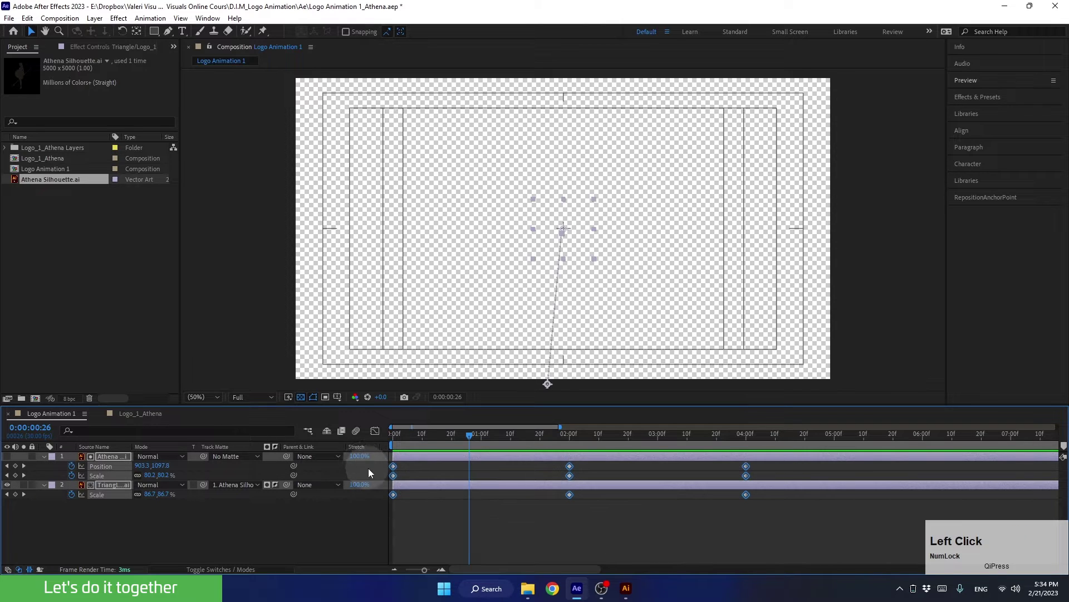
right_click(746, 494)
mouse_move(761, 485)
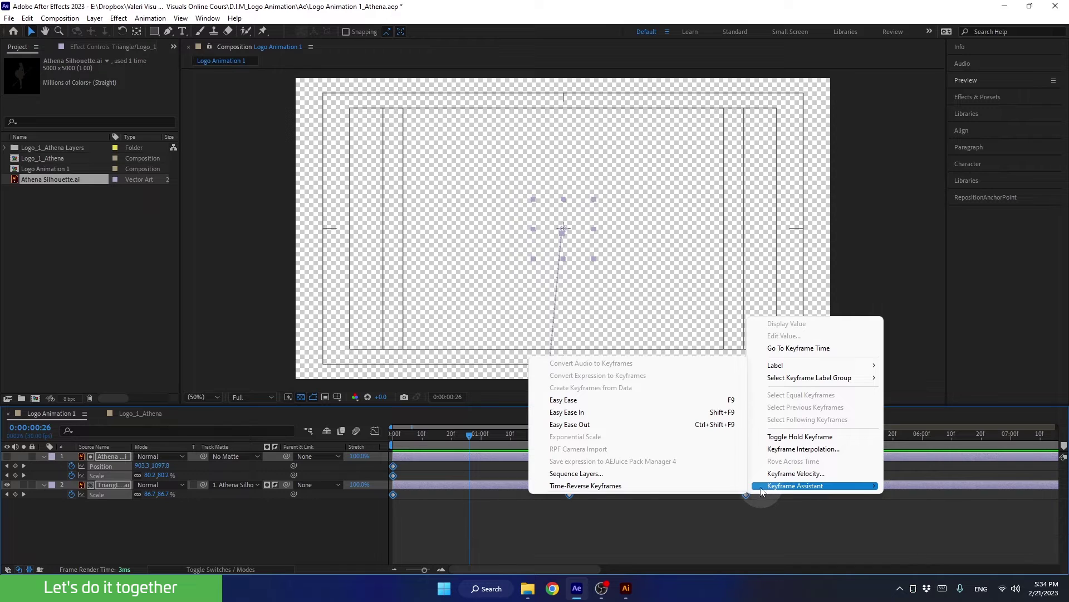
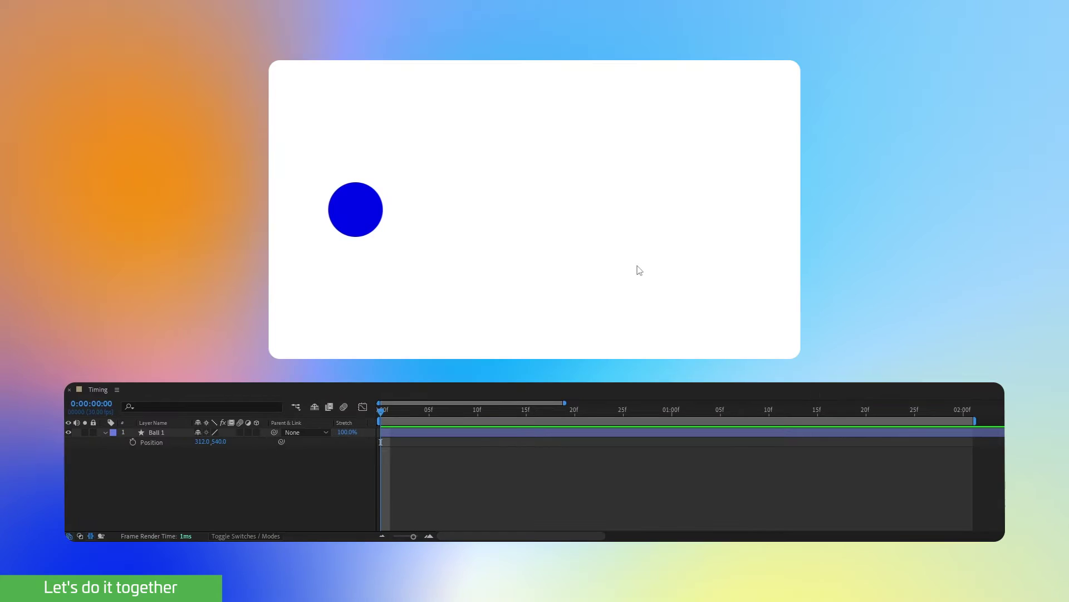
Step: In the Timing composition, keyframe Ball 1's Position at 0 seconds and move the ball horizontally across the frame at 2 seconds
click(356, 223)
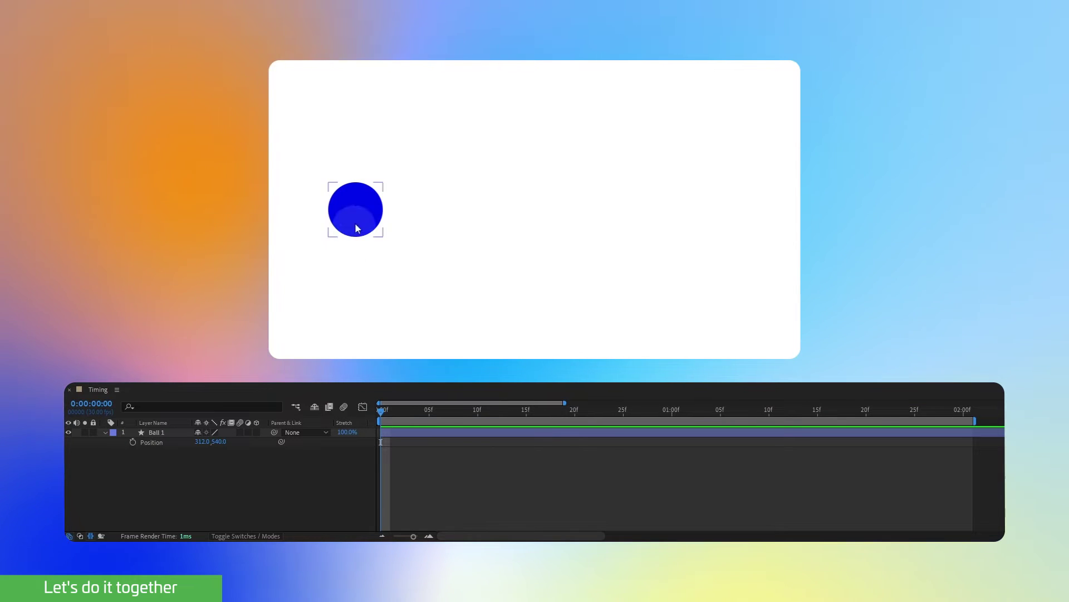
click(150, 432)
click(132, 442)
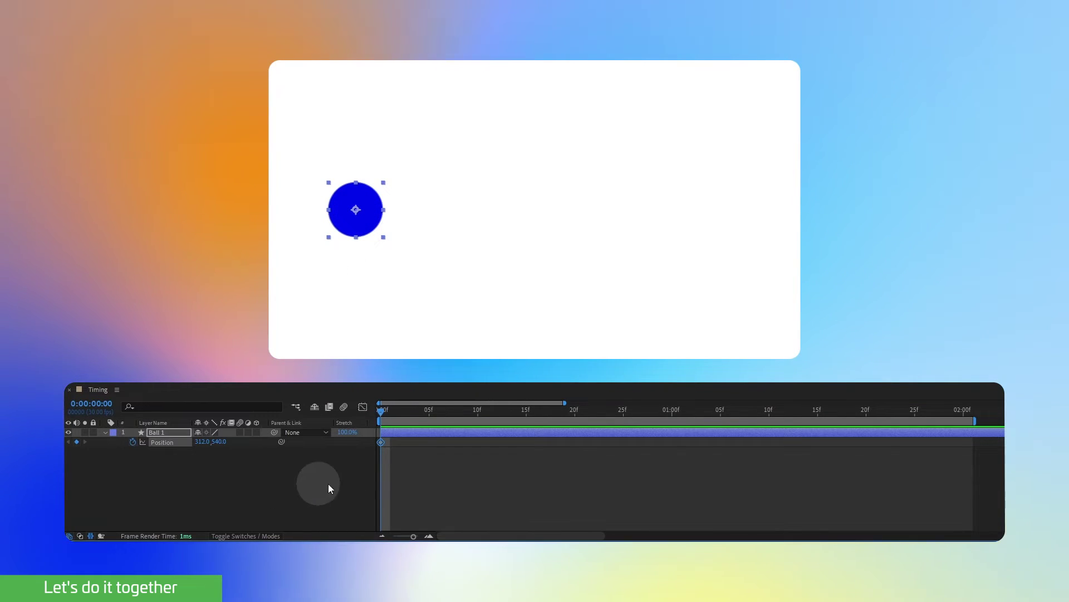
drag(382, 410, 962, 427)
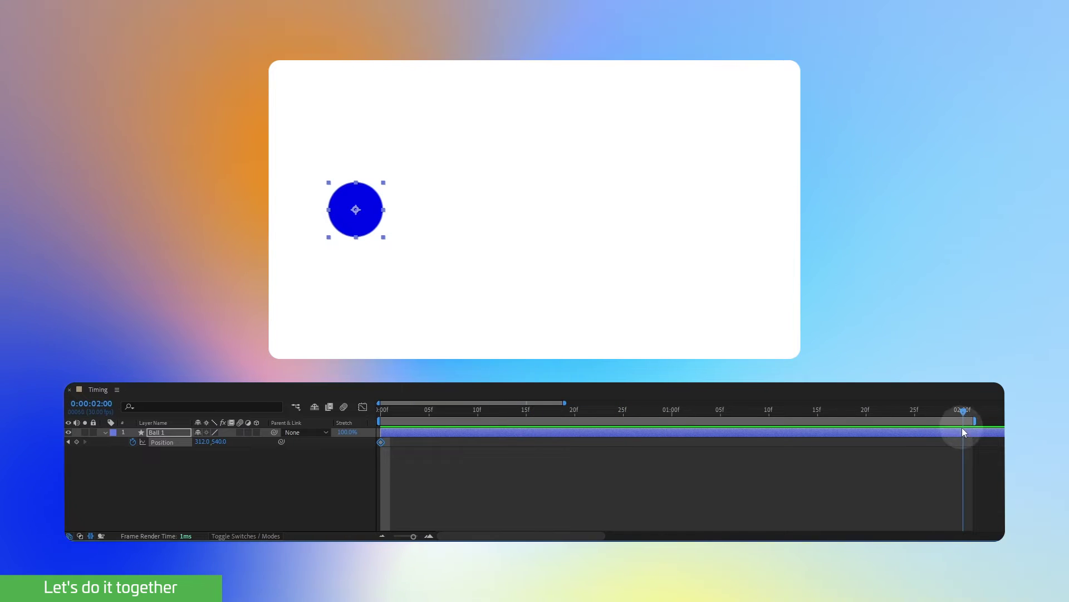
drag(375, 221, 756, 228)
Step: Play the ball animation from 0 seconds to check its linear movement
drag(964, 411, 346, 425)
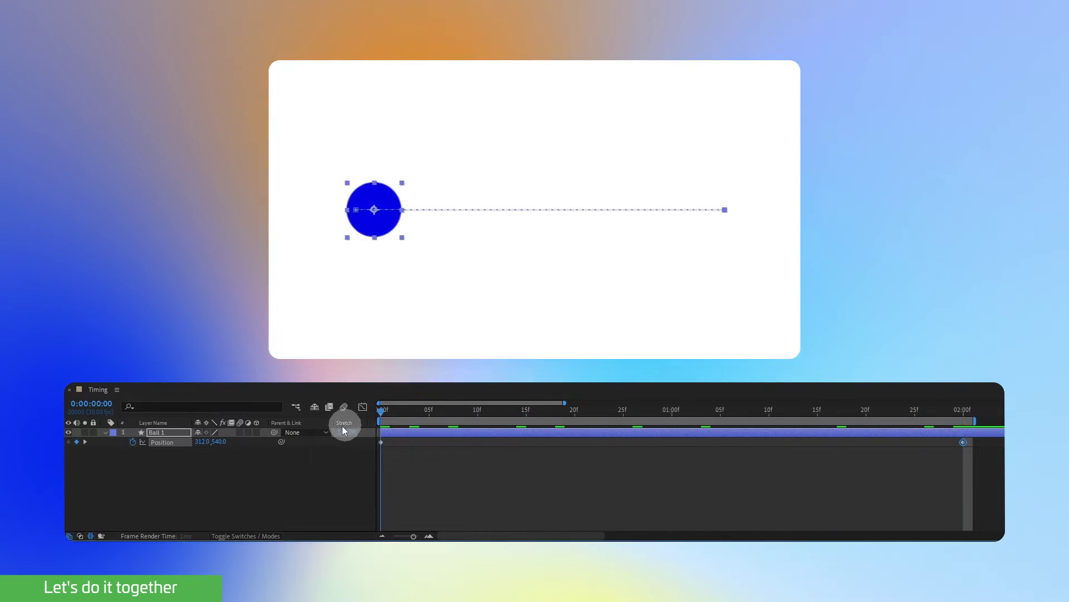
key(space)
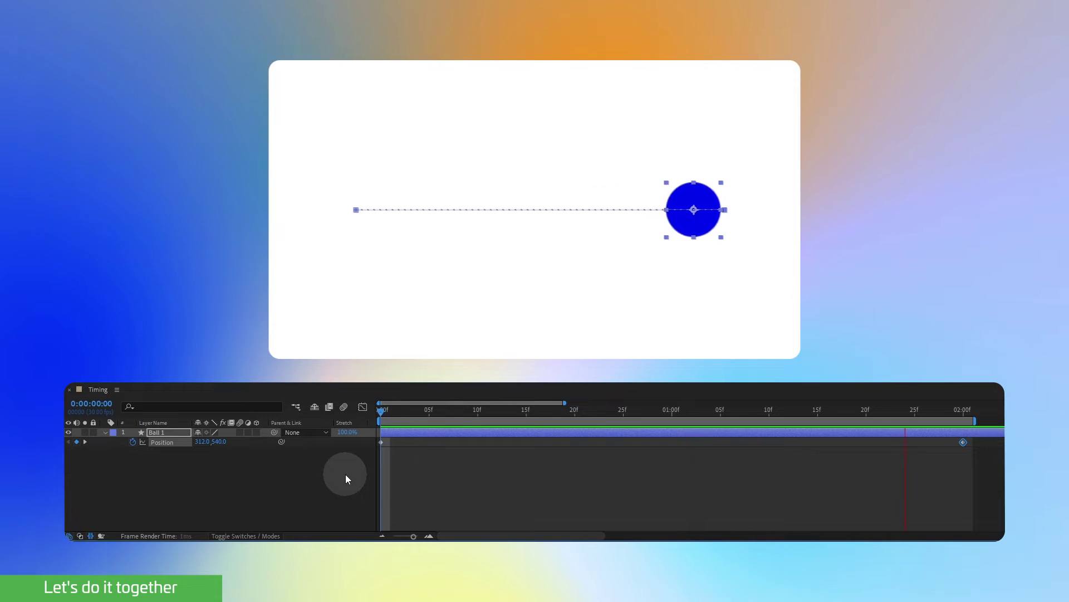
key(space)
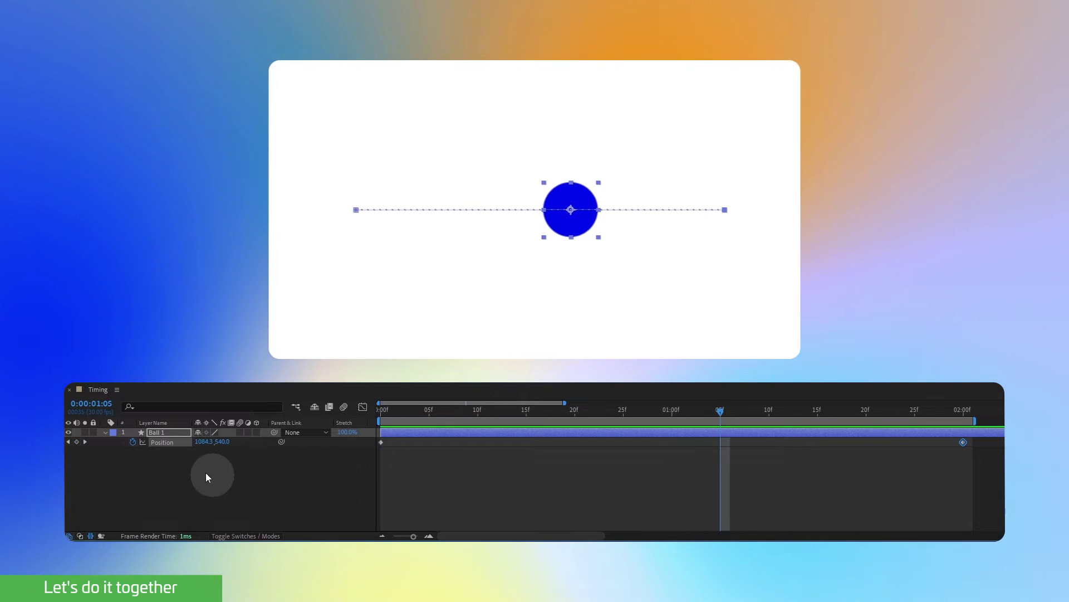
Step: Apply Easy Ease to both of Ball 1's Position keyframes and preview the eased movement
drag(363, 439, 984, 489)
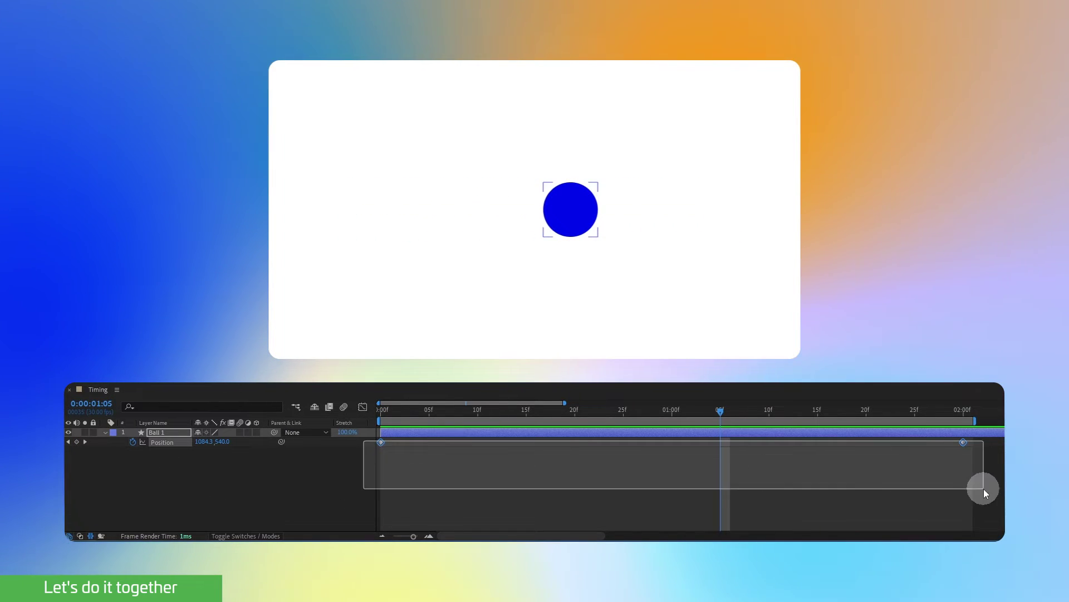
right_click(381, 441)
mouse_move(417, 432)
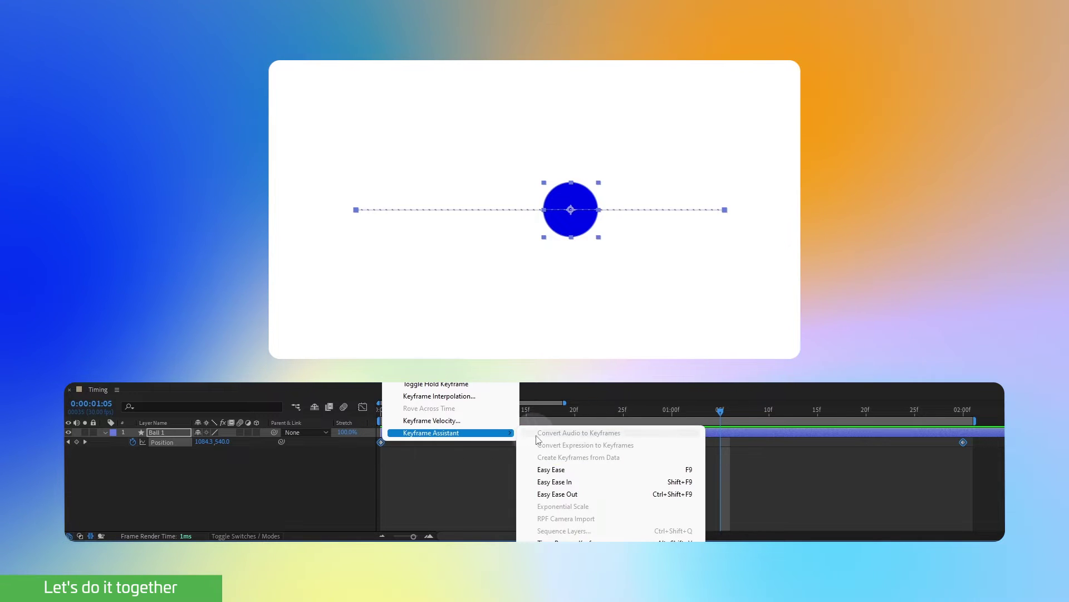
click(554, 472)
key(space)
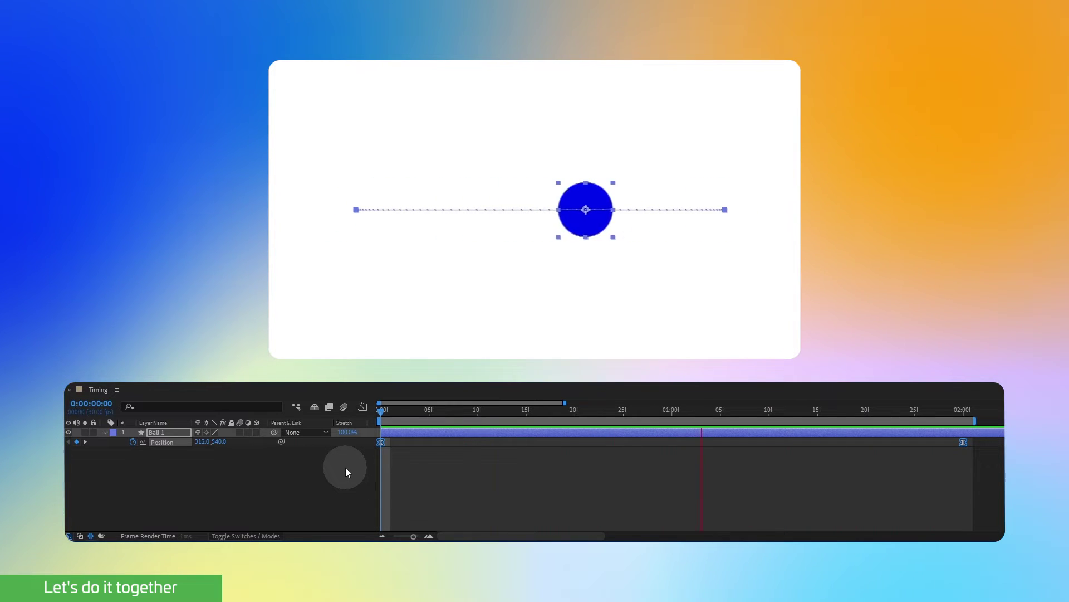
key(space)
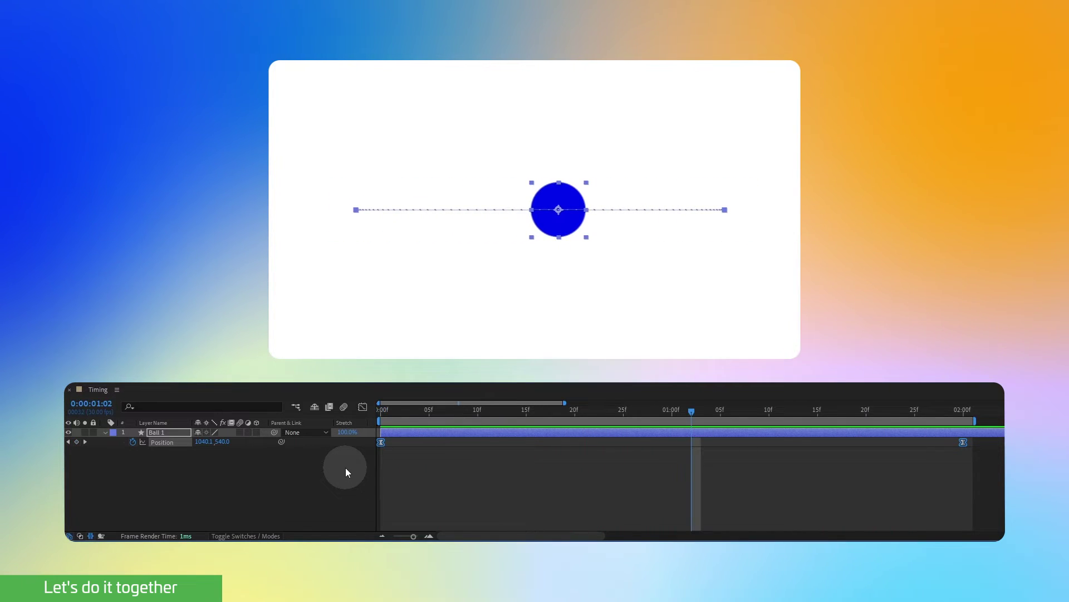
Step: Show Ball 1's speed graph, extend the first Position keyframe's influence handle to 1 second, and preview the slow start
click(363, 408)
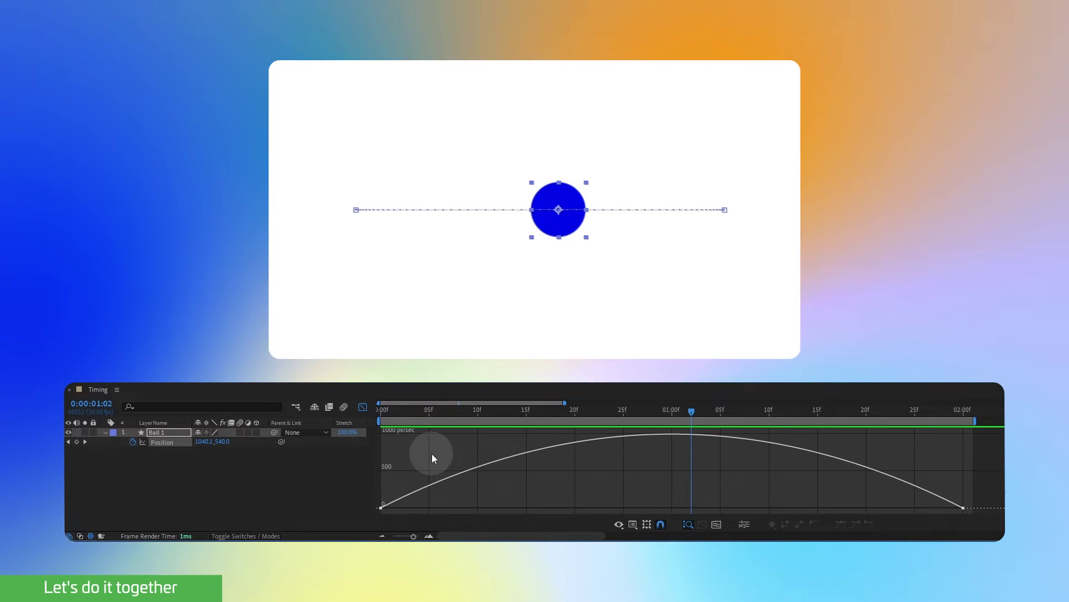
drag(432, 454, 365, 514)
drag(477, 507, 690, 507)
key(space)
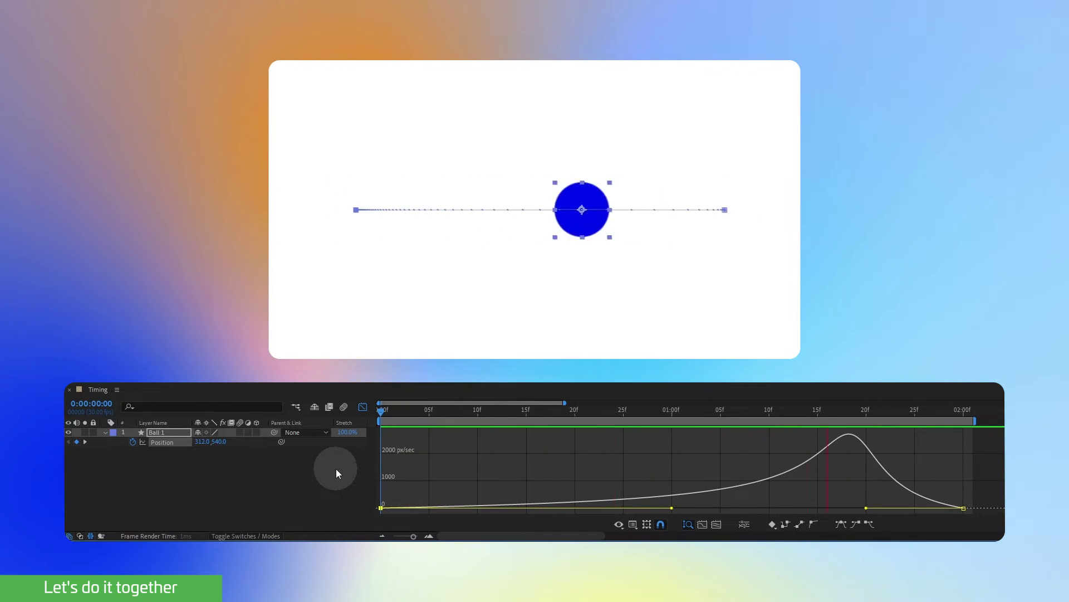
click(648, 514)
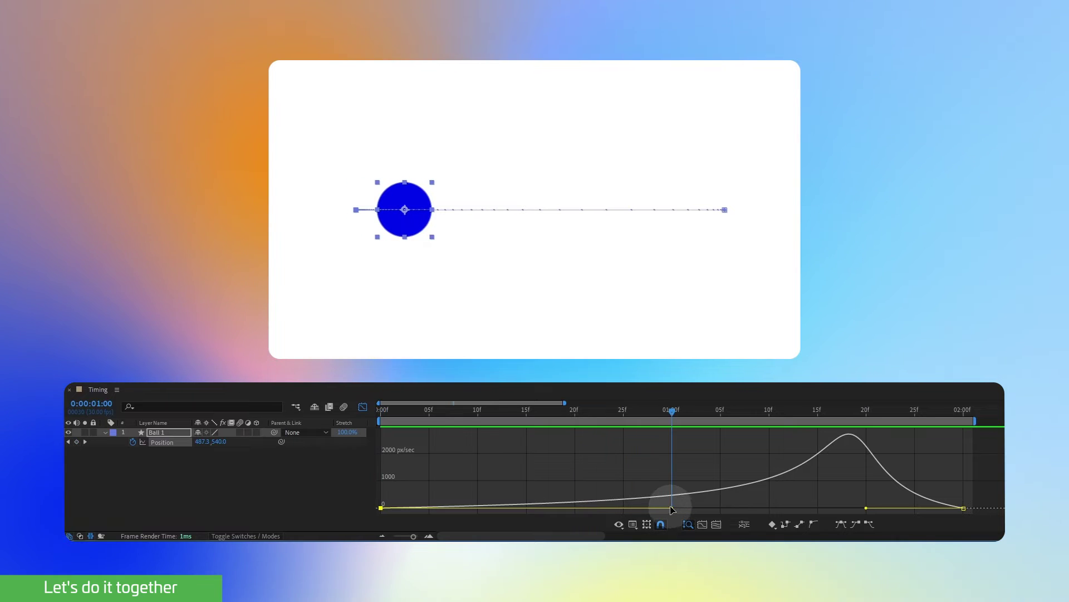
Step: Shorten the first keyframe's influence handle, extend the last keyframe's handle back to 1 second, and preview the fast start
drag(672, 508, 510, 508)
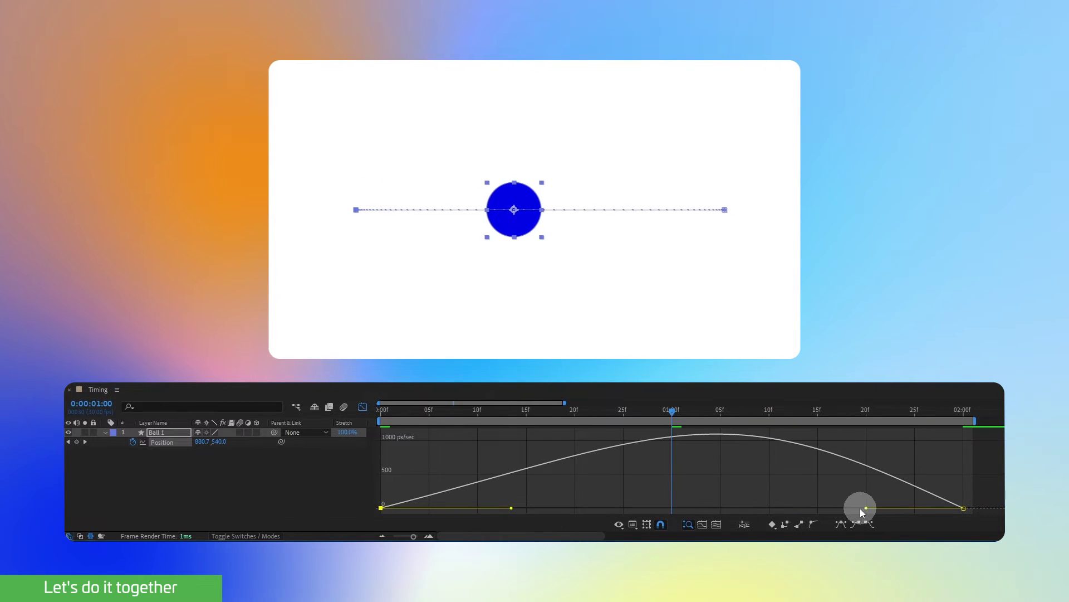
drag(860, 508, 672, 508)
click(344, 473)
key(space)
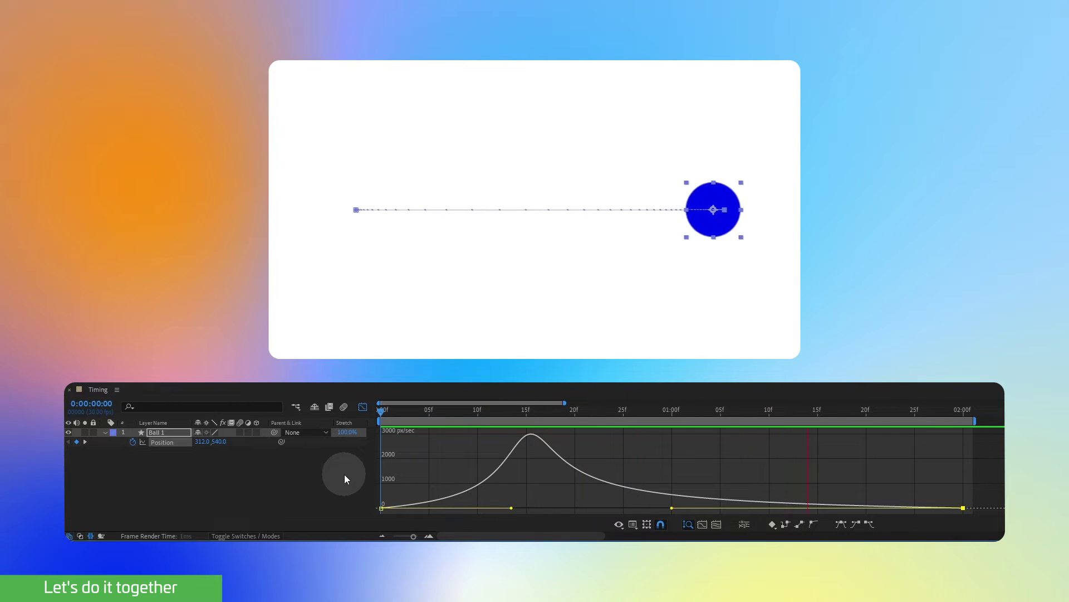
key(space)
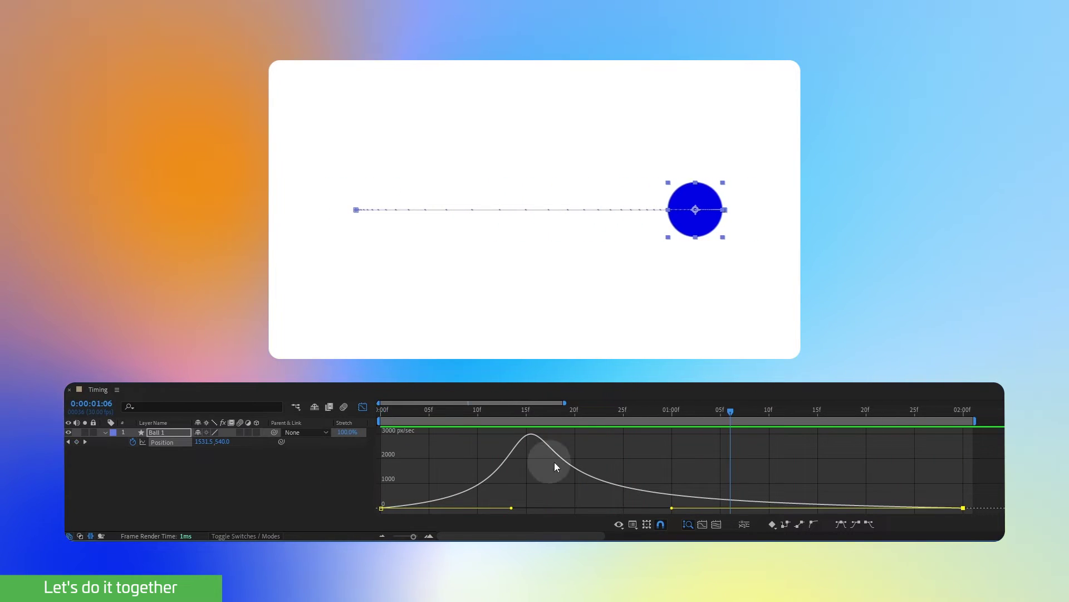
Step: Shorten the last keyframe's handle slightly, extend the first keyframe's handle to 1 second, and preview the sharp mid-path acceleration
drag(672, 508, 707, 510)
drag(511, 508, 672, 508)
key(space)
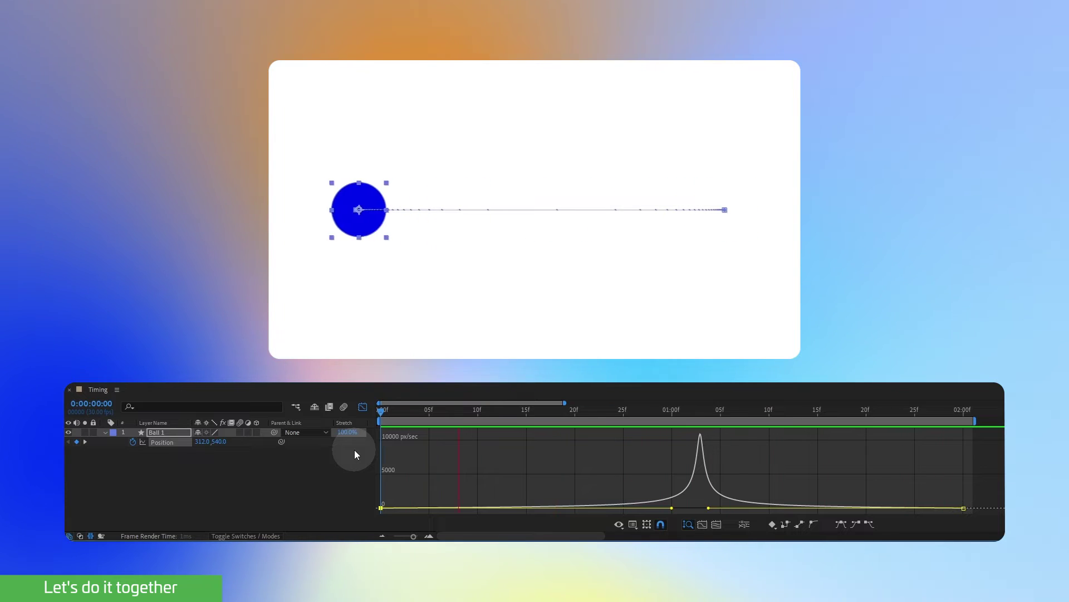
key(space)
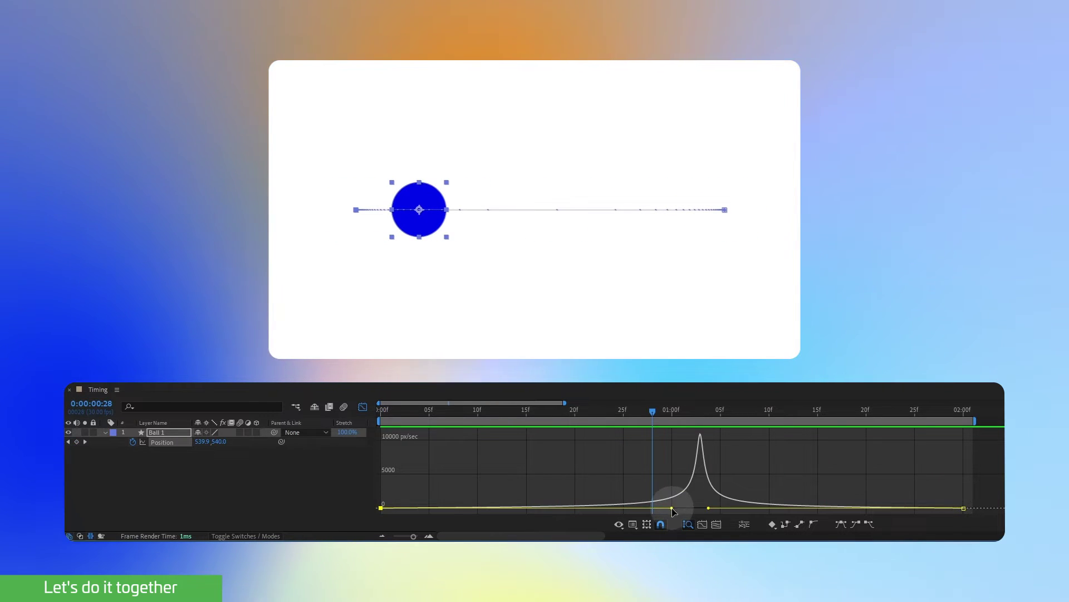
Step: Readjust both influence handles around 1 second to try different speed peaks, and leave the graph view
drag(671, 508, 637, 508)
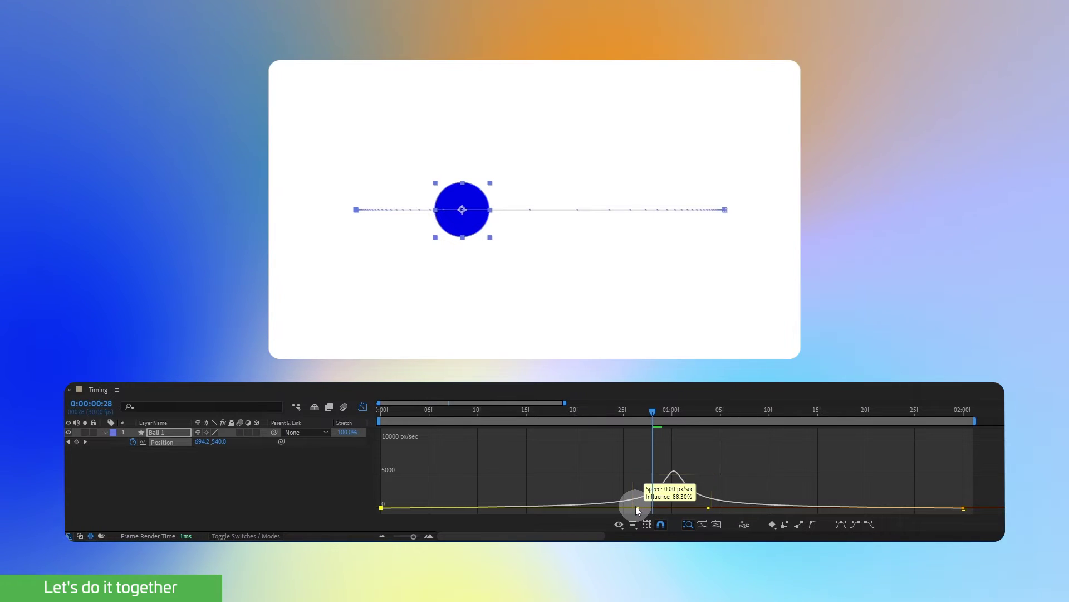
drag(636, 507, 621, 506)
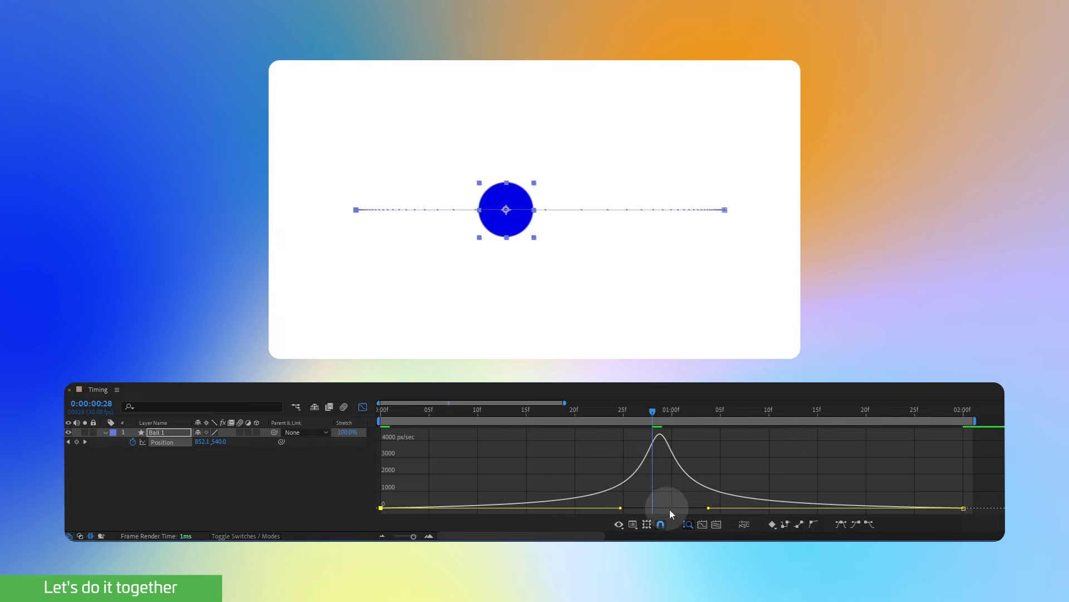
drag(706, 508, 643, 510)
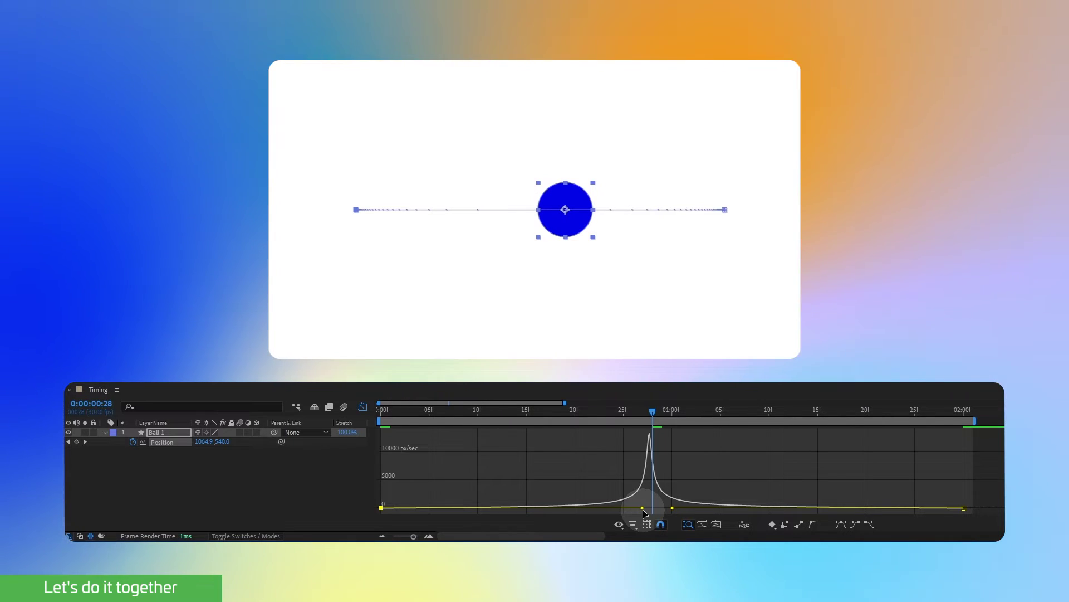
click(362, 407)
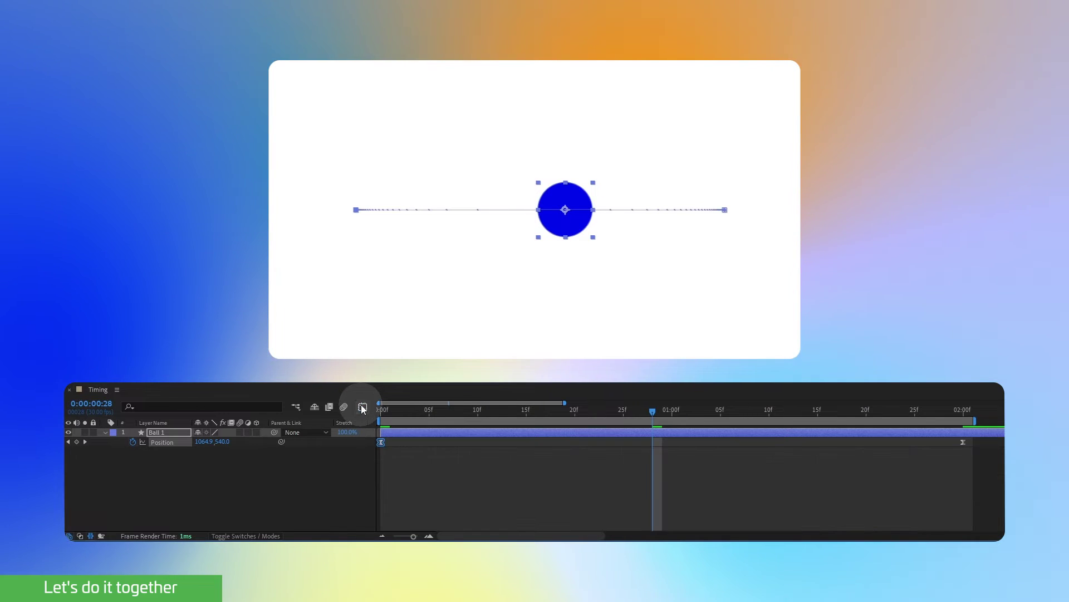
Step: Set the incoming and outgoing velocity influence of both Ball 1 Position keyframes to 85%
click(169, 443)
right_click(379, 441)
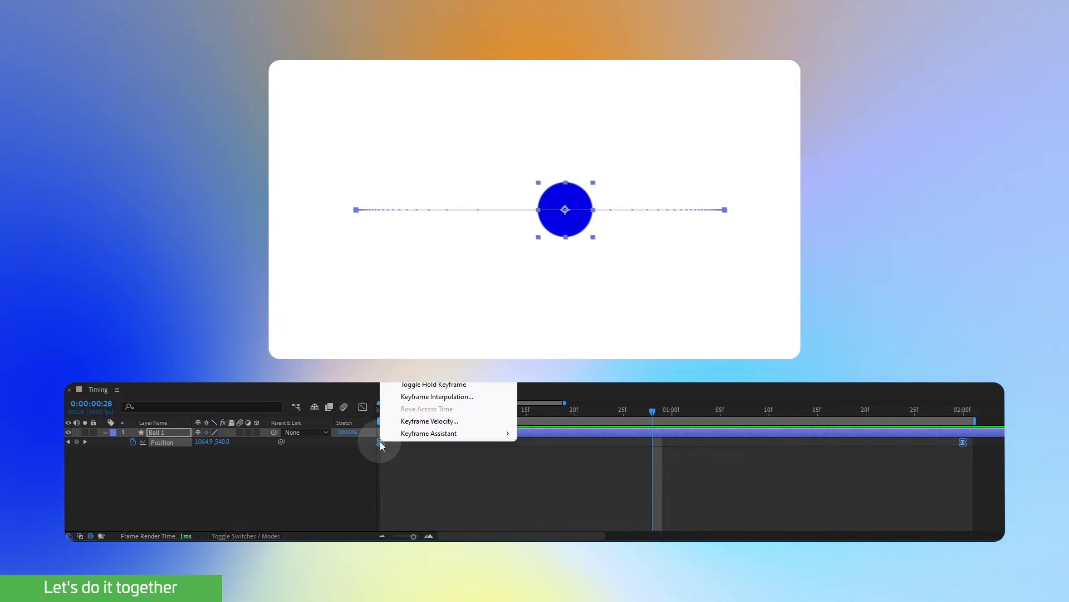
click(411, 422)
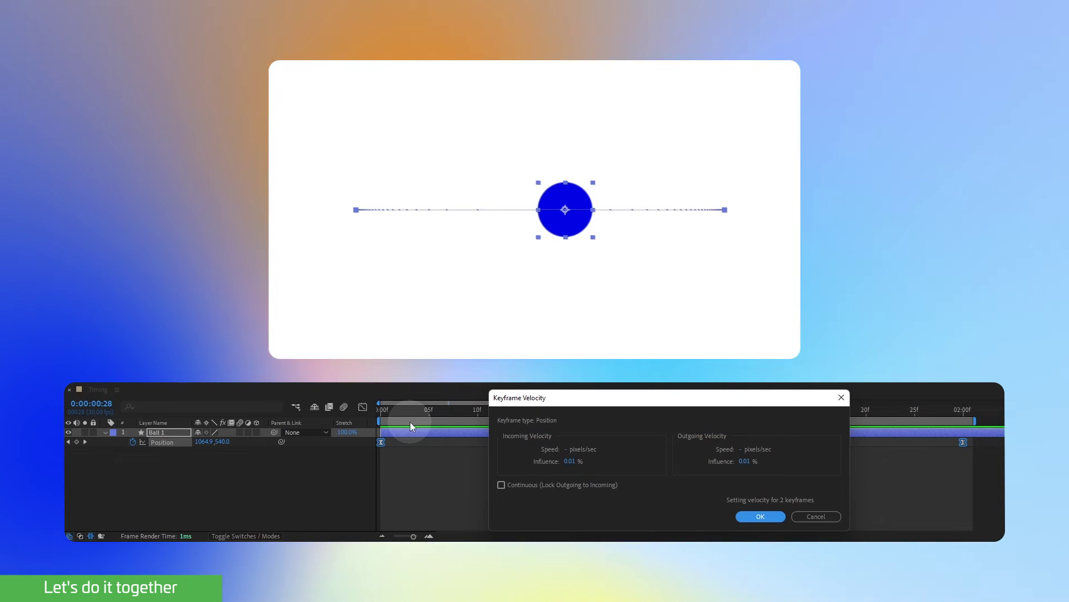
click(570, 460)
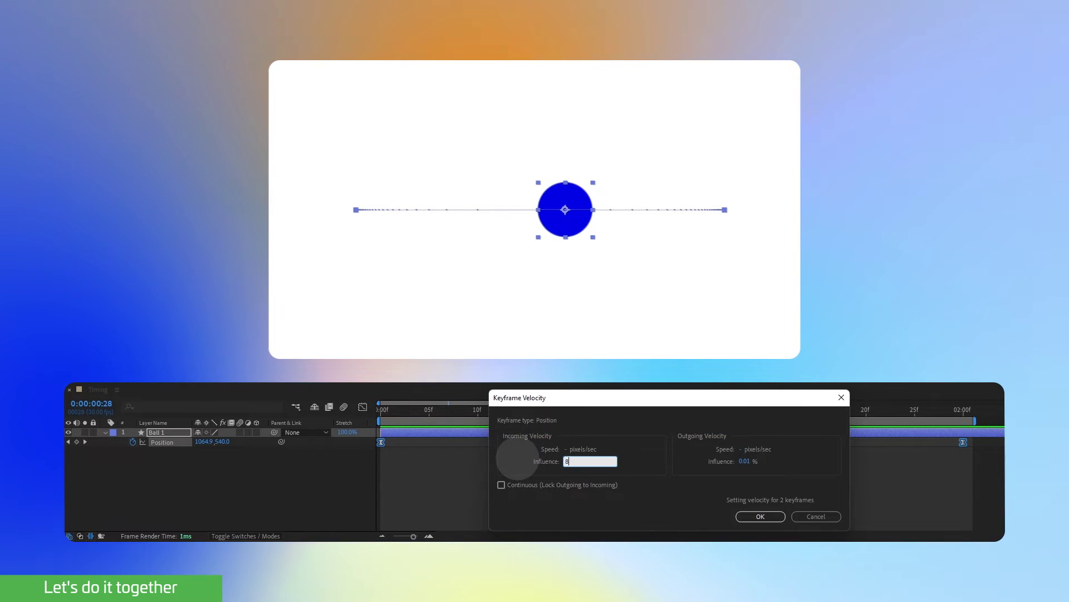
text(85)
key(Return)
click(744, 461)
text(85)
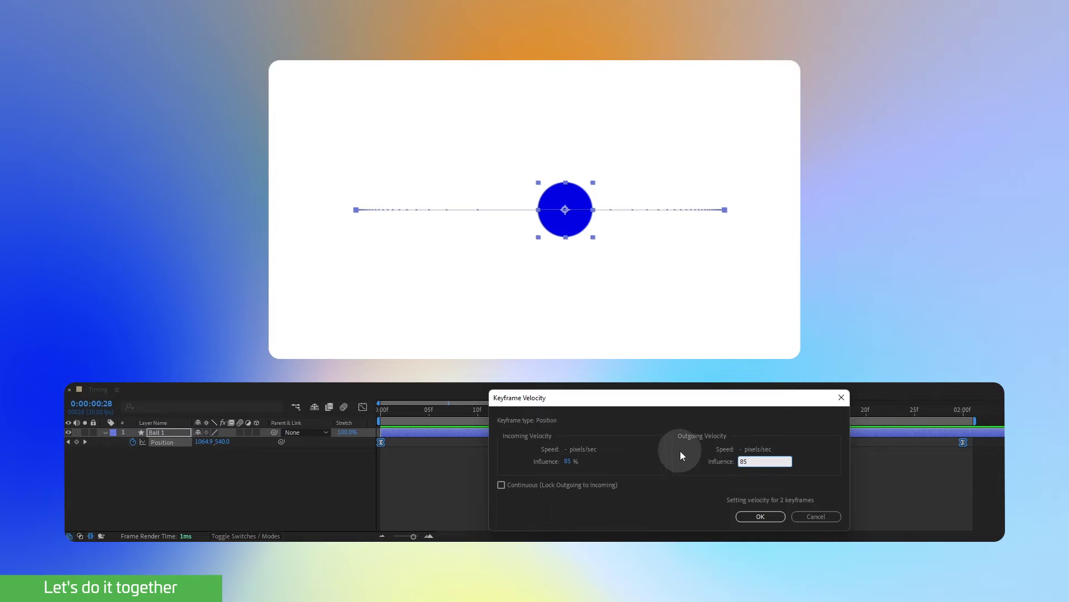
key(Return)
click(752, 516)
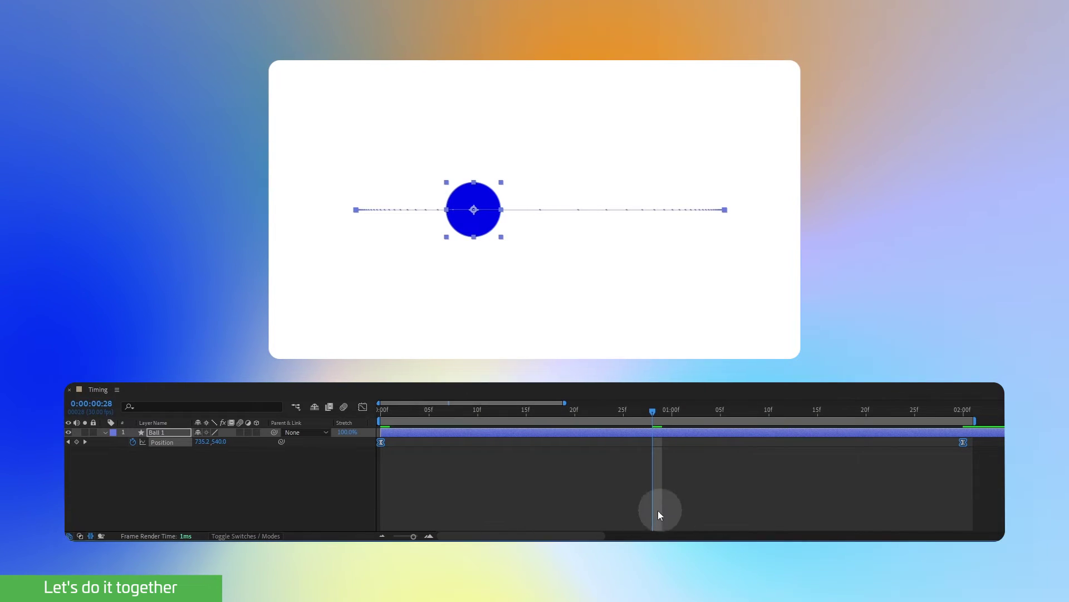
Step: Examine Ball 1's Position speed graph and the influence handles of its two keyframes
click(363, 408)
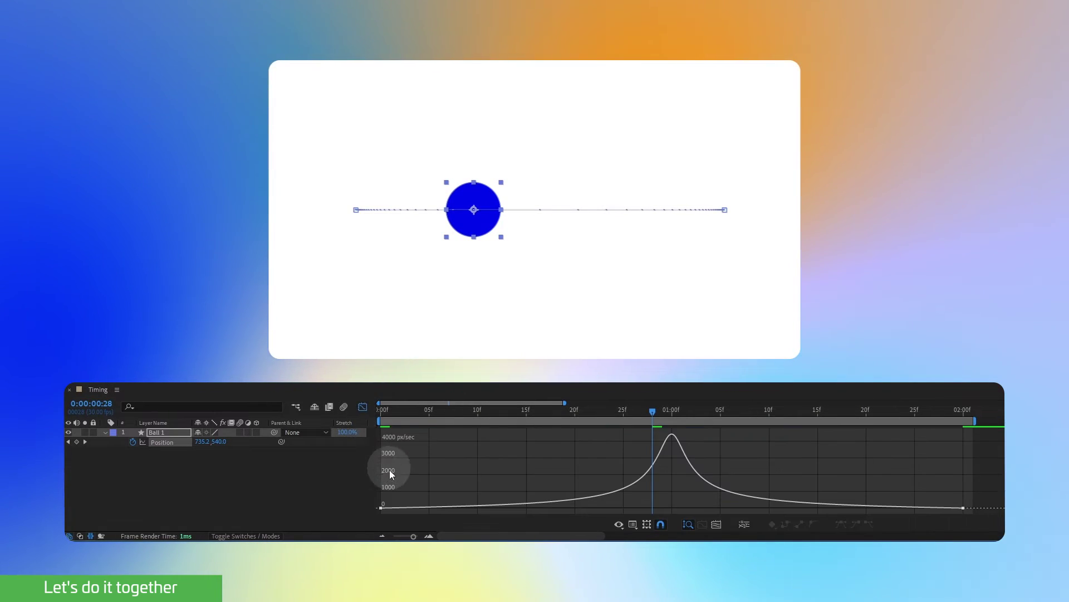
click(383, 508)
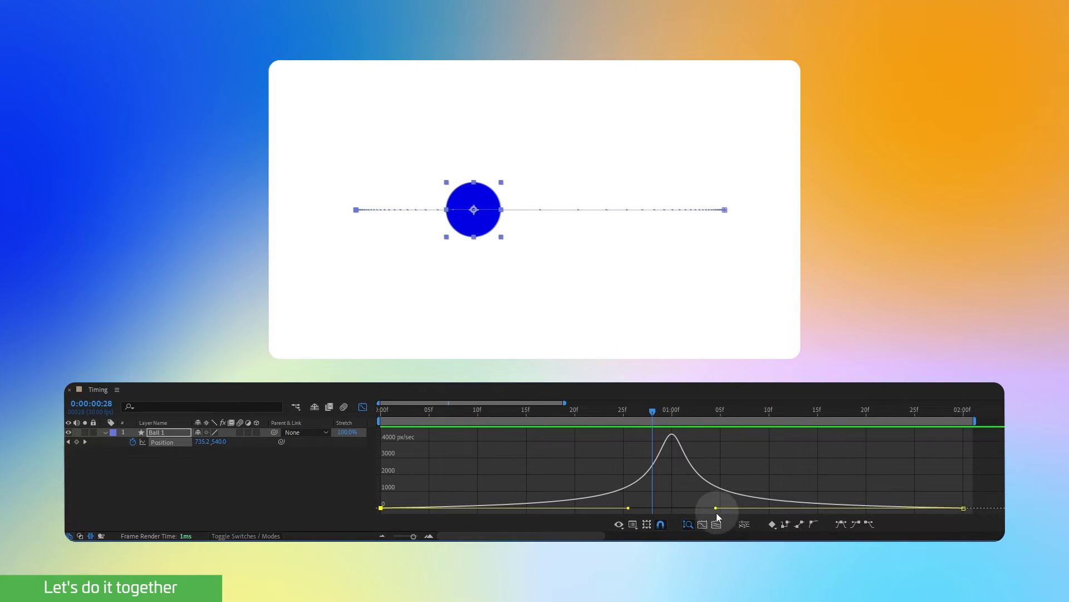
key(Home)
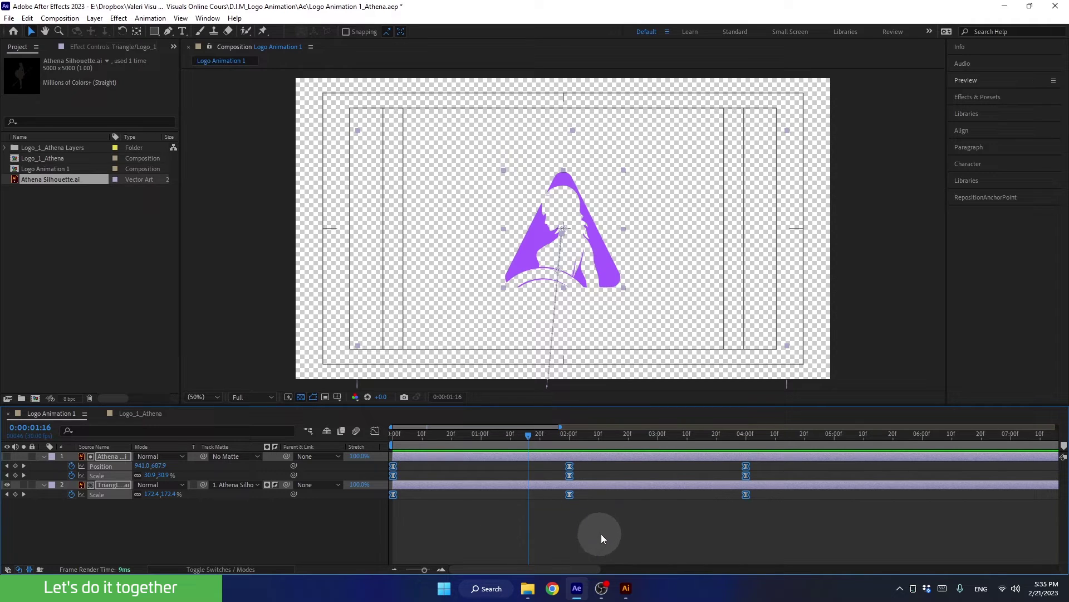
Step: In Logo Animation 1, set the incoming and outgoing velocity influence to 85% for all Scale keyframes on the Athena silhouette and triangle layers
click(764, 467)
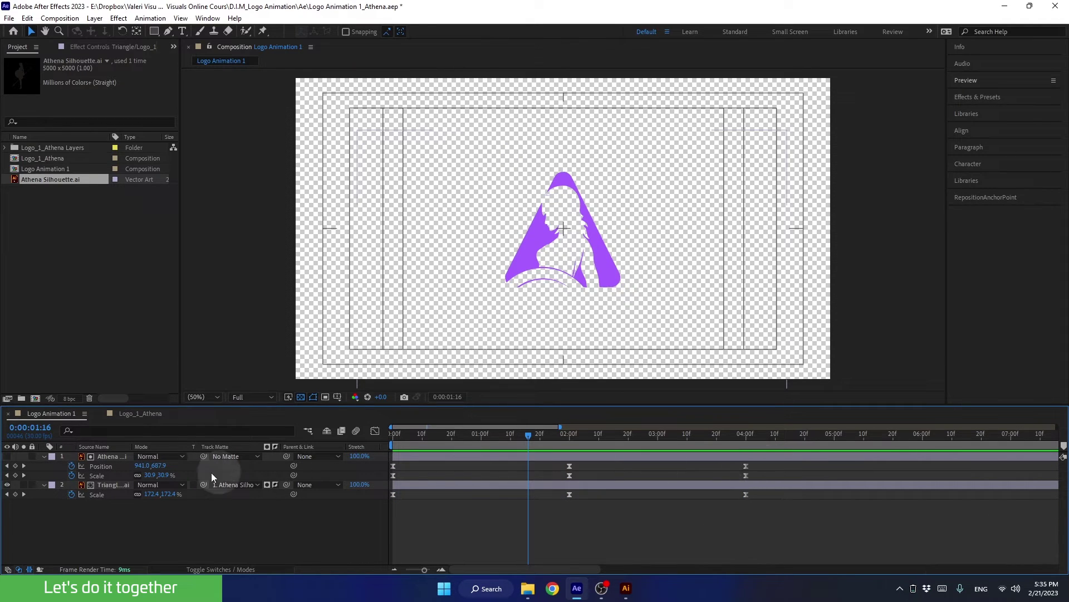
click(95, 475)
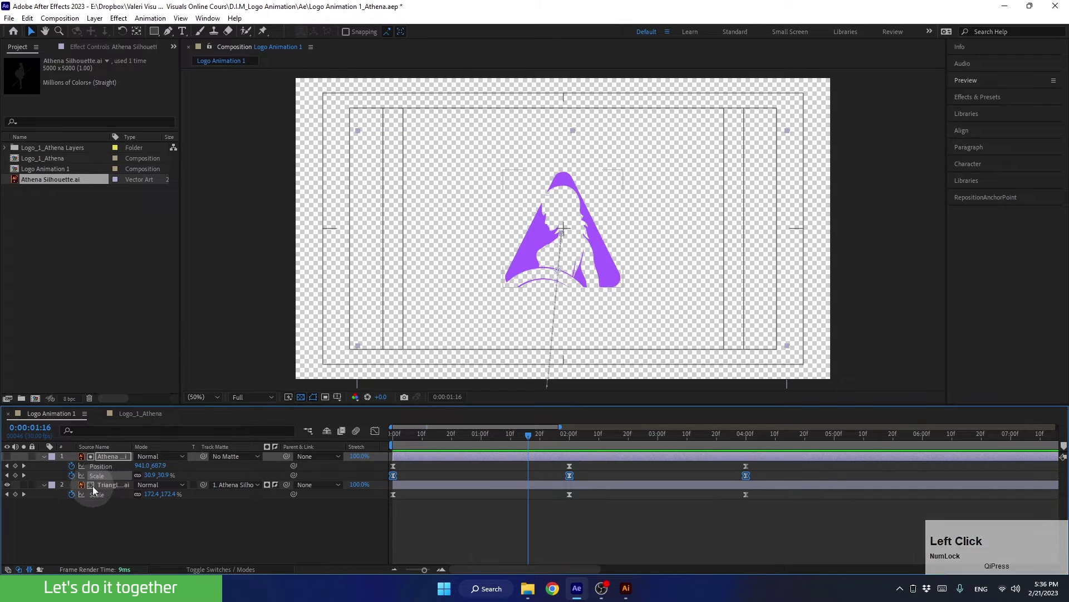
click(94, 495)
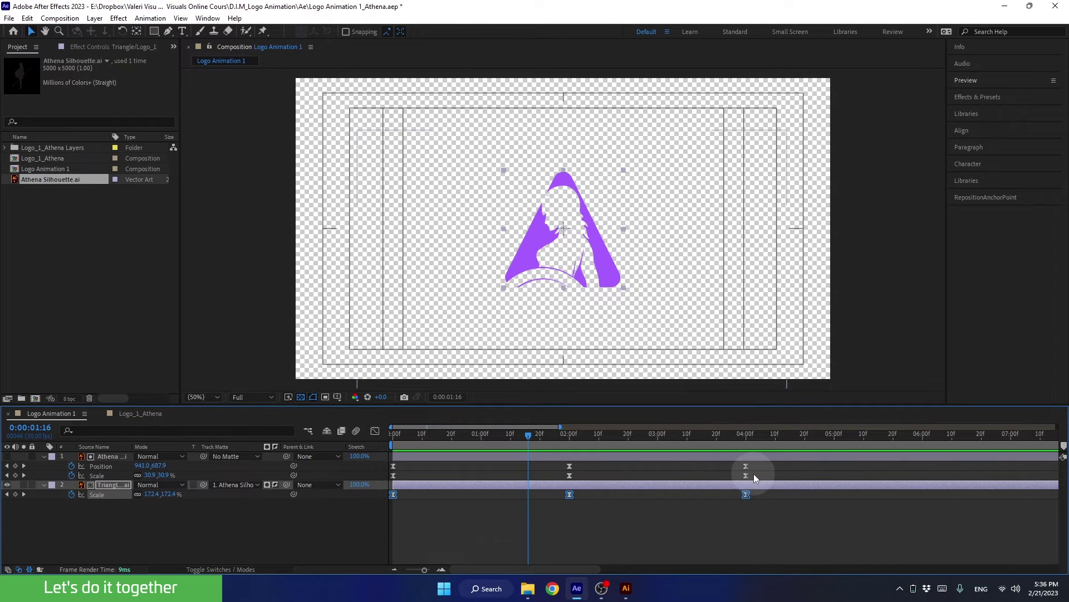
drag(756, 474, 363, 523)
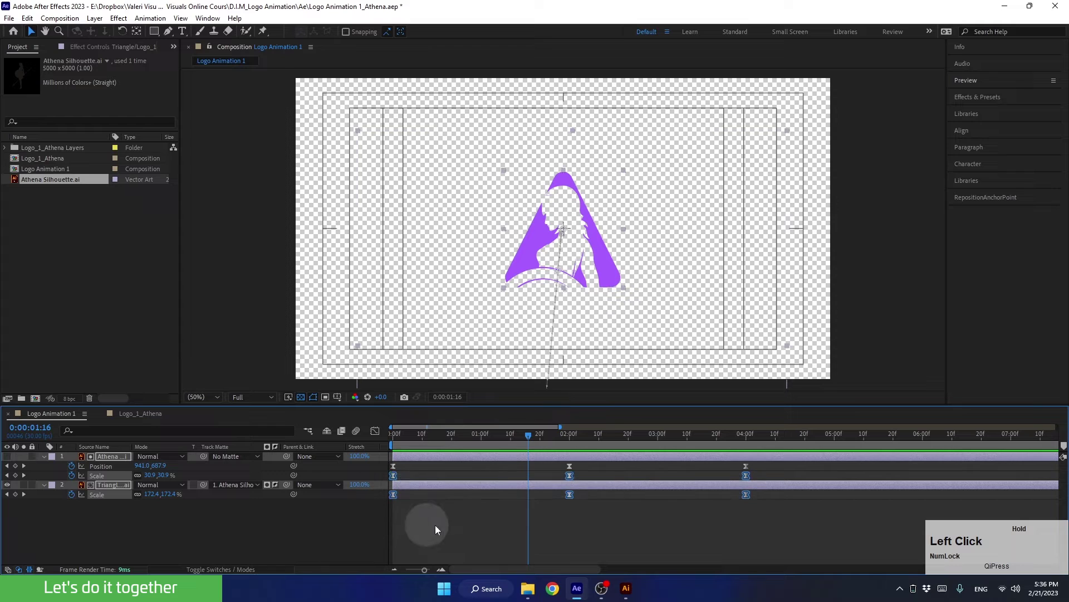
alt+click(570, 494)
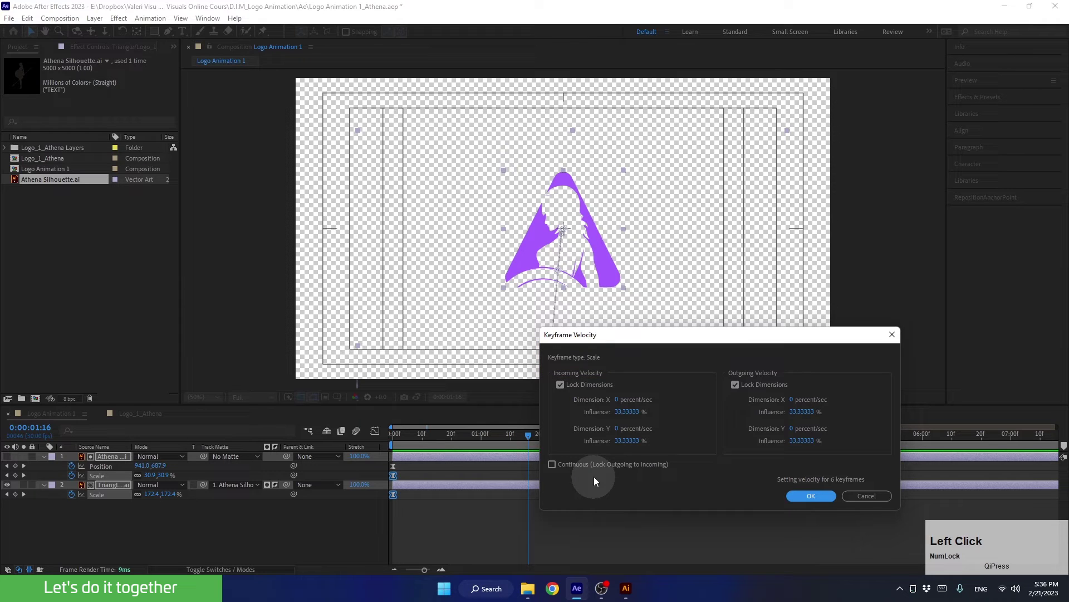
click(627, 411)
text(85)
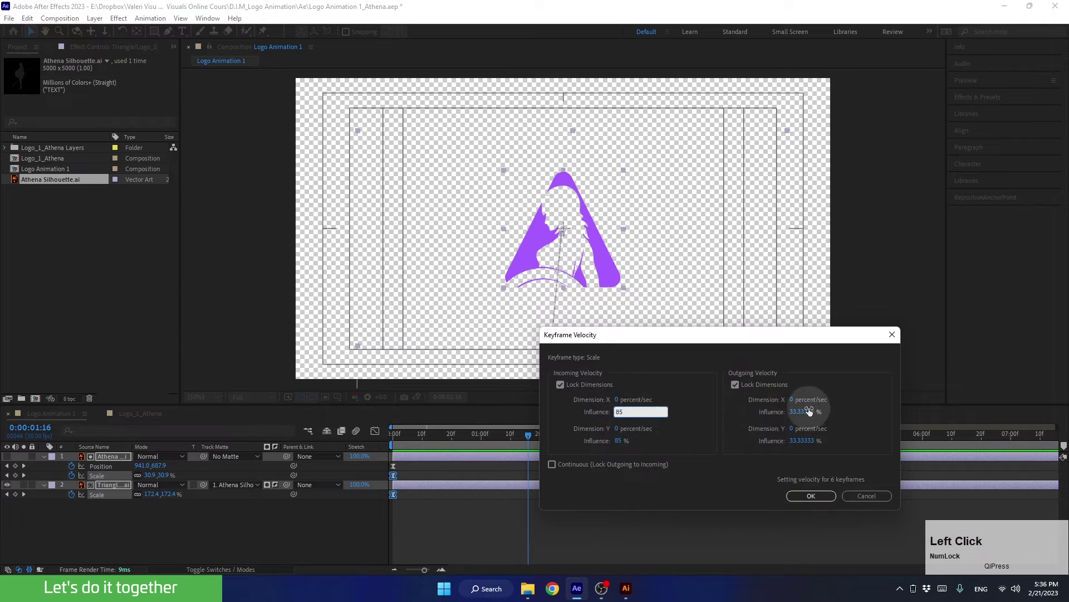
click(807, 411)
text(85)
click(732, 417)
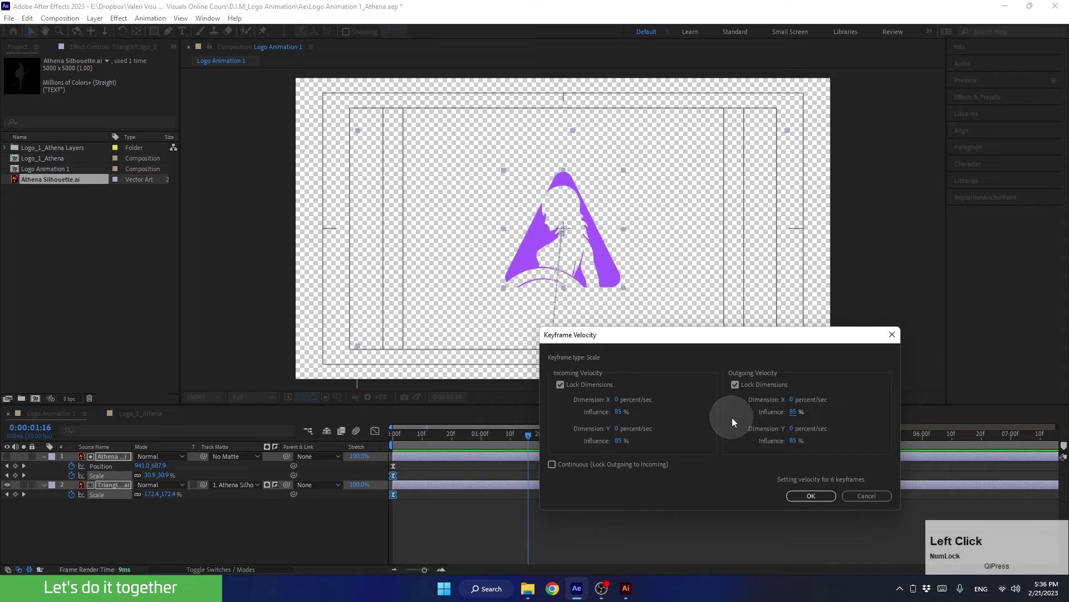
click(801, 495)
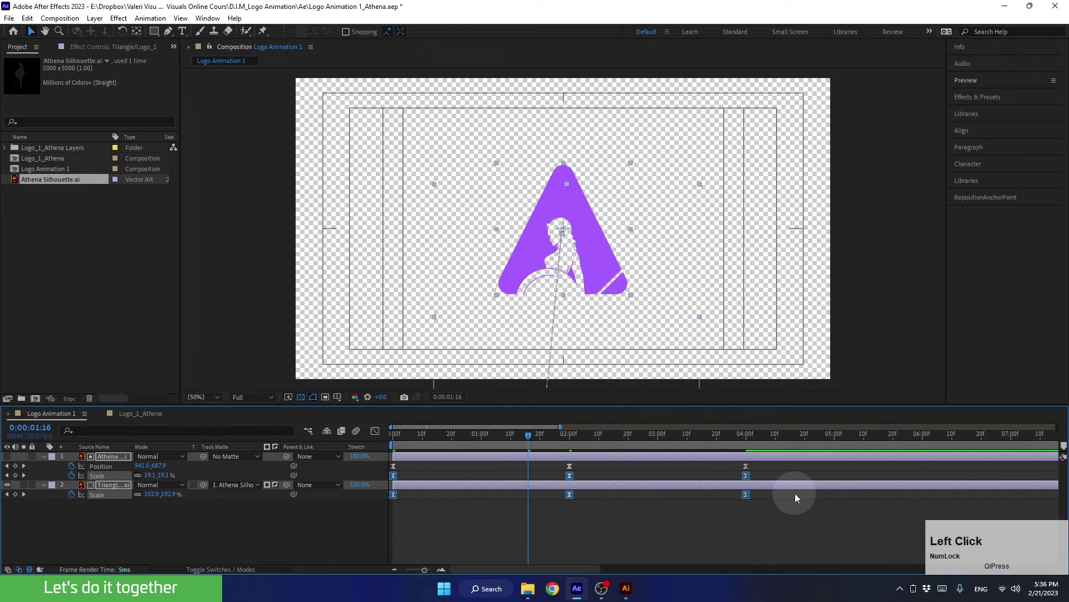
Step: Set the incoming and outgoing velocity influence to 85% for all three Position keyframes on the Athena silhouette layer
drag(754, 464, 370, 469)
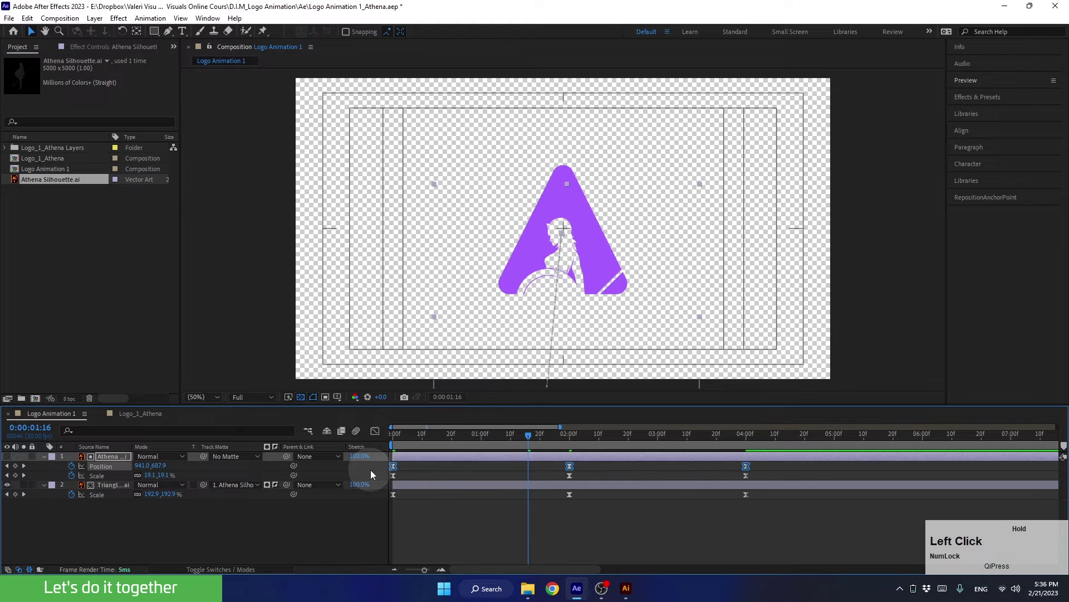
click(414, 516)
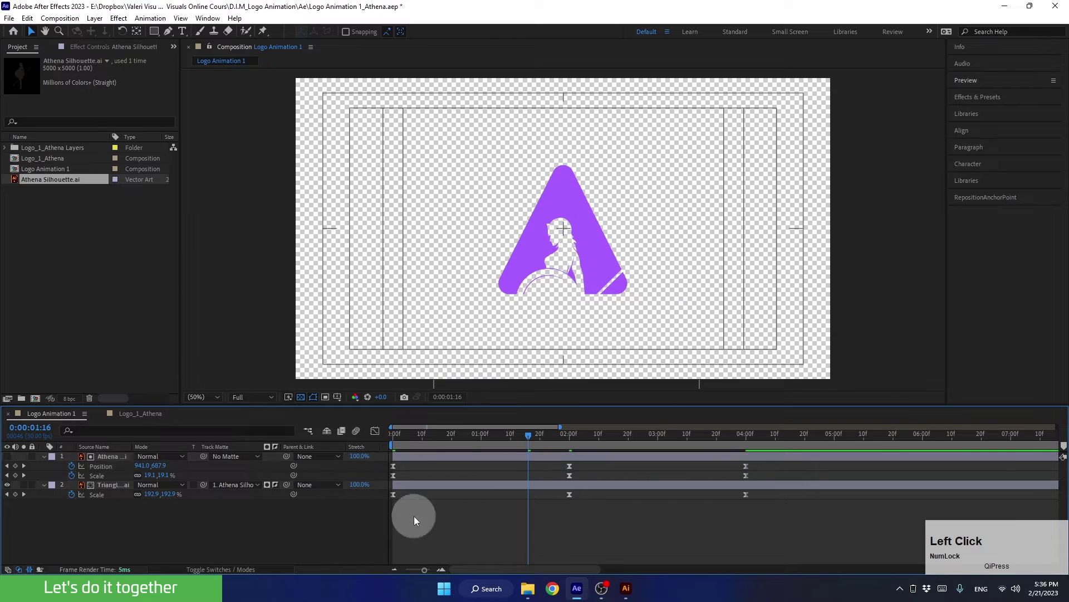
click(102, 465)
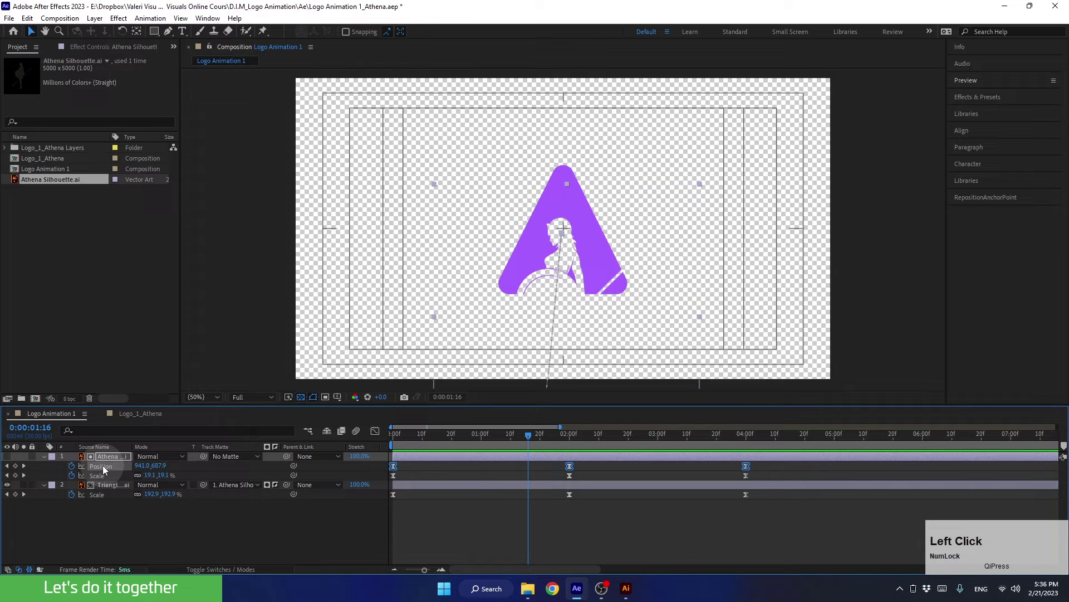
key(alt)
double_click(570, 466)
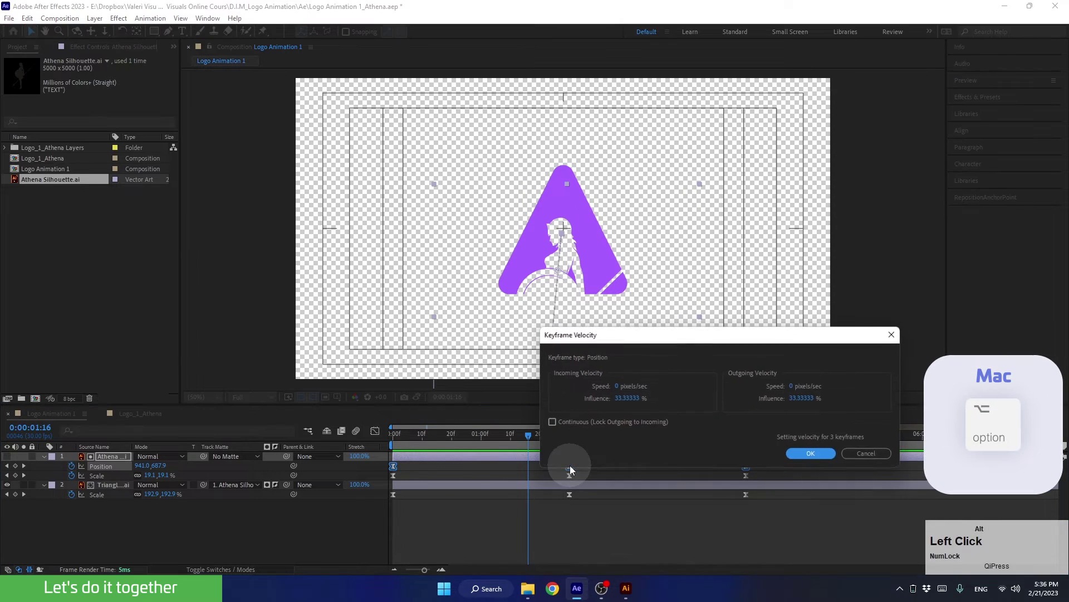
click(632, 402)
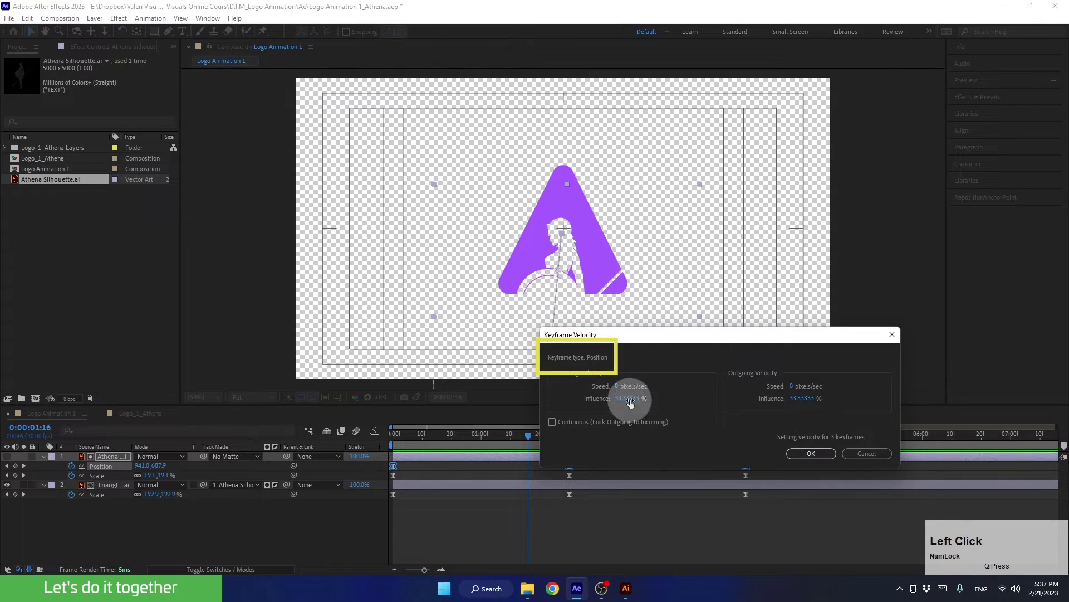
text(85)
click(803, 398)
text(85)
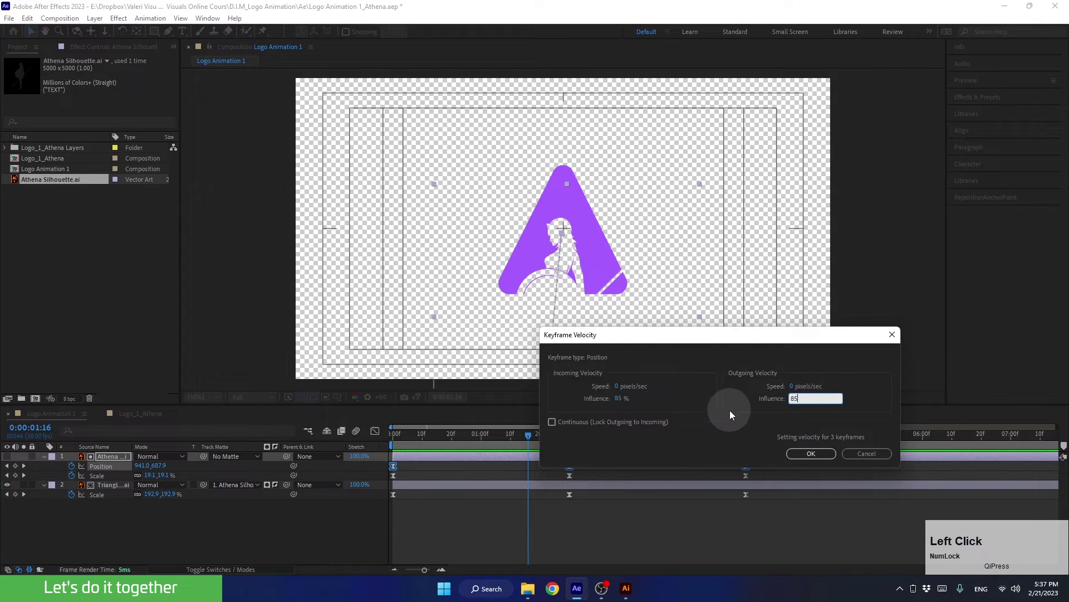
click(729, 410)
click(808, 454)
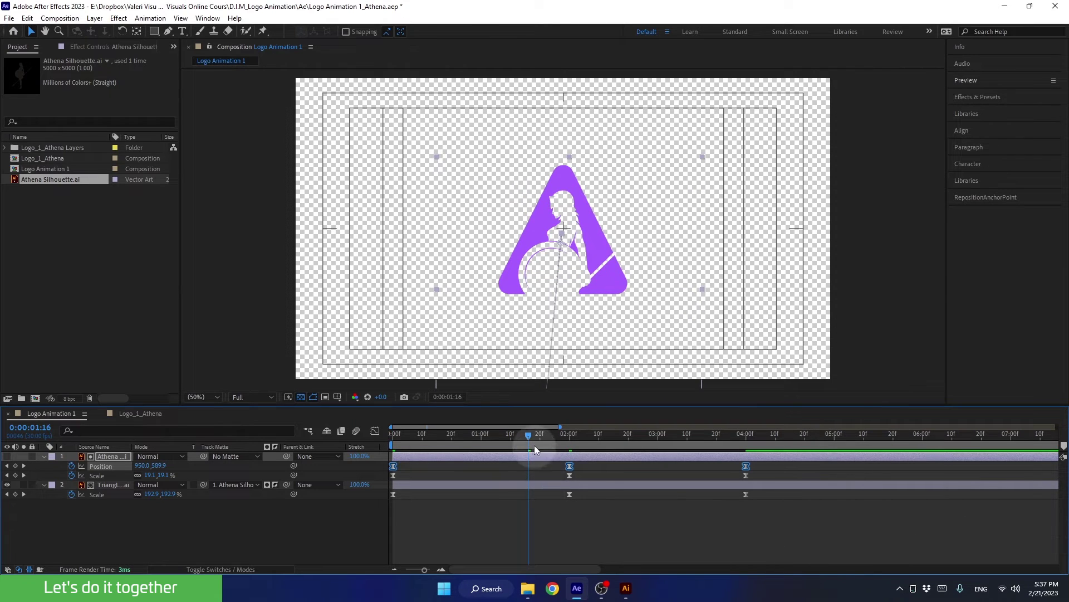
Step: Preview the eased logo animation from the first frame, and collapse the properties of the silhouette and triangle layers
drag(530, 437, 379, 459)
key(space)
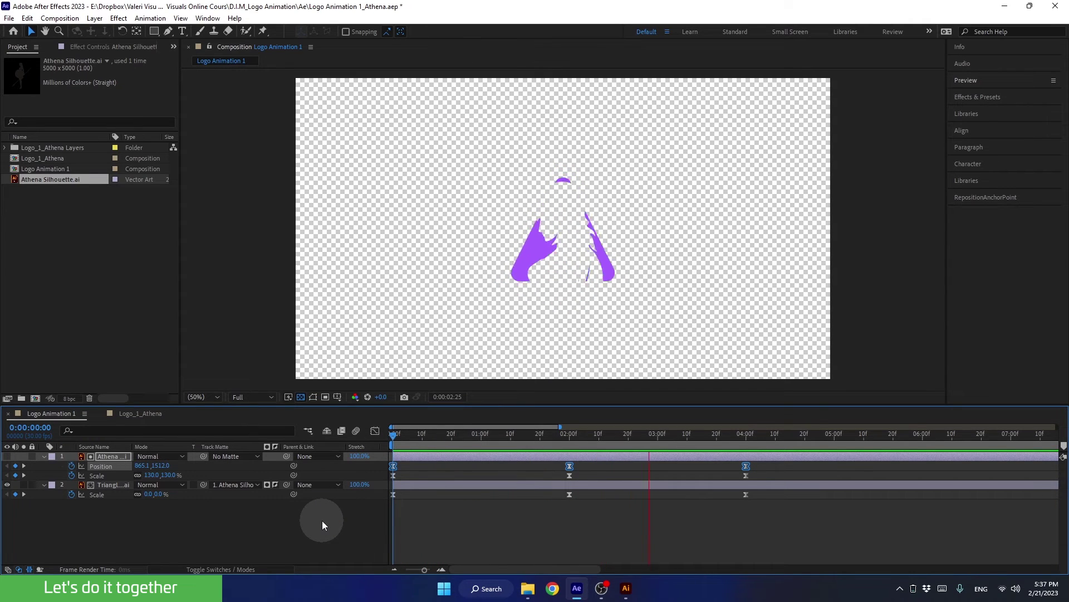
key(space)
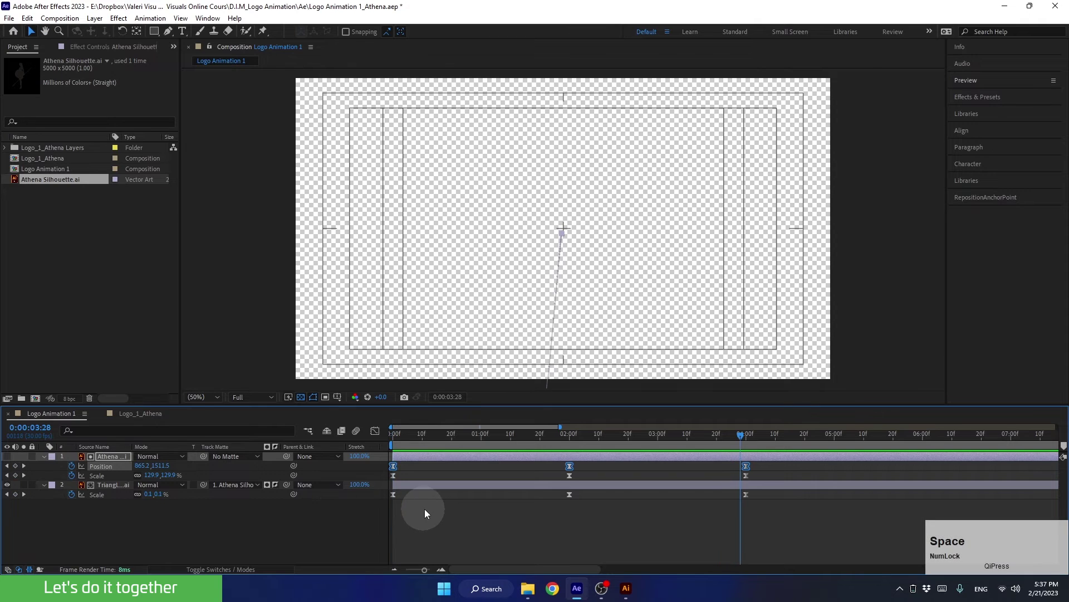
drag(707, 433, 376, 463)
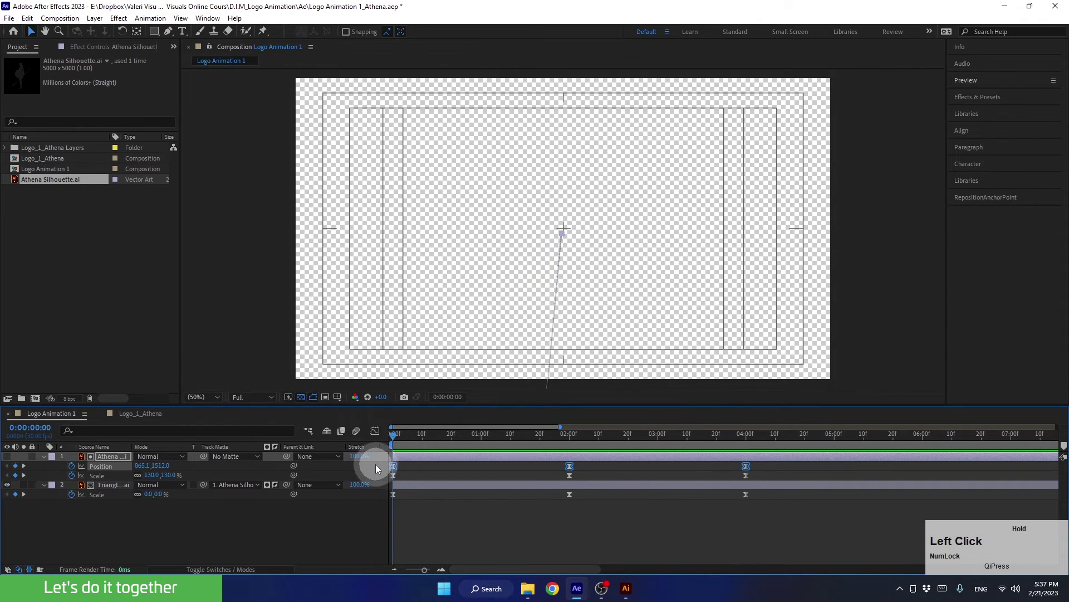
click(43, 457)
click(43, 465)
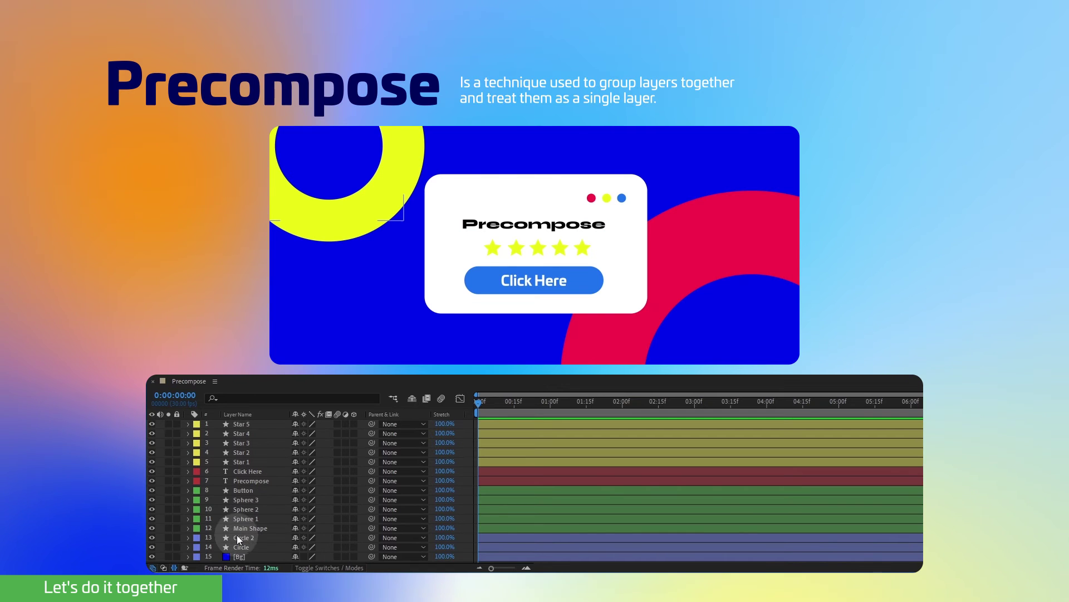
Step: In the Precompose example, pre-compose the Circle 2, Circle and Bg layers into a composition named "BG Comp"
click(236, 536)
shift+click(237, 557)
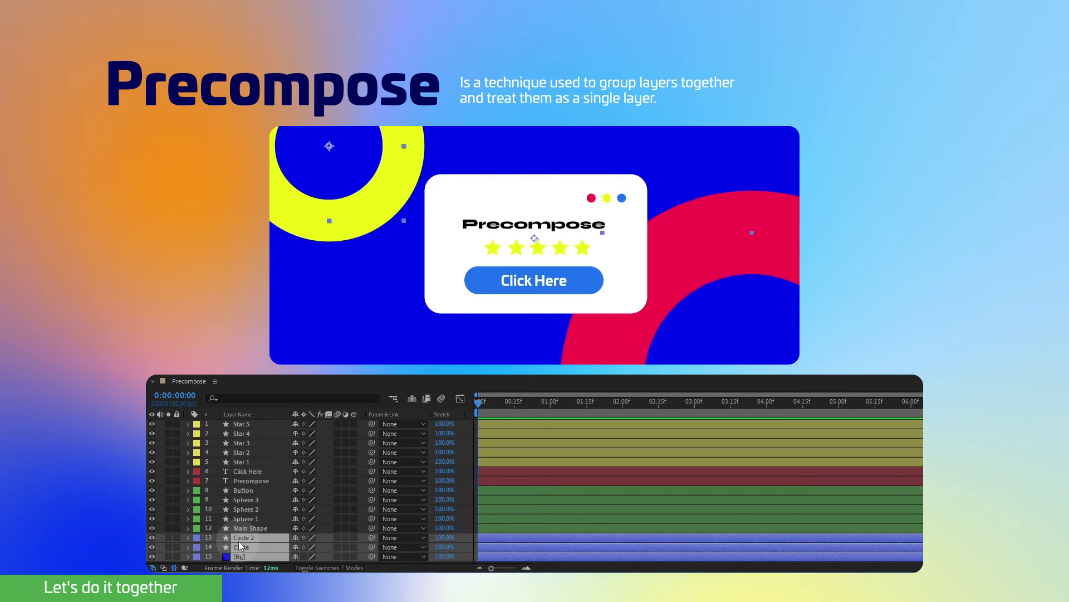
right_click(238, 546)
click(270, 506)
text(BG Comp)
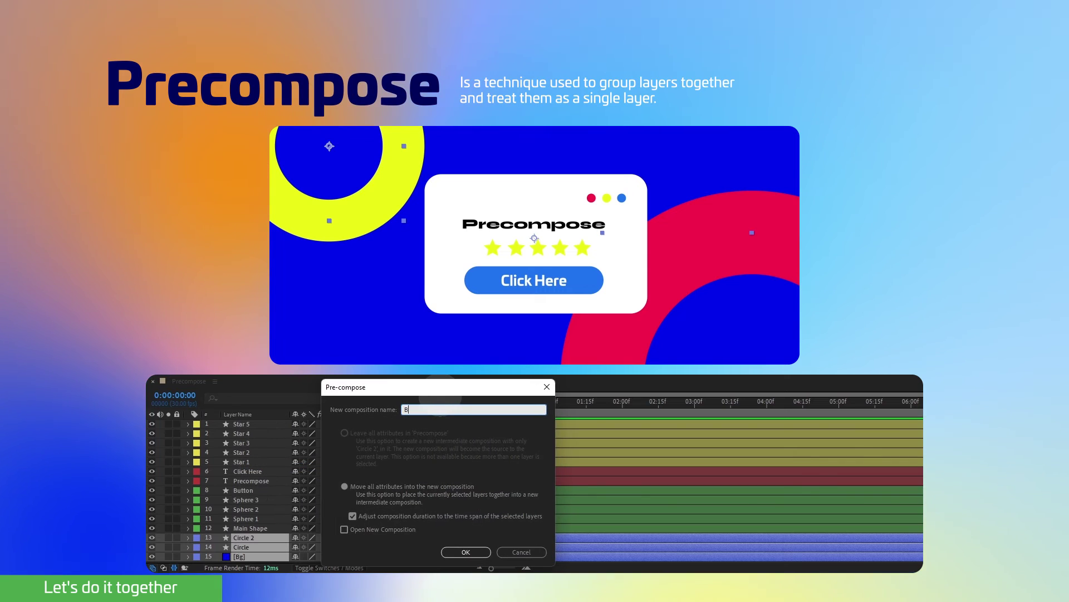
click(463, 551)
Step: Pre-compose the layers from Star 5 through Main Shape into a composition named "Button Comp"
click(243, 424)
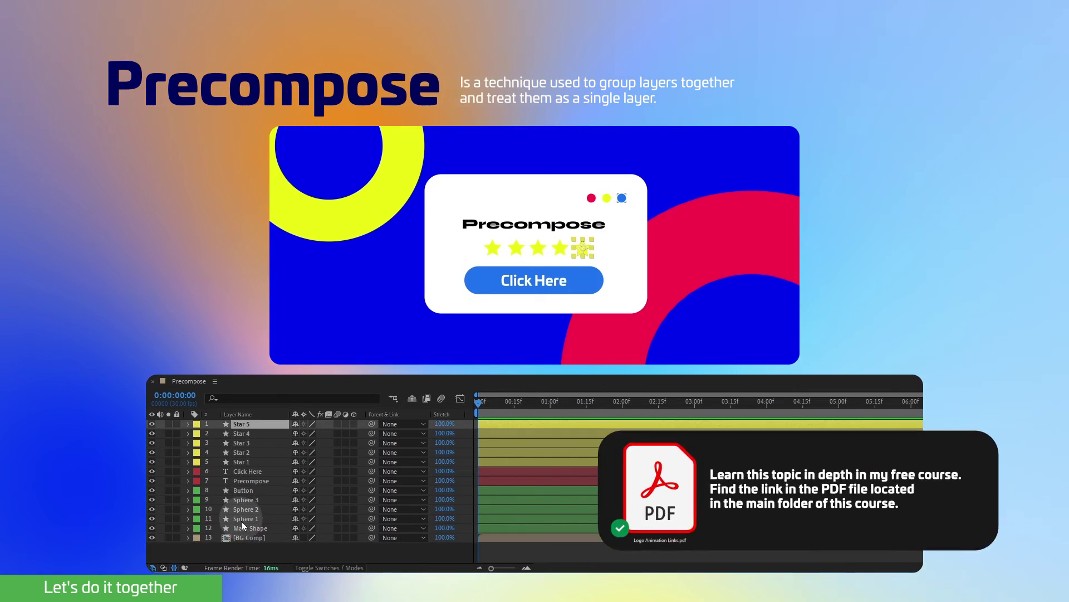
shift+click(242, 527)
right_click(242, 528)
click(283, 453)
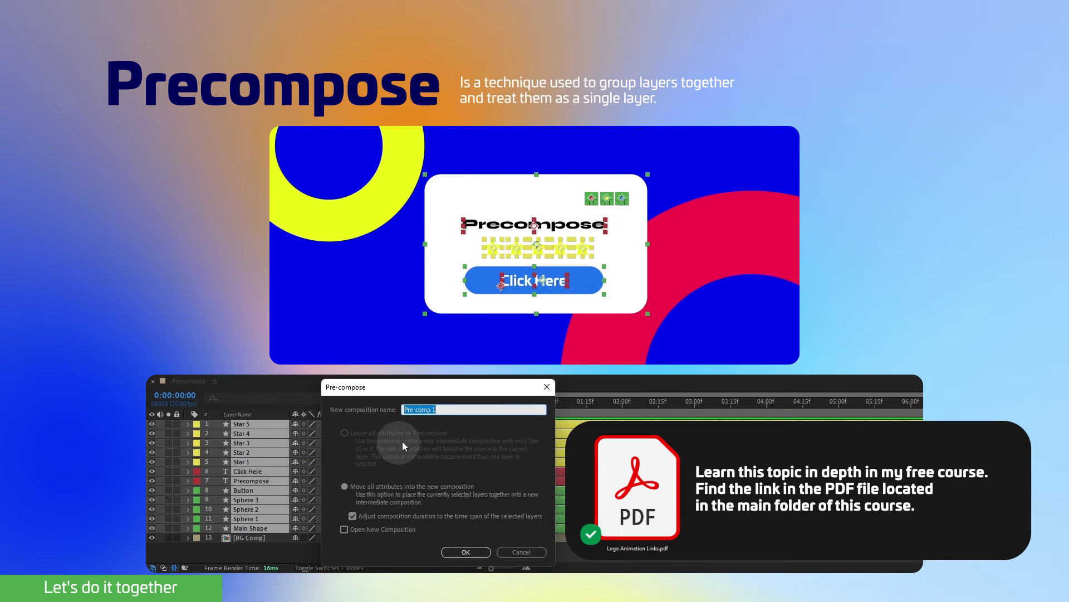
text(Button Comp)
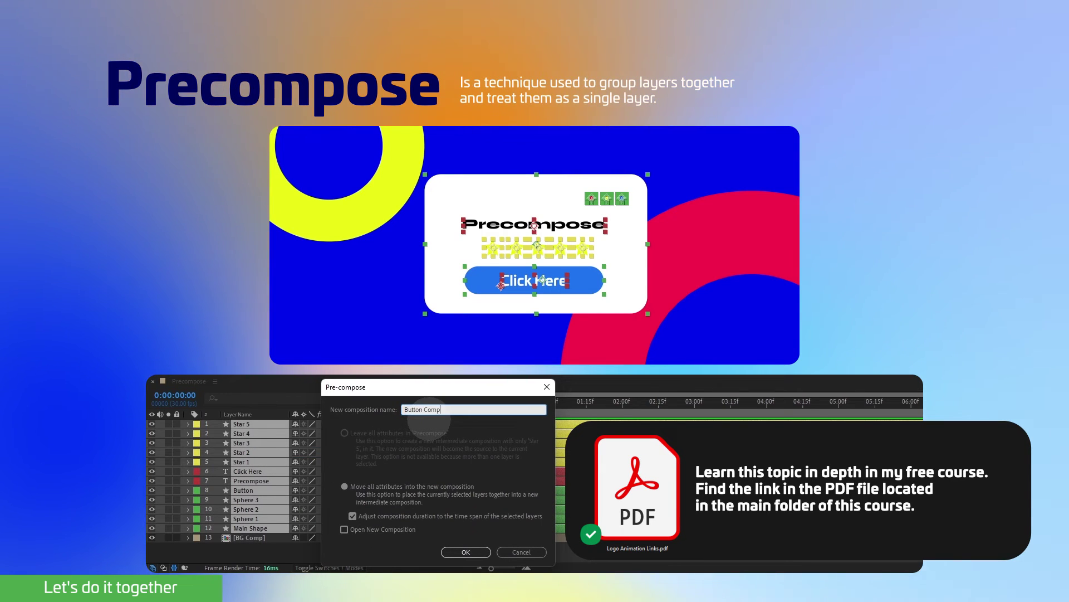
click(450, 550)
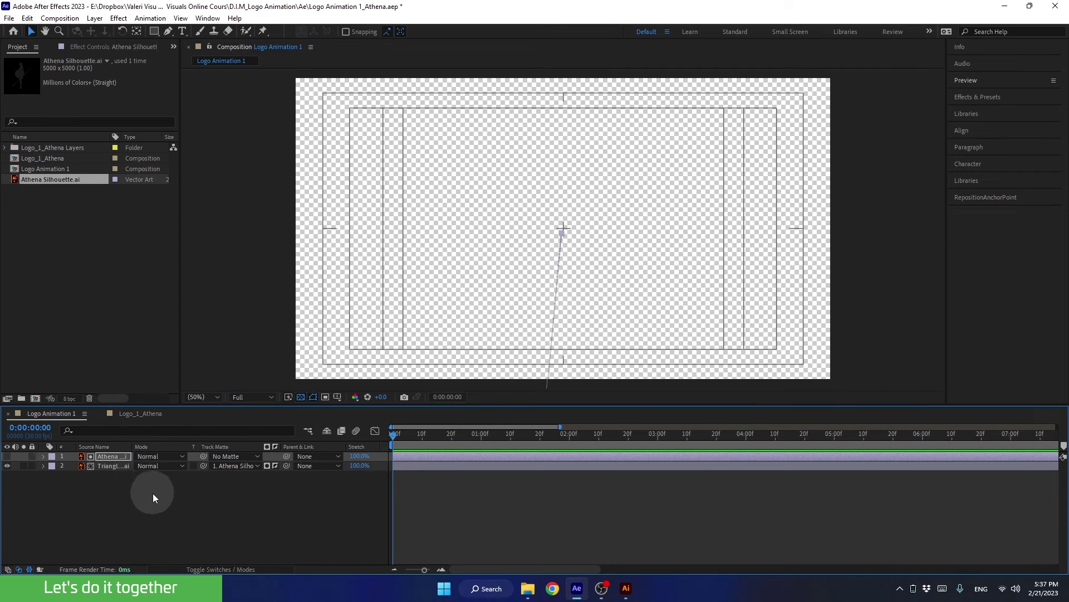
Step: In Logo Animation 1, pre-compose the Athena silhouette and triangle layers as "Icon Animation", moving all attributes into the new composition
drag(135, 510, 86, 448)
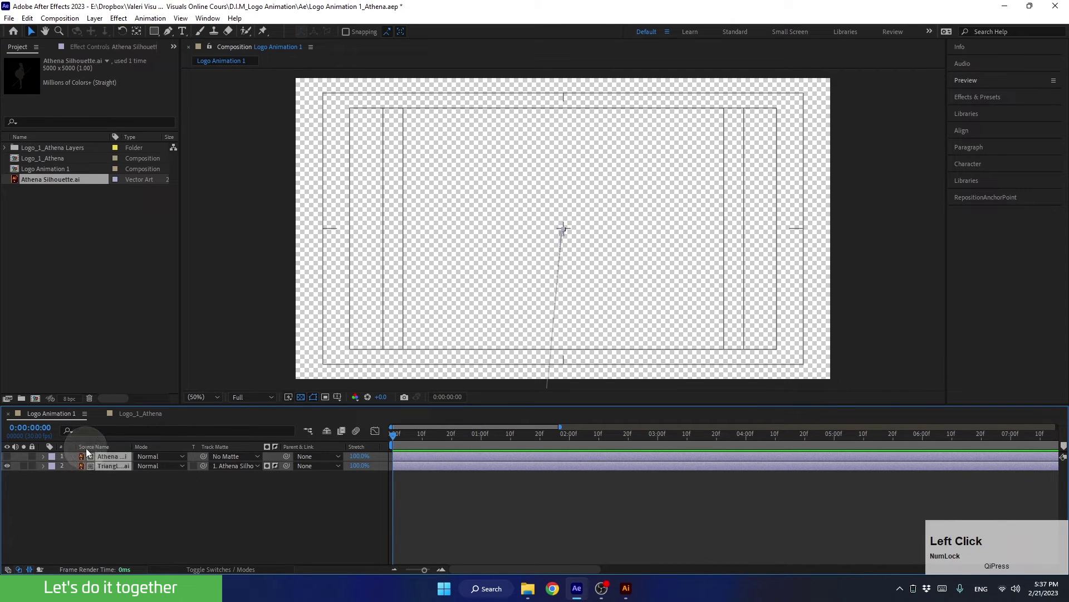
right_click(108, 466)
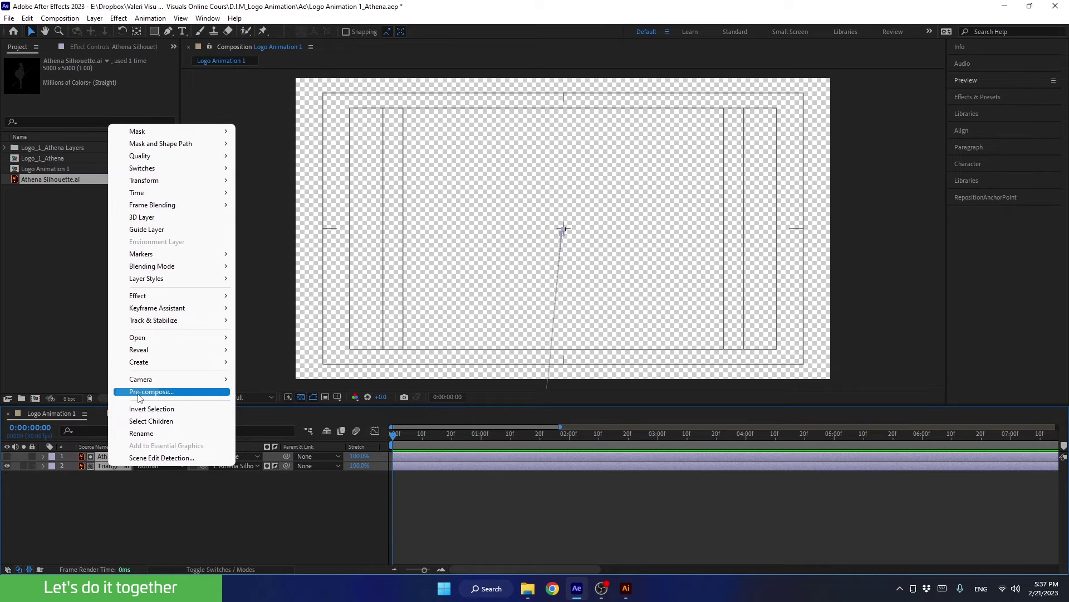
click(117, 478)
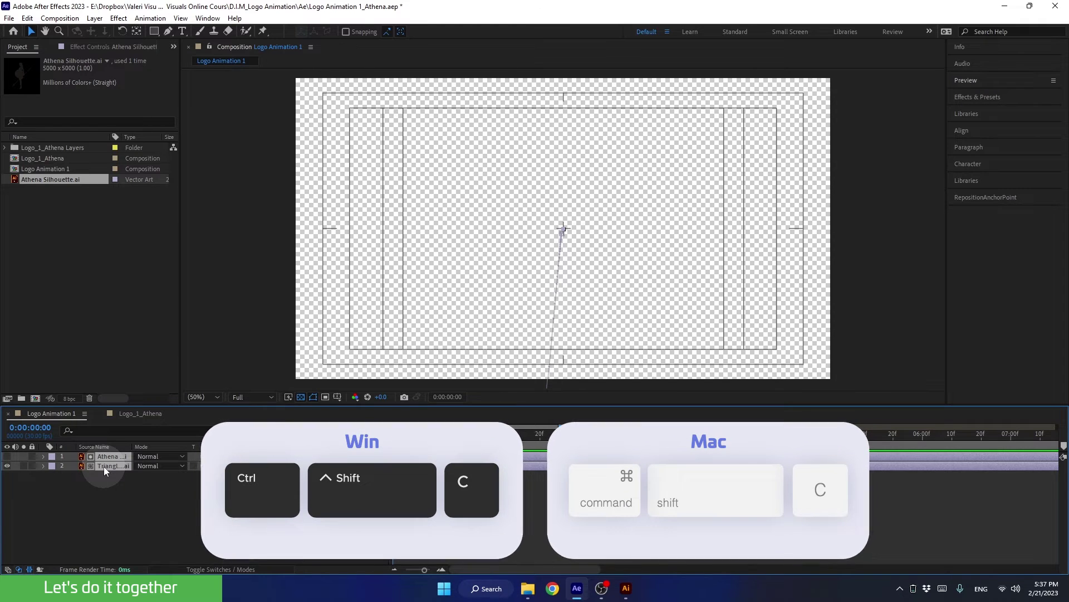
key(ctrl+shift+c)
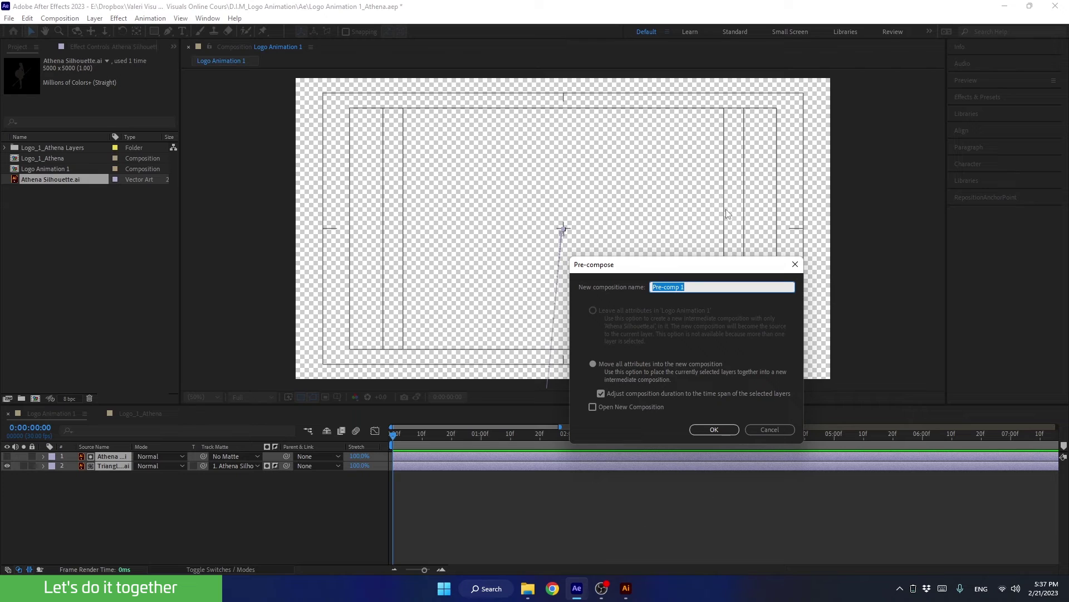
drag(683, 259, 587, 166)
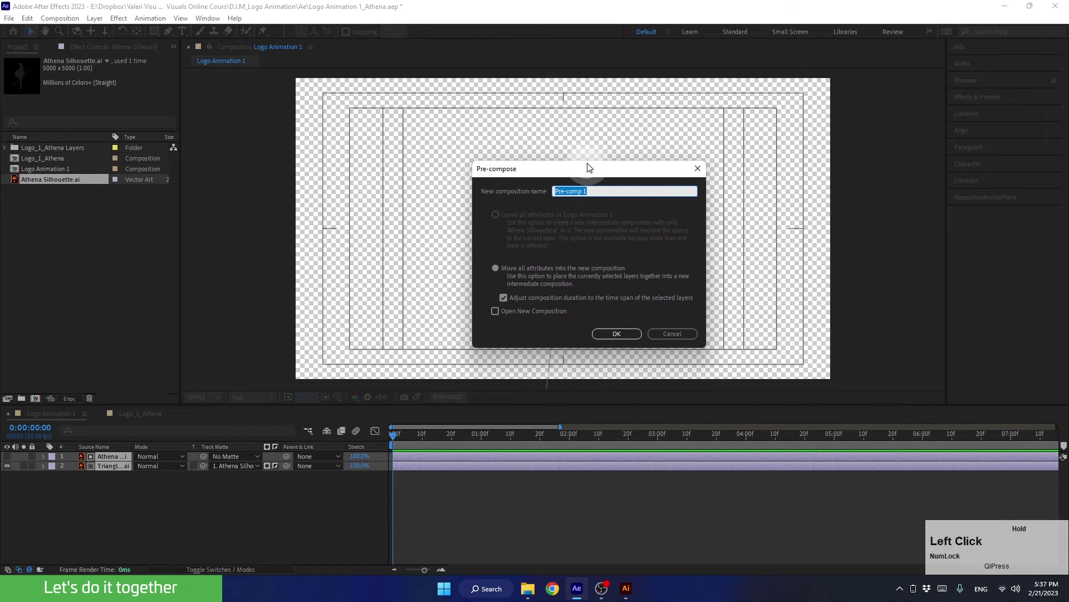
text(Icon)
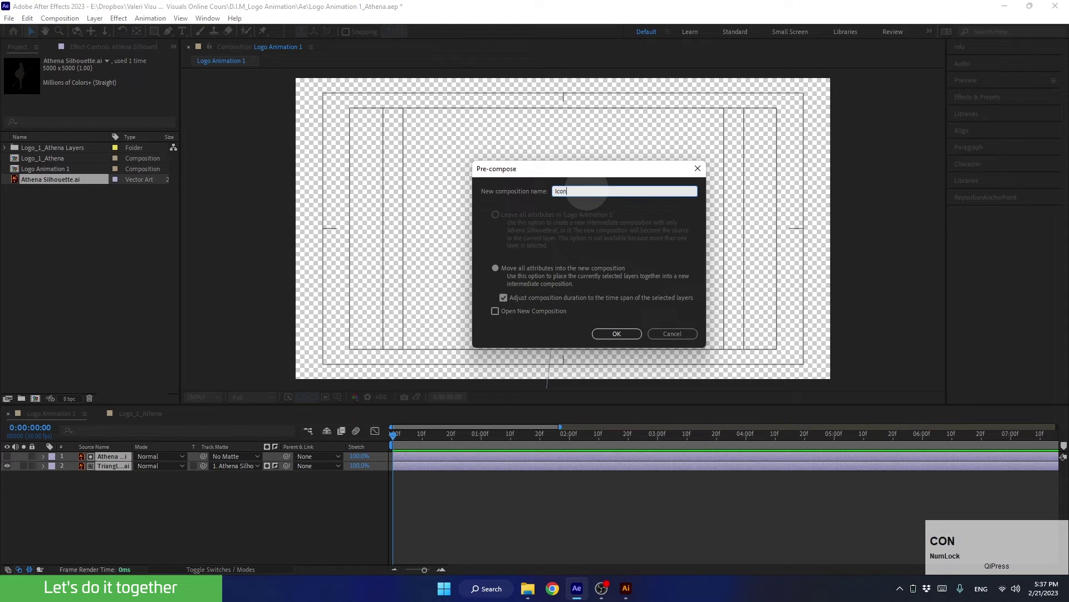
text( Animation)
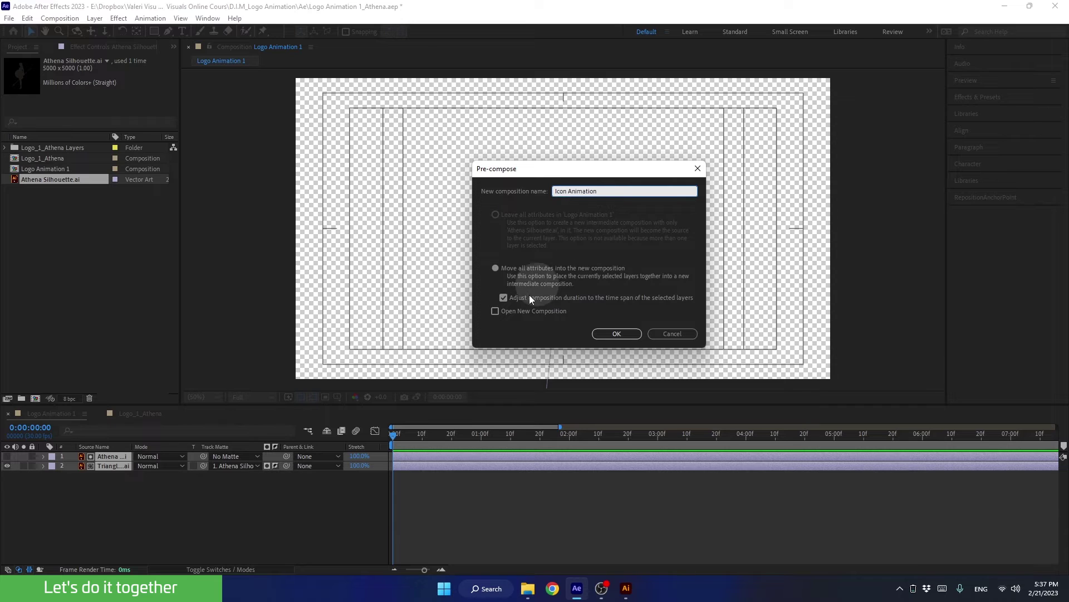
click(606, 334)
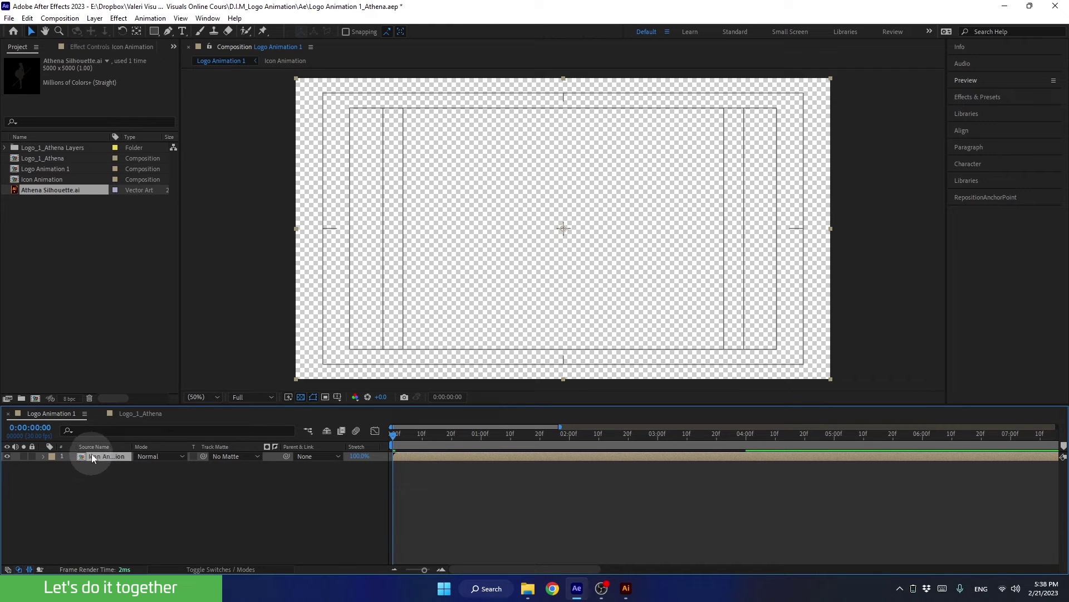
Step: Open the Icon Animation pre-composition to examine the layers inside it, and return to Logo Animation 1
click(41, 180)
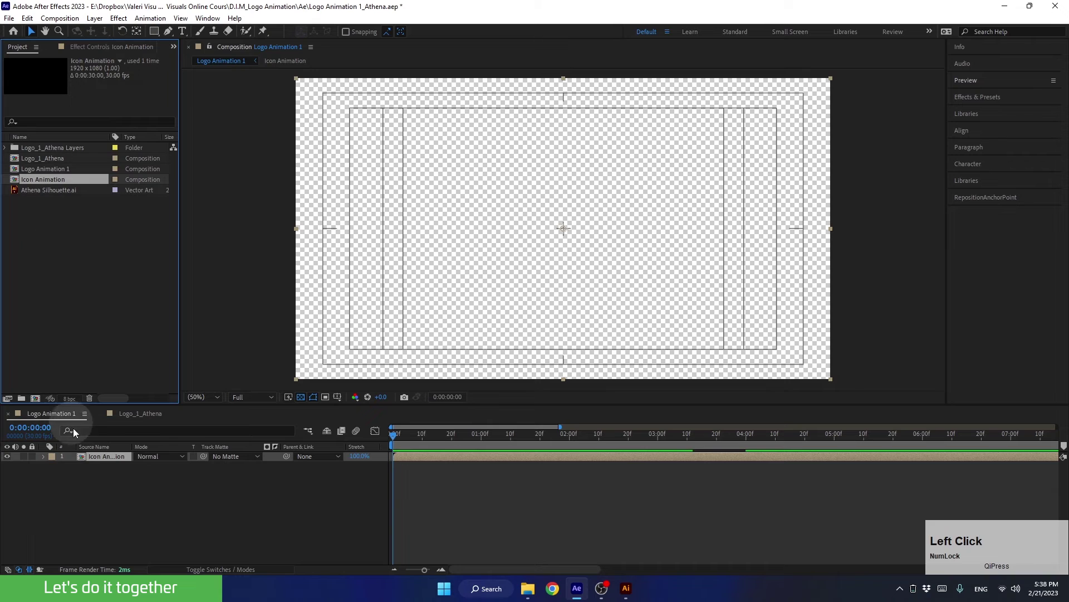
click(97, 457)
double_click(95, 456)
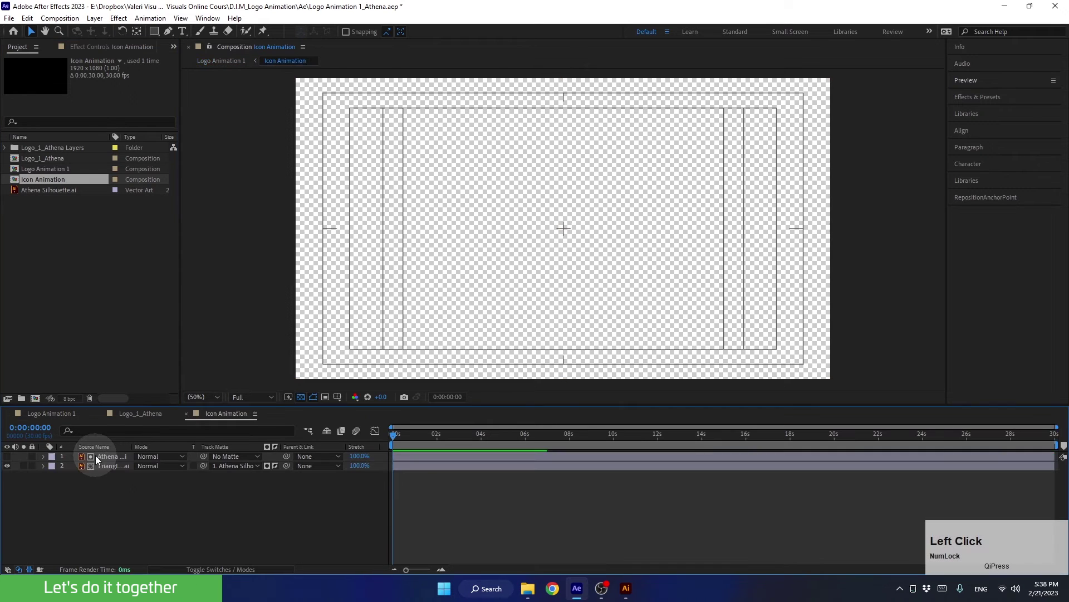
drag(405, 435, 380, 449)
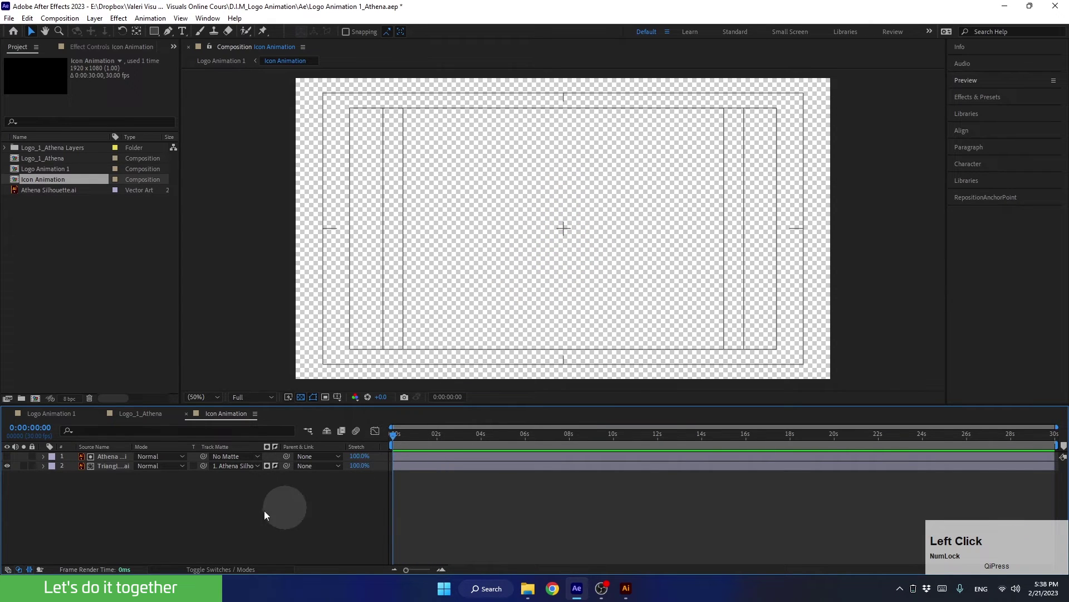
click(42, 413)
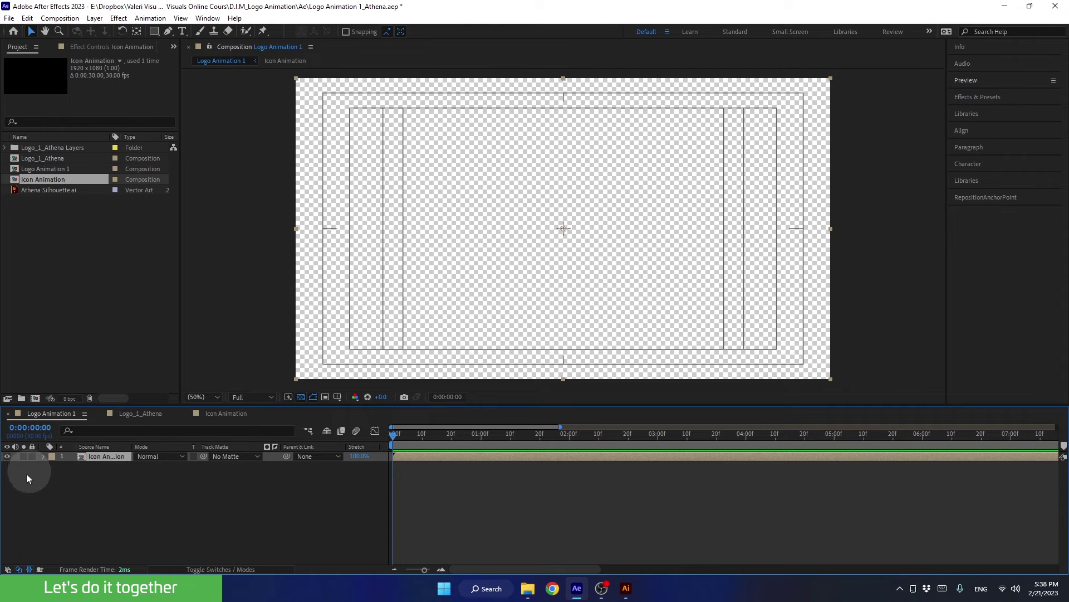
Step: Hide the Icon Animation layer, and copy the A and Triangle layers from Logo_1_Athena into Logo Animation 1
click(7, 457)
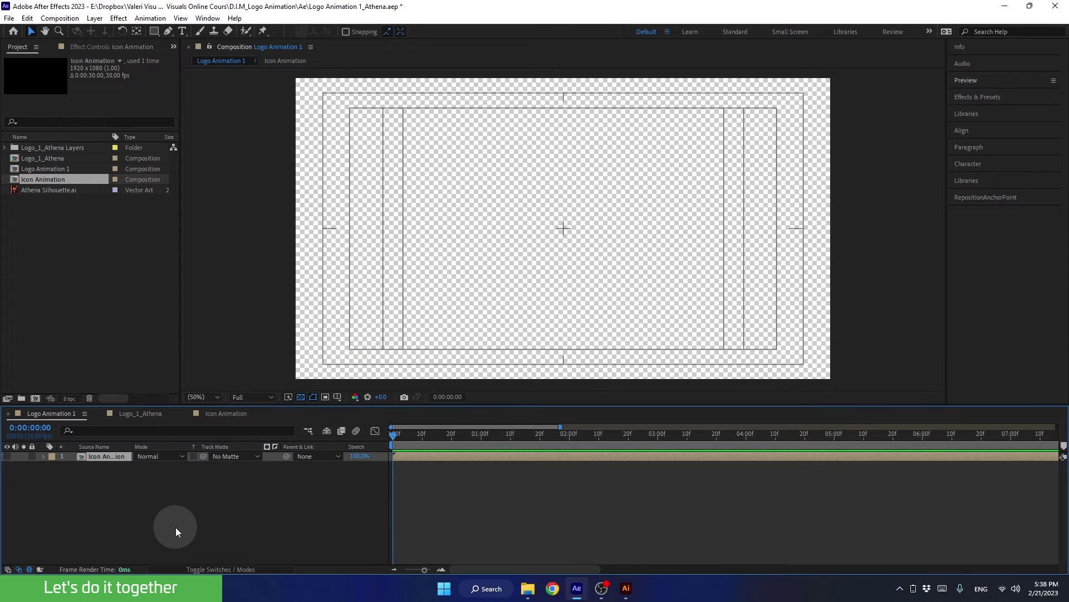
click(139, 414)
click(99, 504)
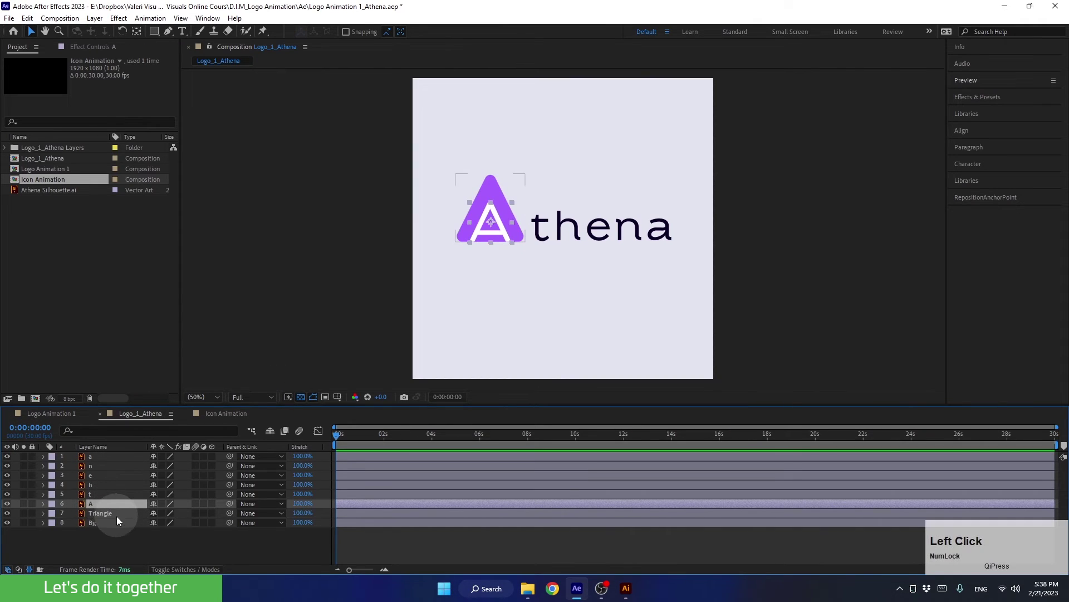
shift+click(96, 513)
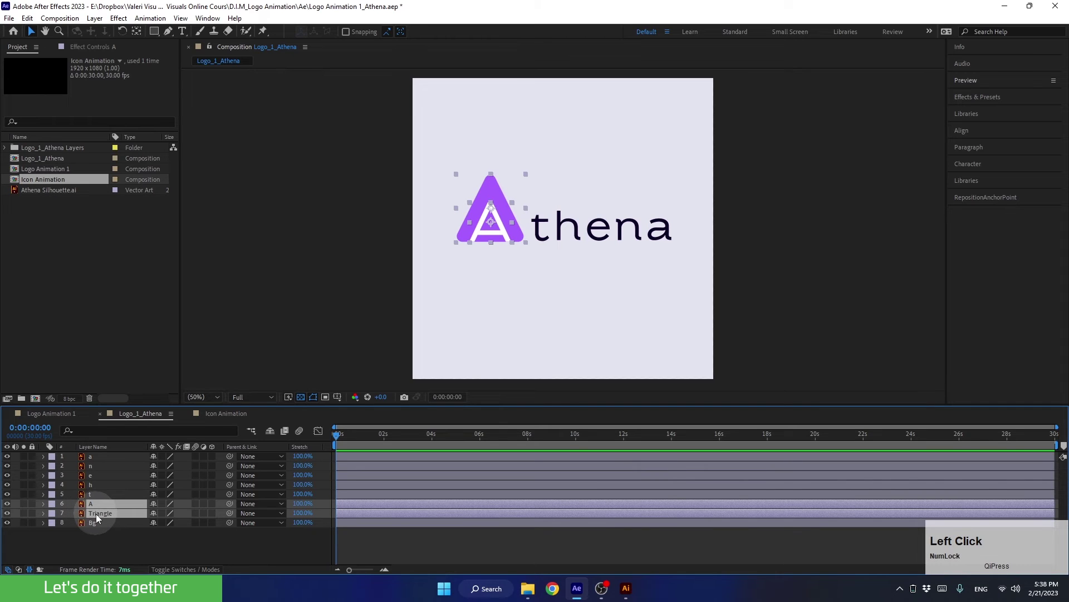
key(ctrl+c)
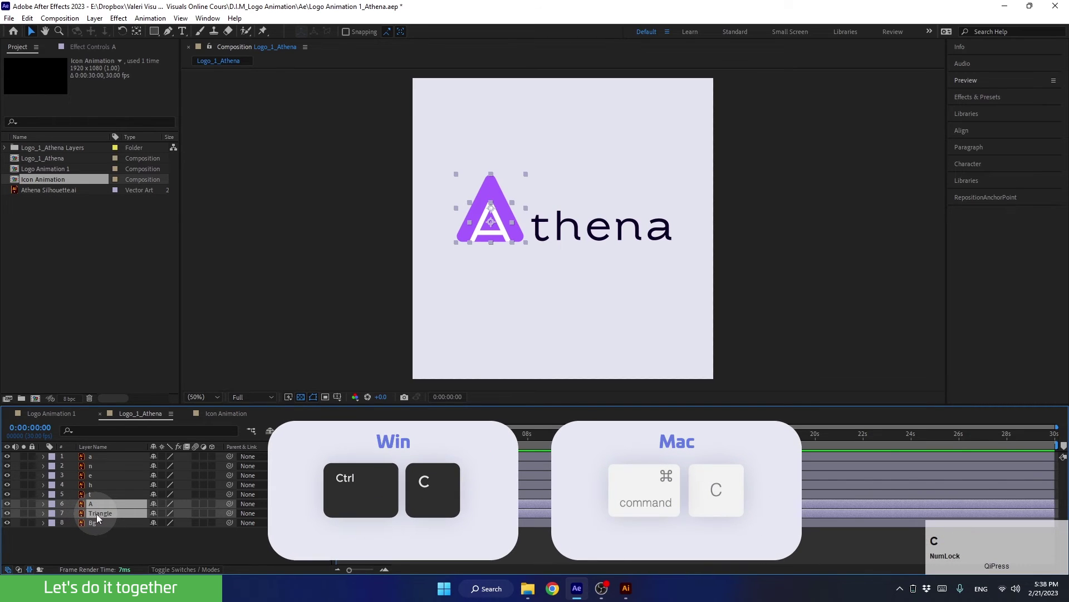
click(51, 414)
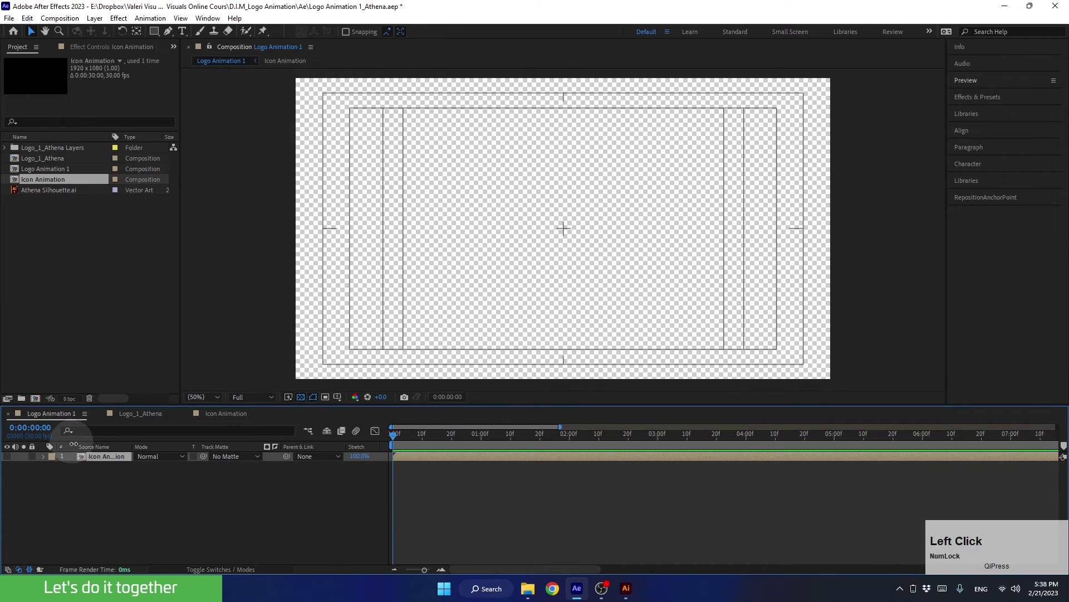
key(ctrl+v)
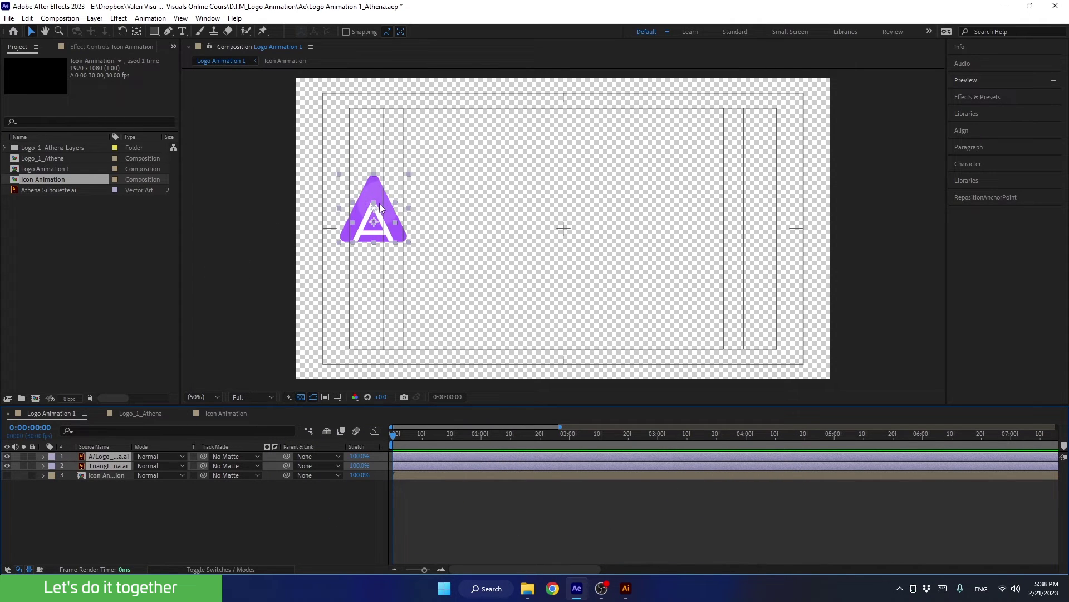
Step: Try placing the A layer beneath the Triangle layer, and restore it above the Triangle
click(119, 497)
drag(106, 457, 105, 466)
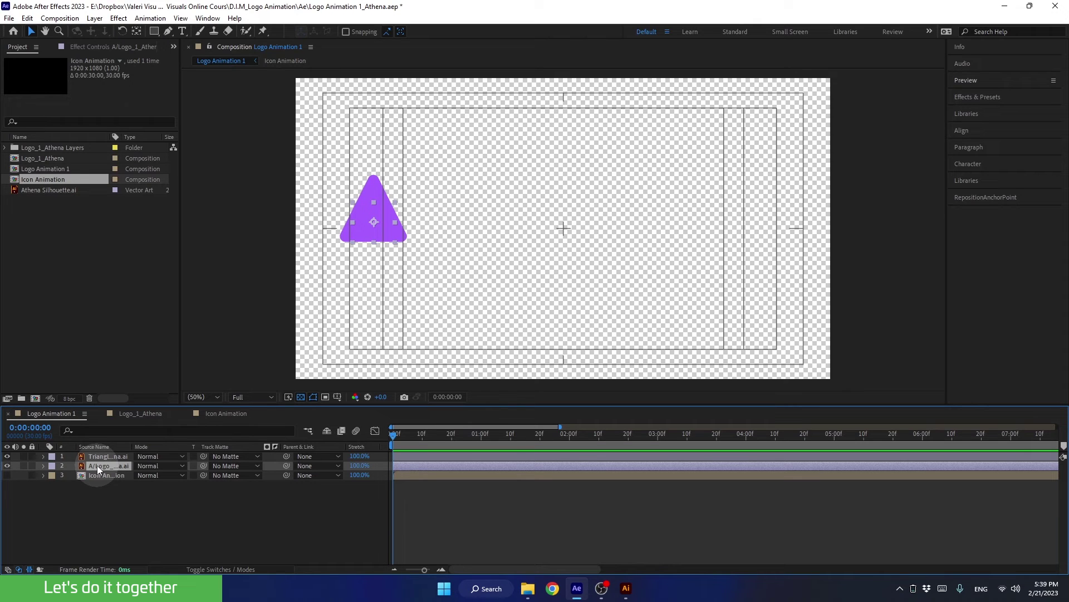
drag(98, 469, 95, 458)
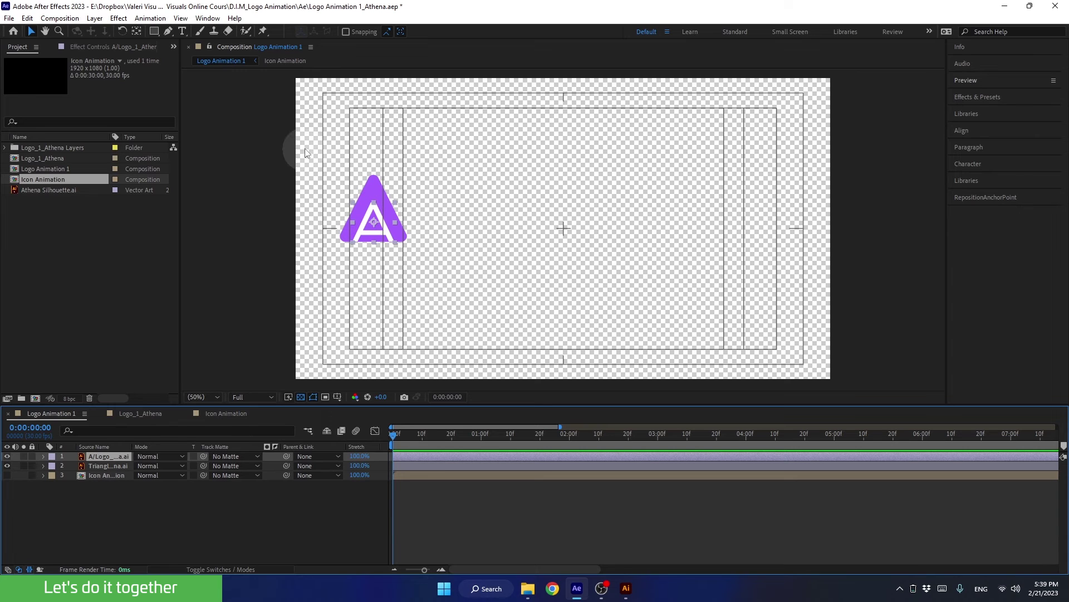
Step: Center the A and Triangle layers in the composition and scale both to 200%
drag(305, 149, 442, 264)
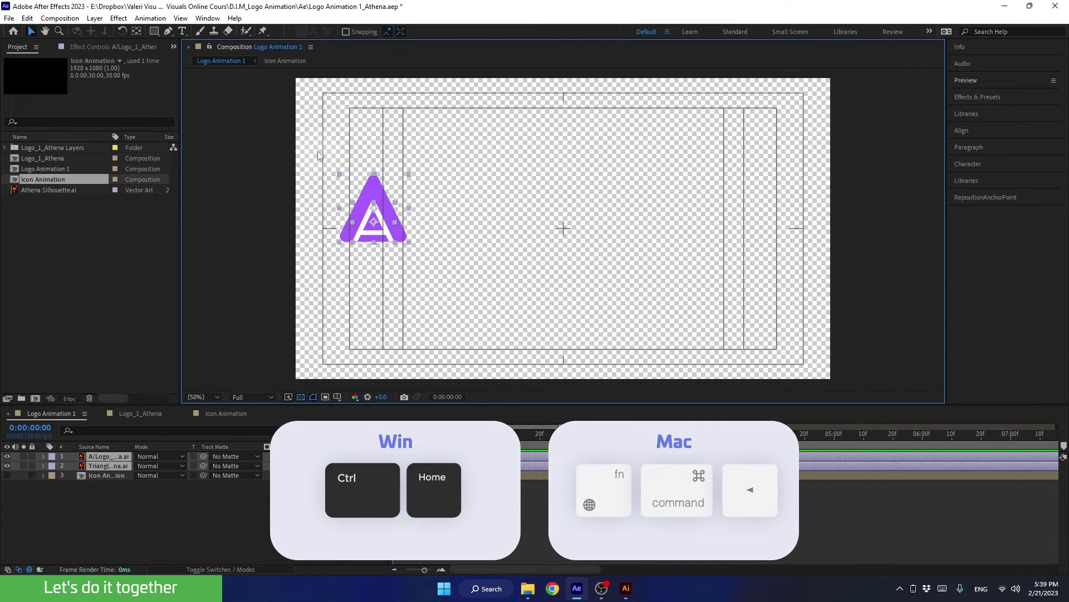
key(ctrl+Home)
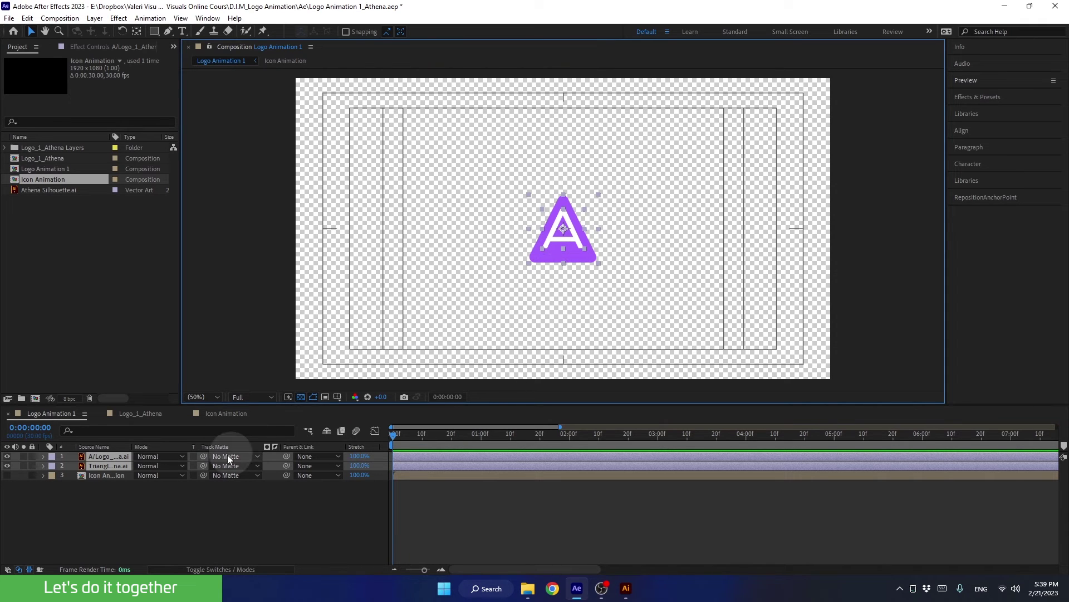
key(s)
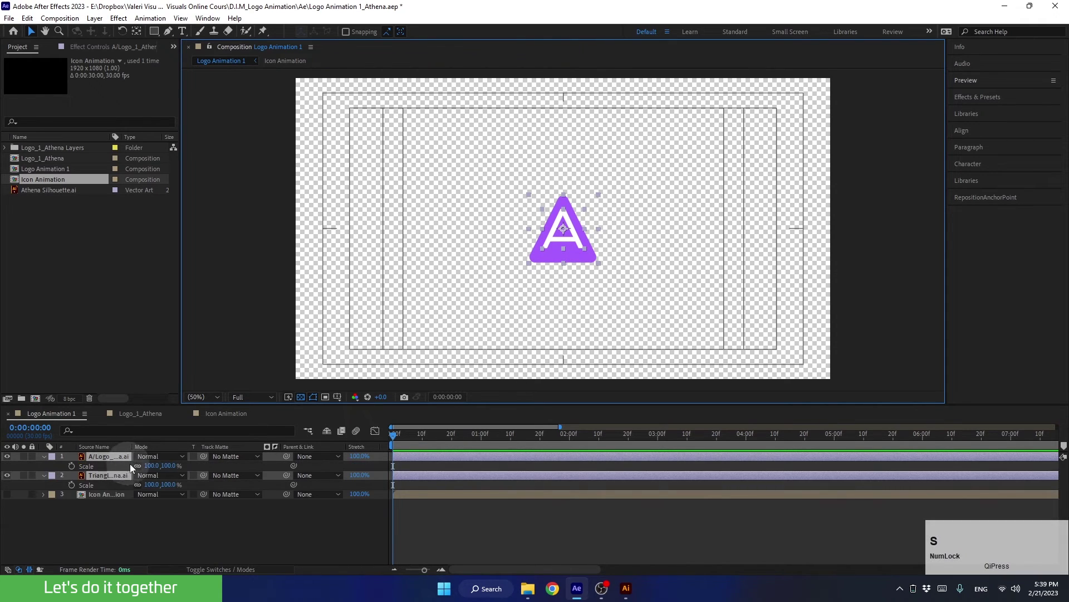
click(152, 466)
text(200)
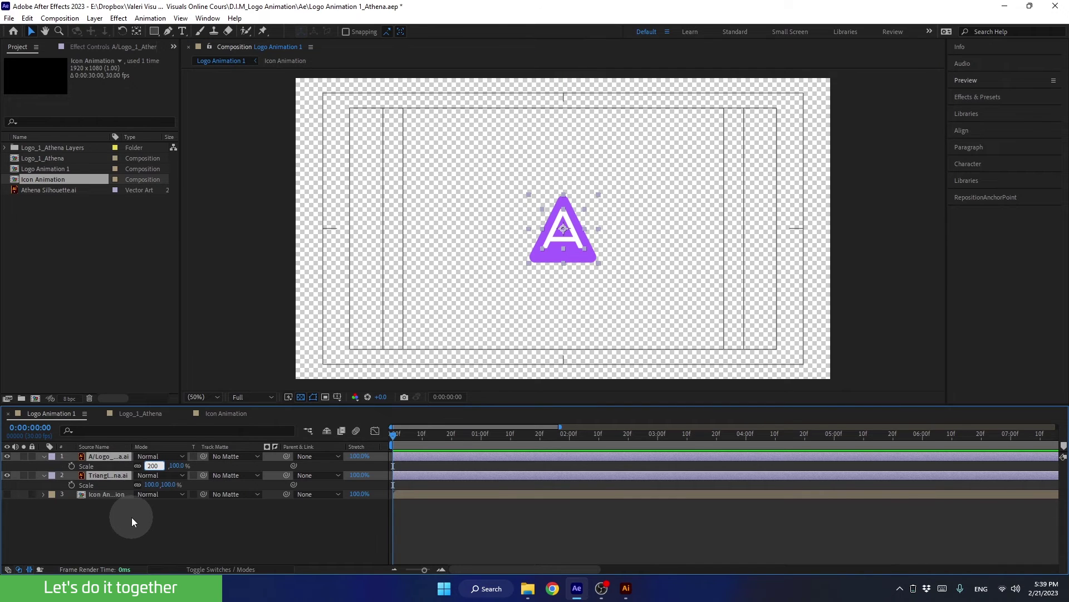
key(Return)
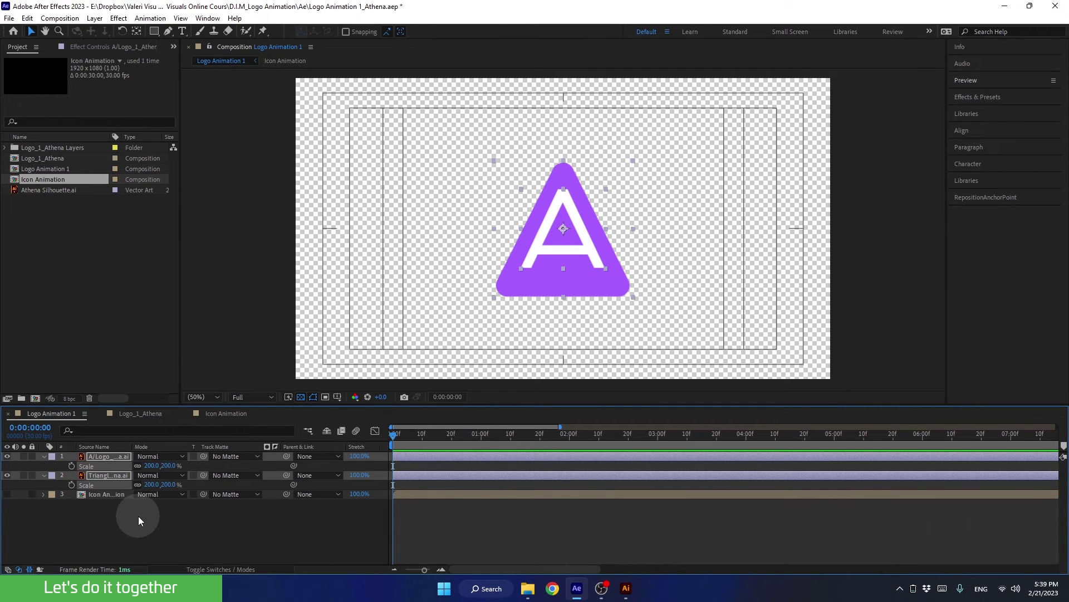
Step: Turn on Continuously Rasterize for the A and Triangle layers, and turn off the transparency grid
click(201, 567)
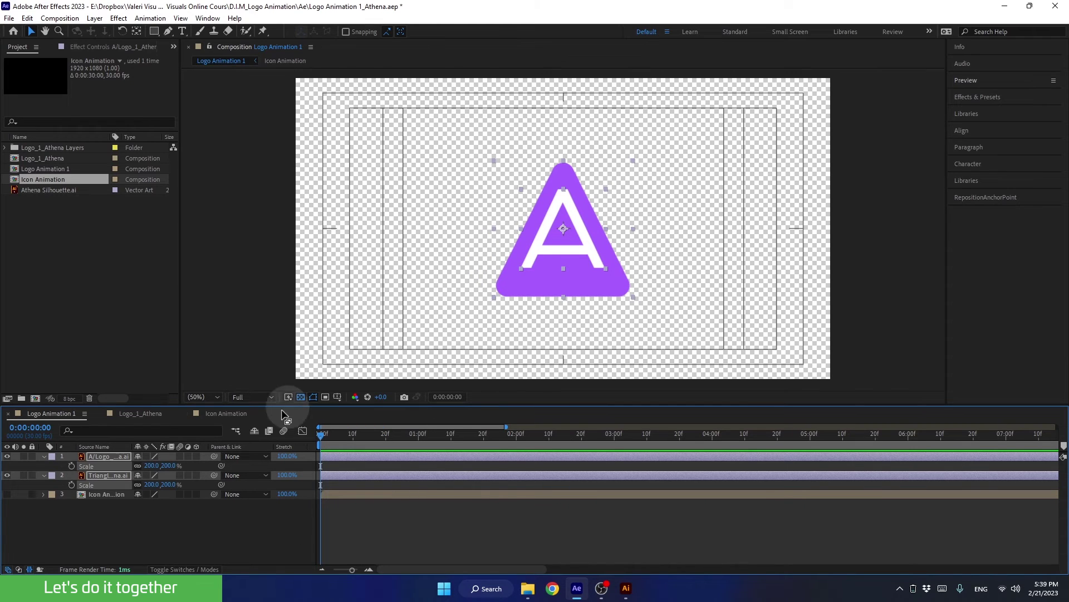
click(146, 457)
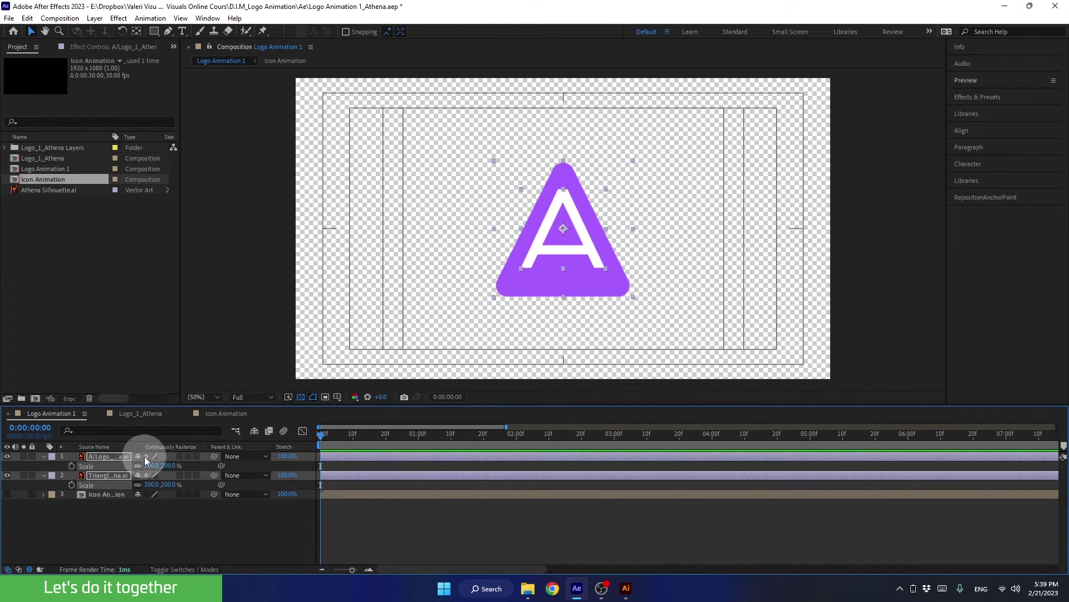
click(146, 475)
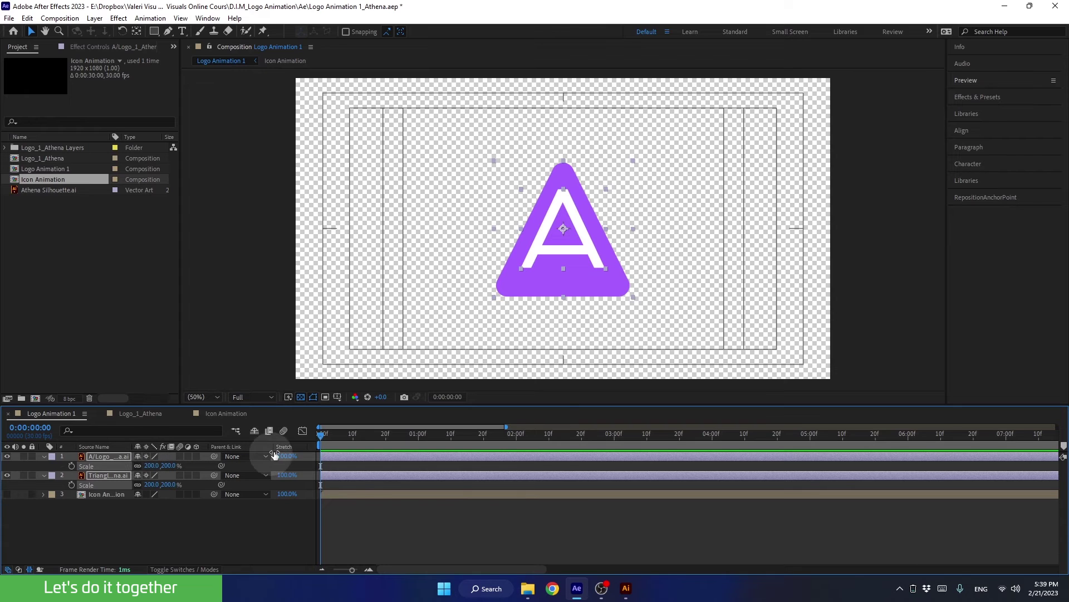
click(300, 396)
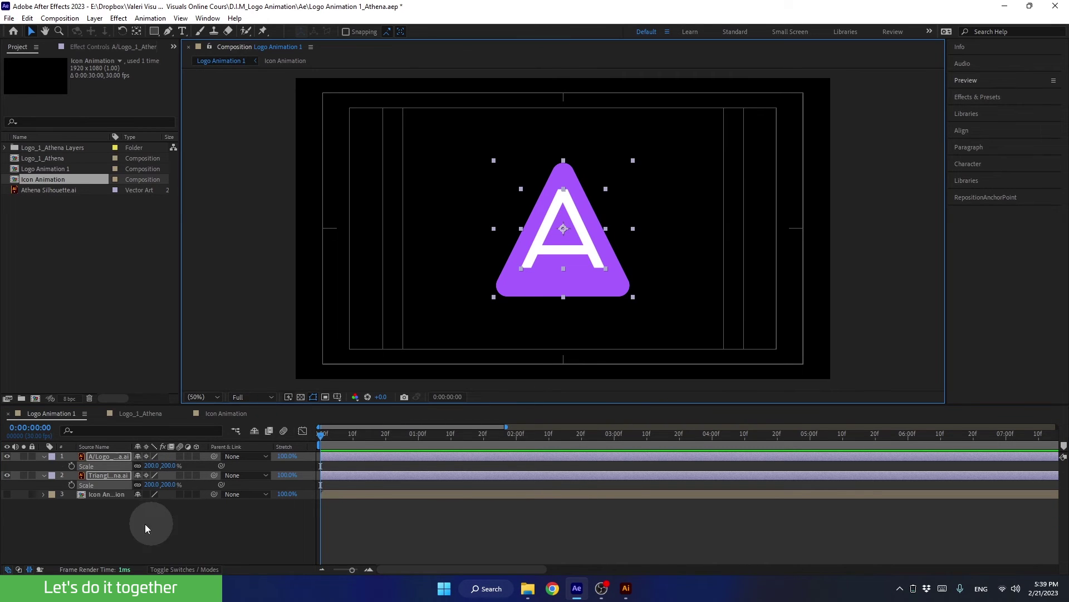
click(44, 456)
click(82, 489)
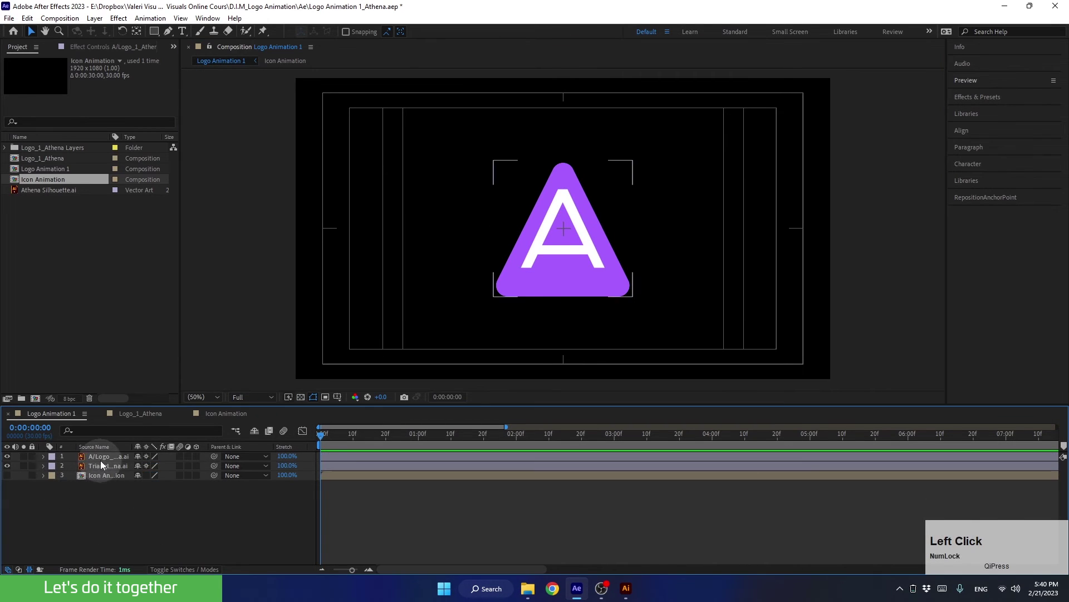
Step: Move the A layer straight down until its feet sit on the triangle's bottom edge
click(103, 456)
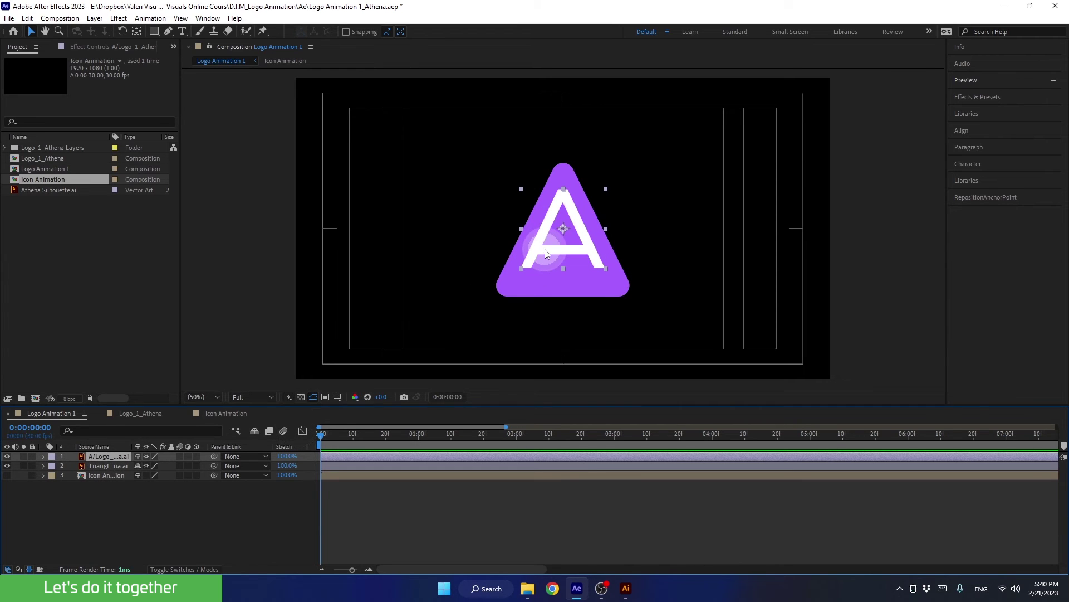
drag(544, 249, 550, 281)
key(Down)
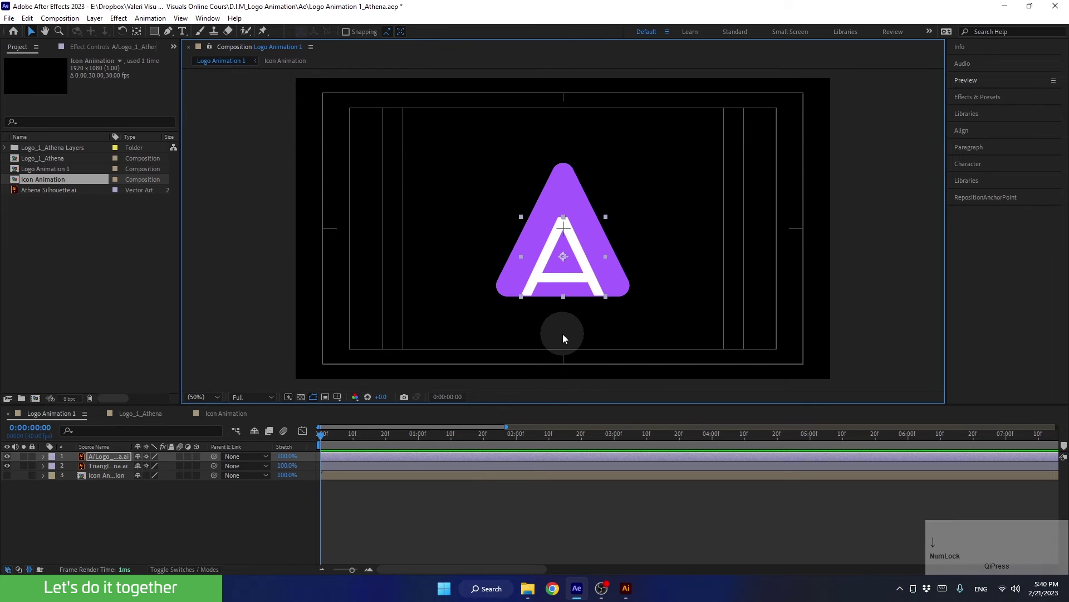
key(Down)
key(Down)
key(Down)
key(Down)
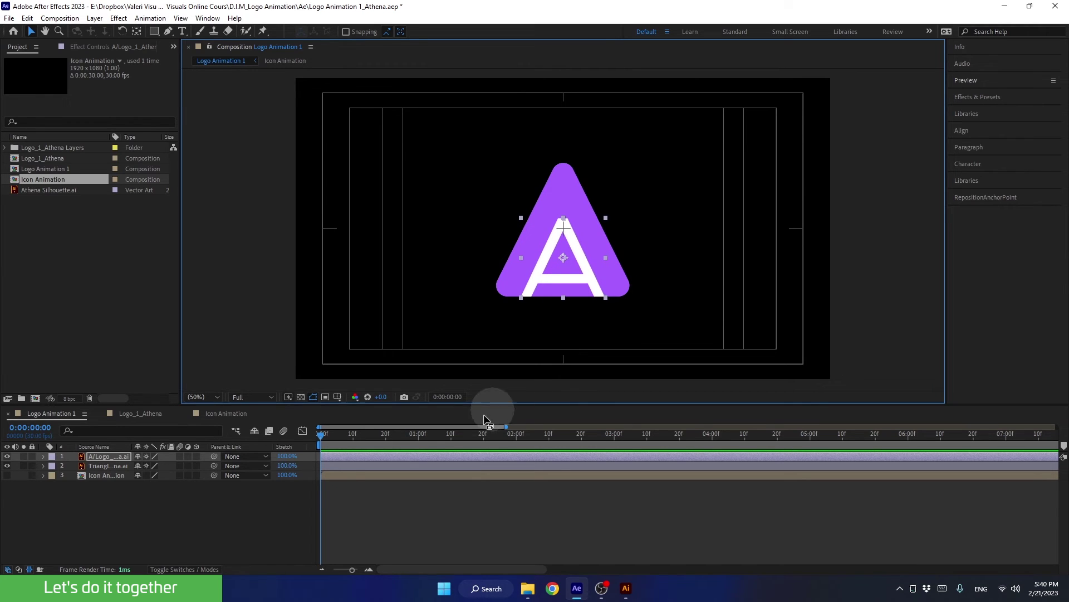
Step: Set the A layer as an inverted track matte for the Triangle layer, and turn on the transparency grid
click(175, 568)
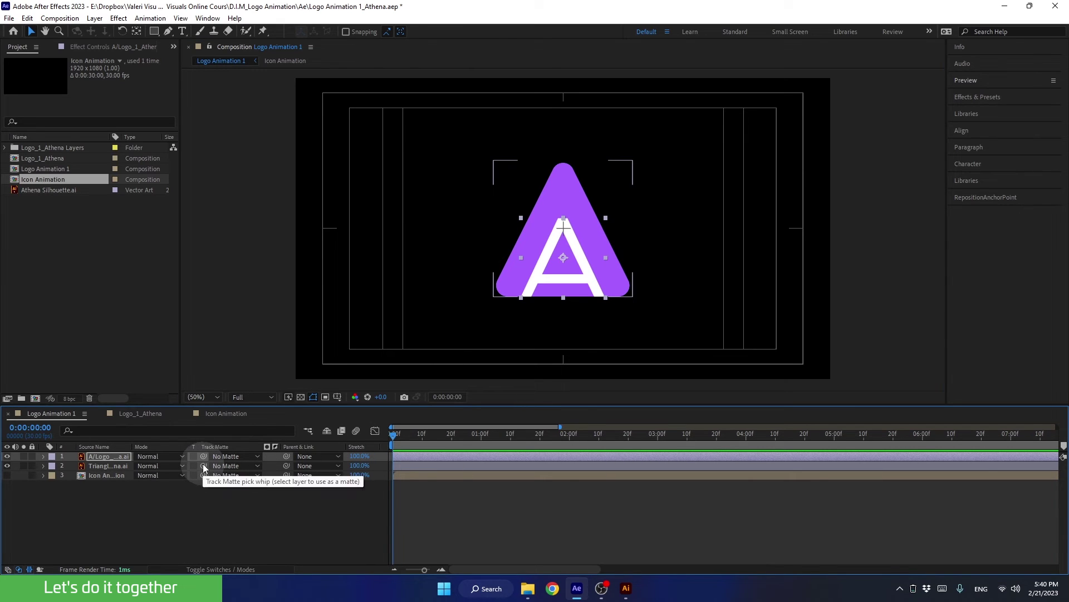
click(119, 466)
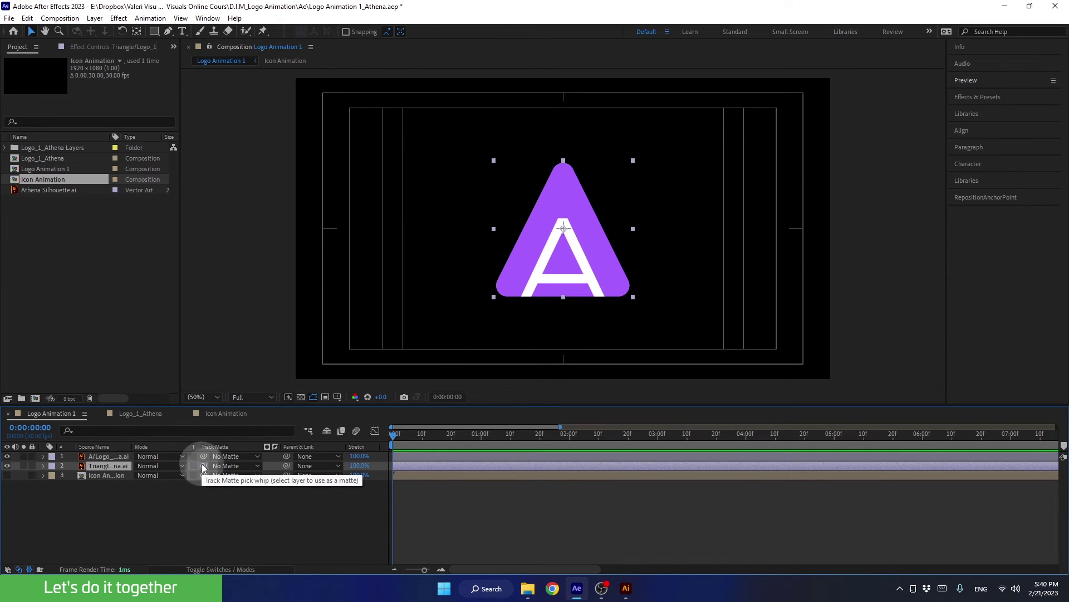
drag(202, 468, 100, 460)
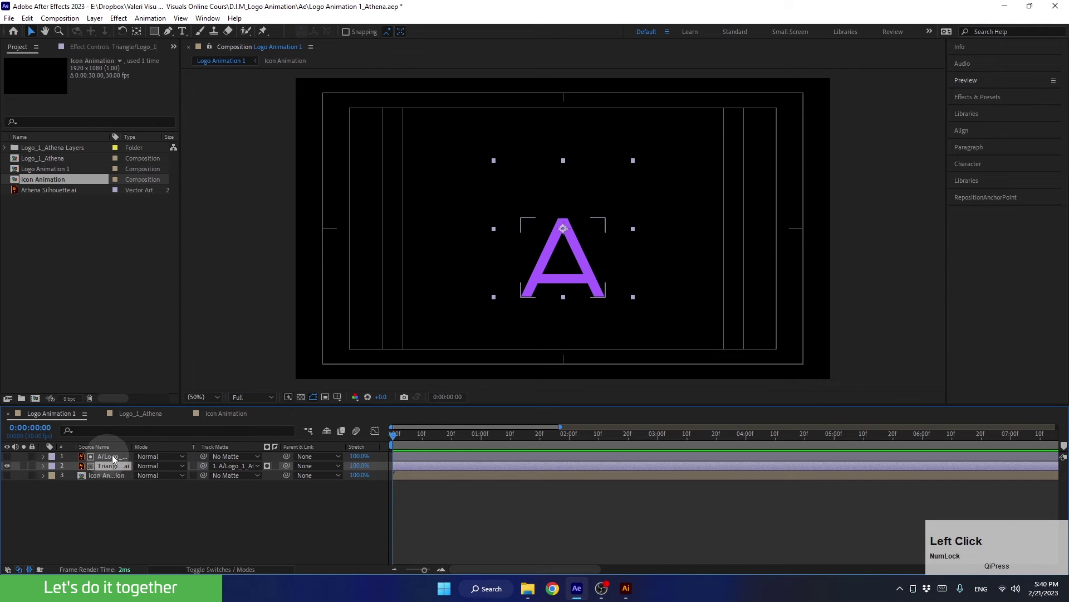
click(267, 466)
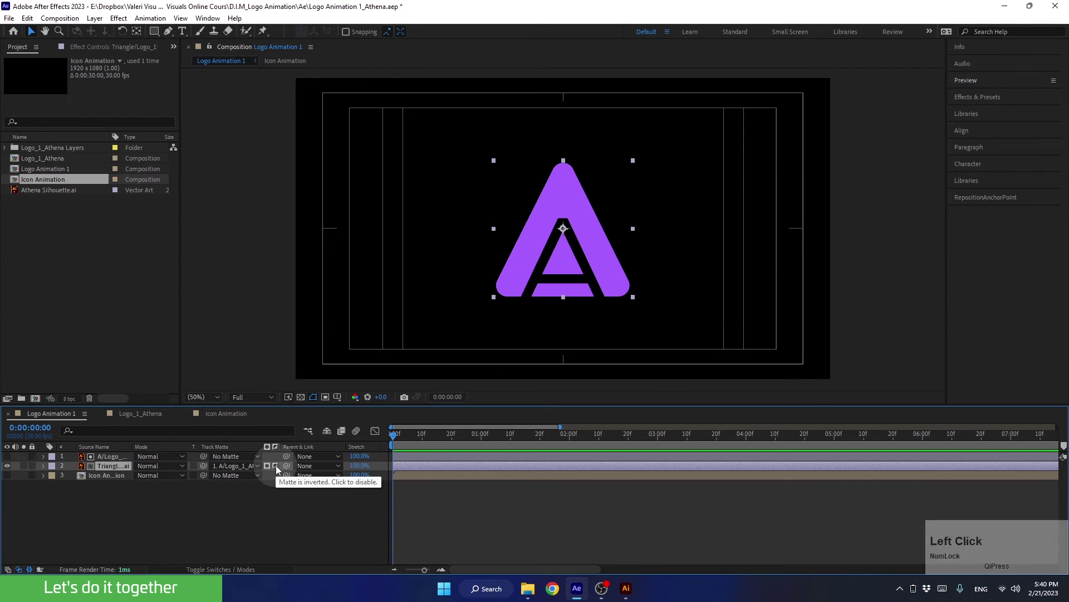
click(301, 397)
click(301, 397)
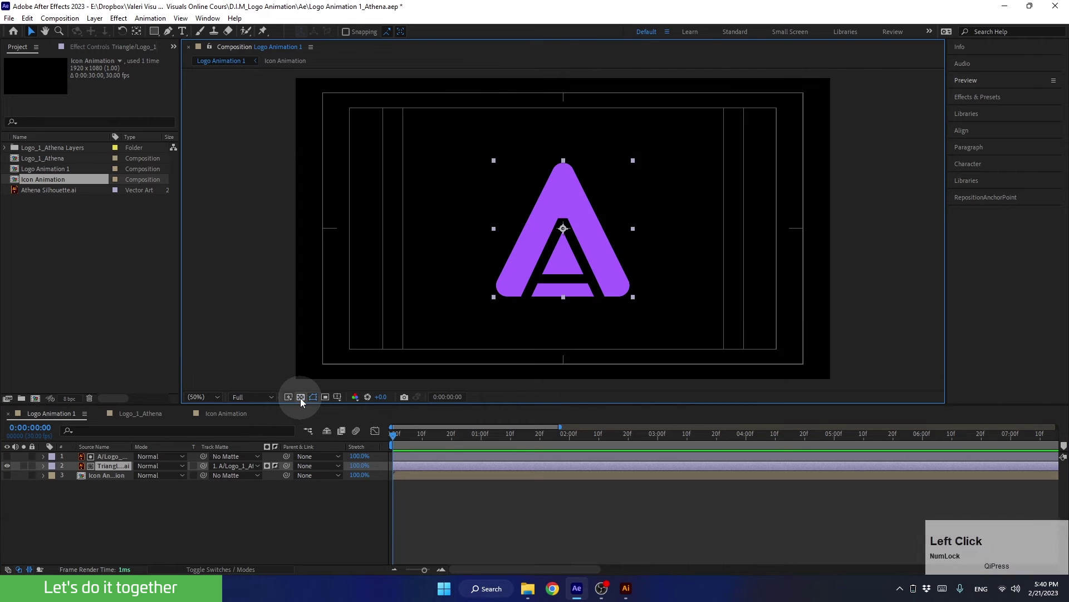
click(300, 398)
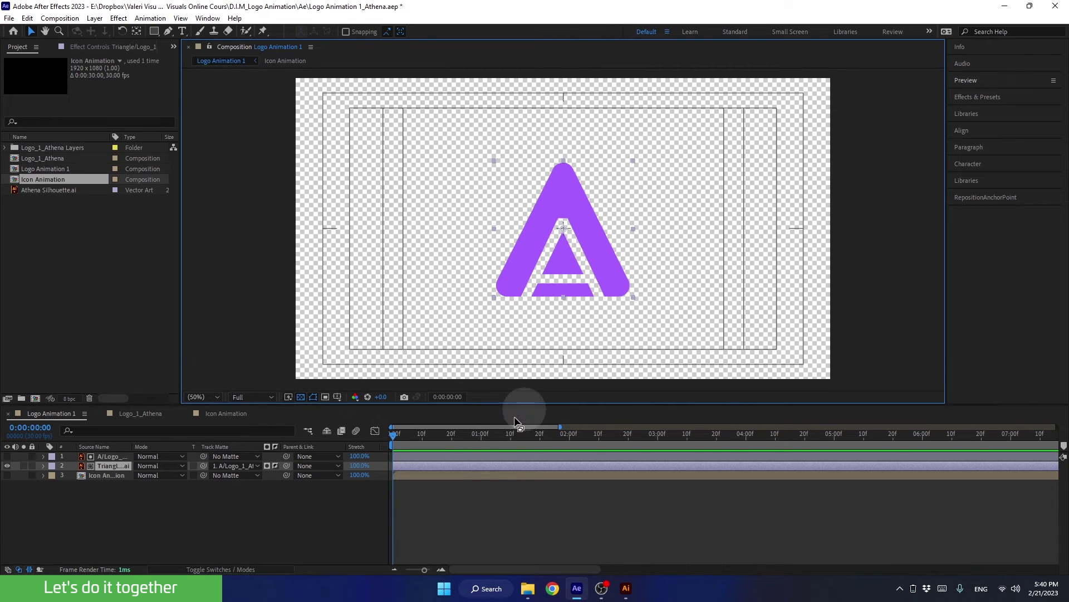
Step: Keyframe the A layer's Scale at 2 seconds, and set it to 500% at the first frame
click(107, 456)
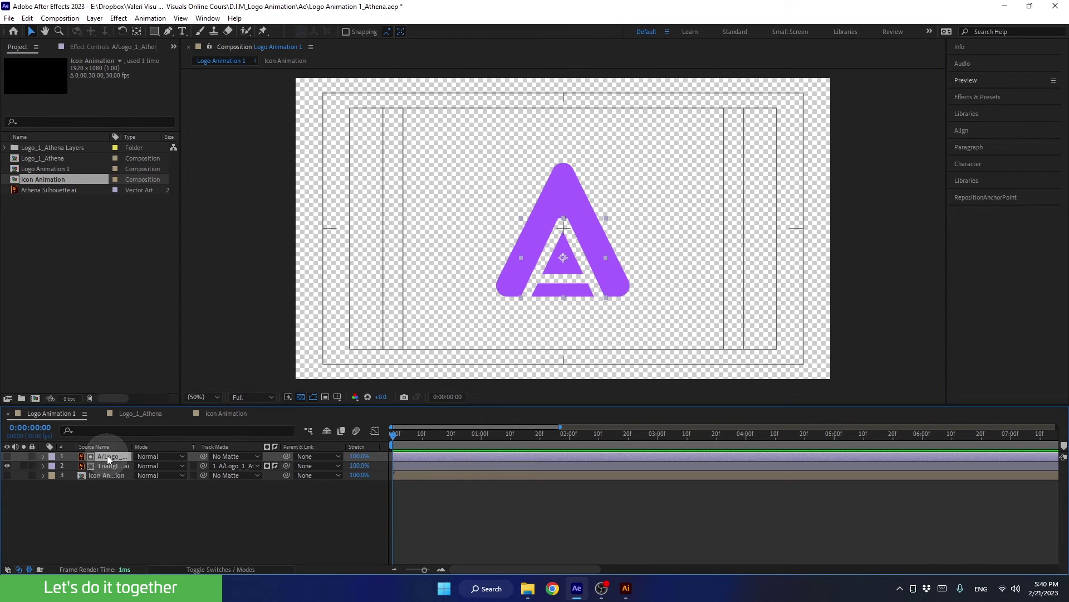
key(s)
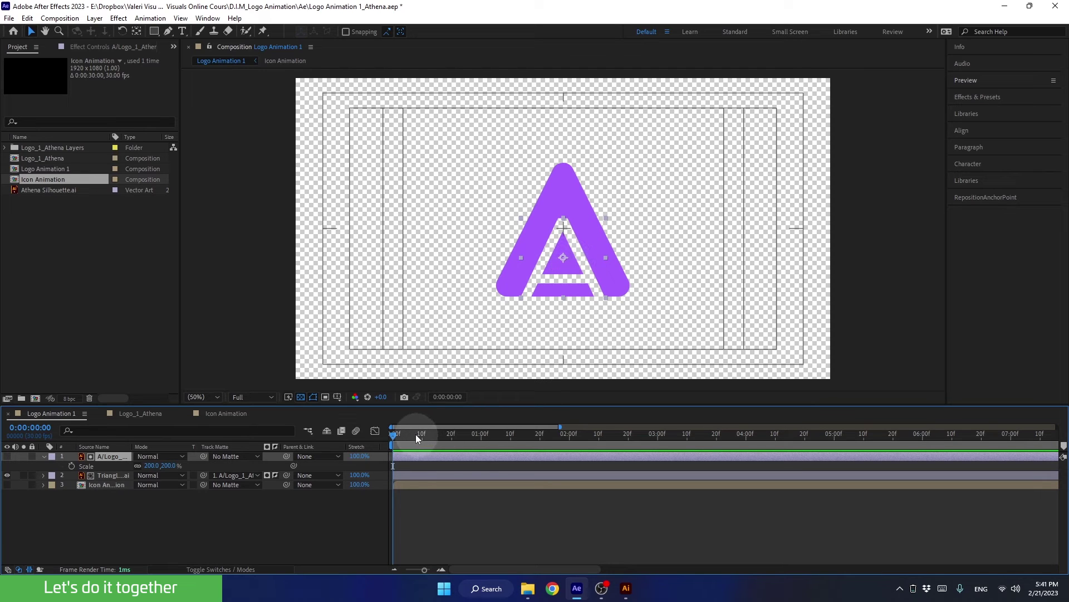
drag(410, 433, 569, 440)
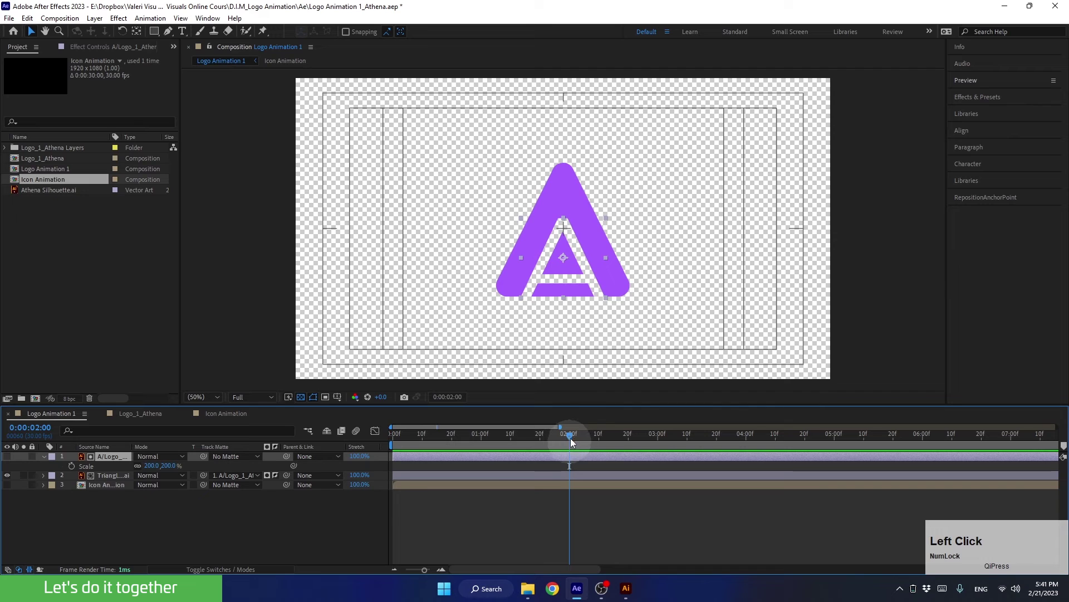
click(72, 466)
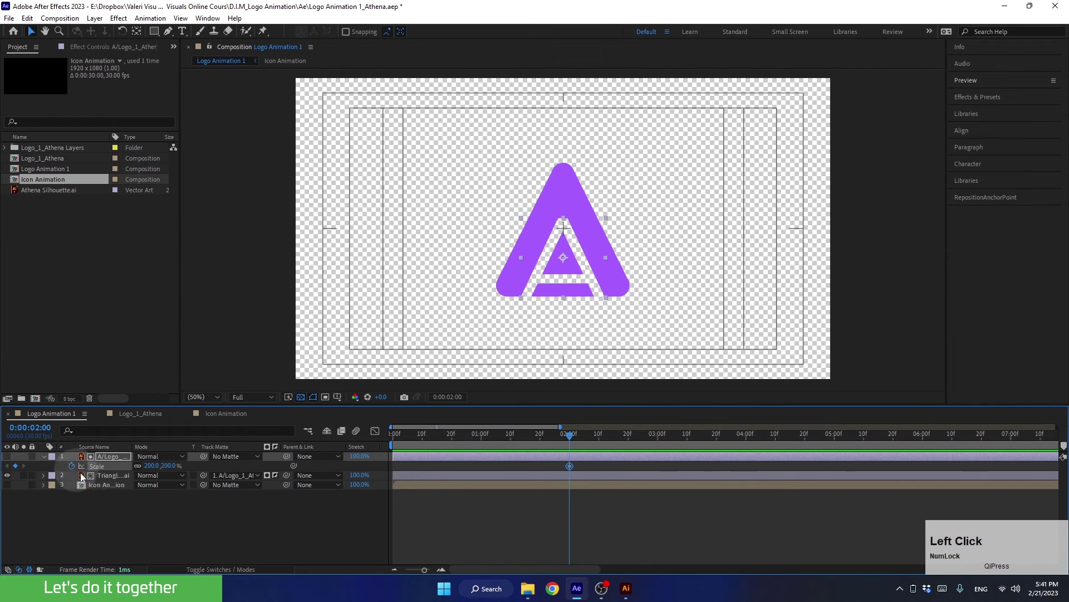
drag(556, 432, 435, 446)
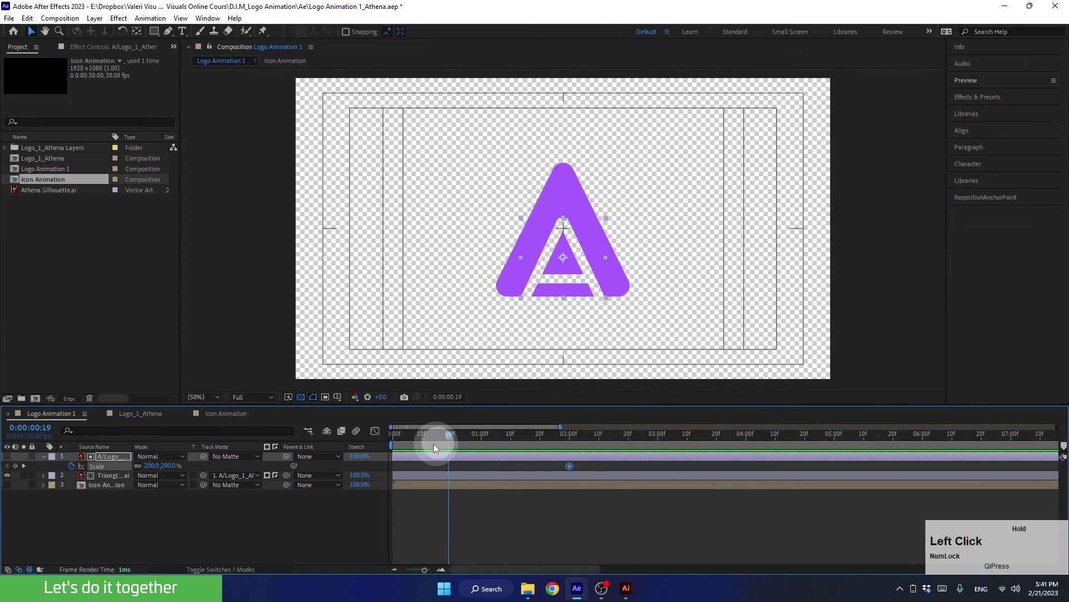
drag(149, 466, 336, 481)
text(500)
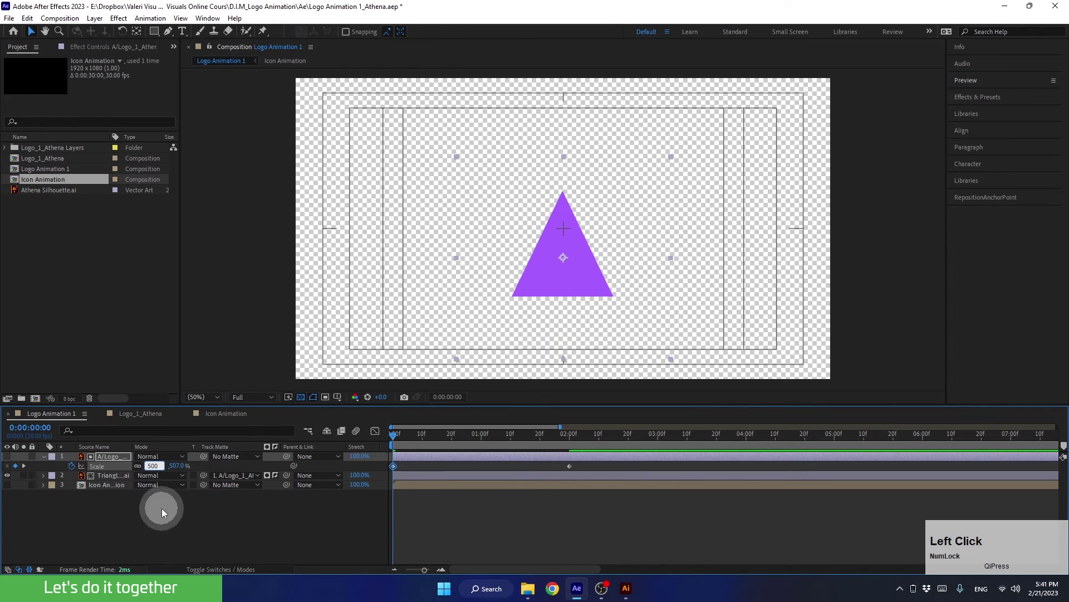
click(161, 508)
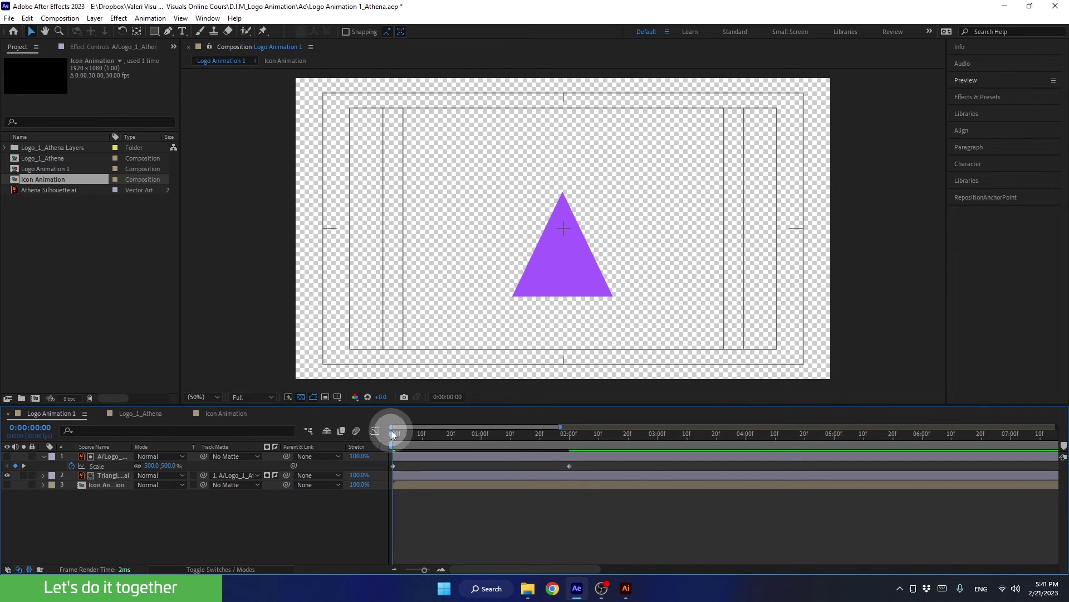
Step: Preview the A layer's scale animation from the first frame, and return to the start of the timeline
mouse_move(394, 434)
mouse_down()
mouse_move(423, 433)
mouse_move(393, 436)
mouse_up()
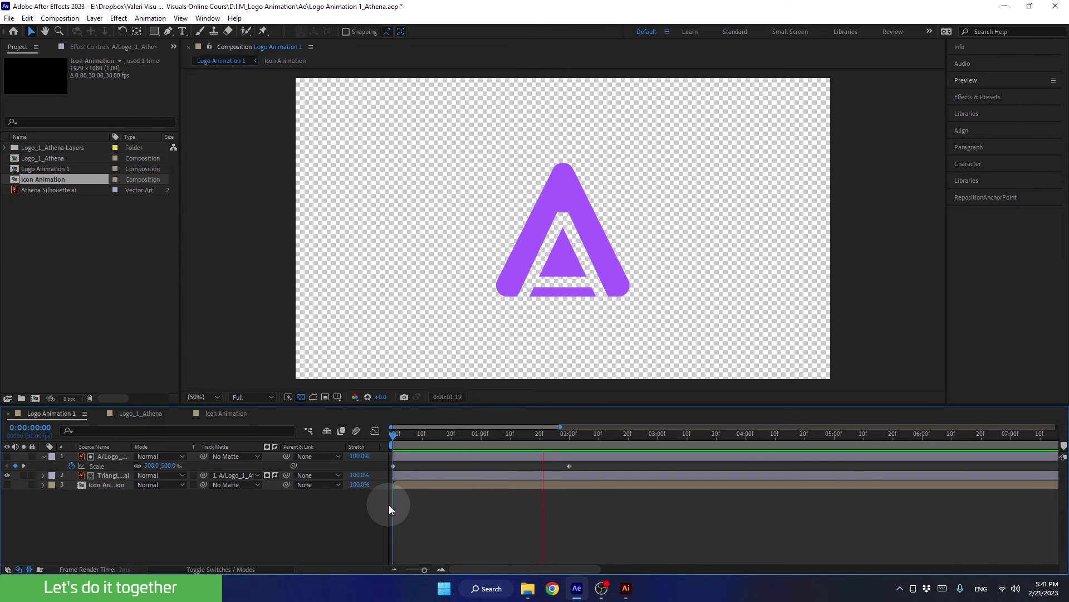
key(space)
drag(549, 435, 372, 447)
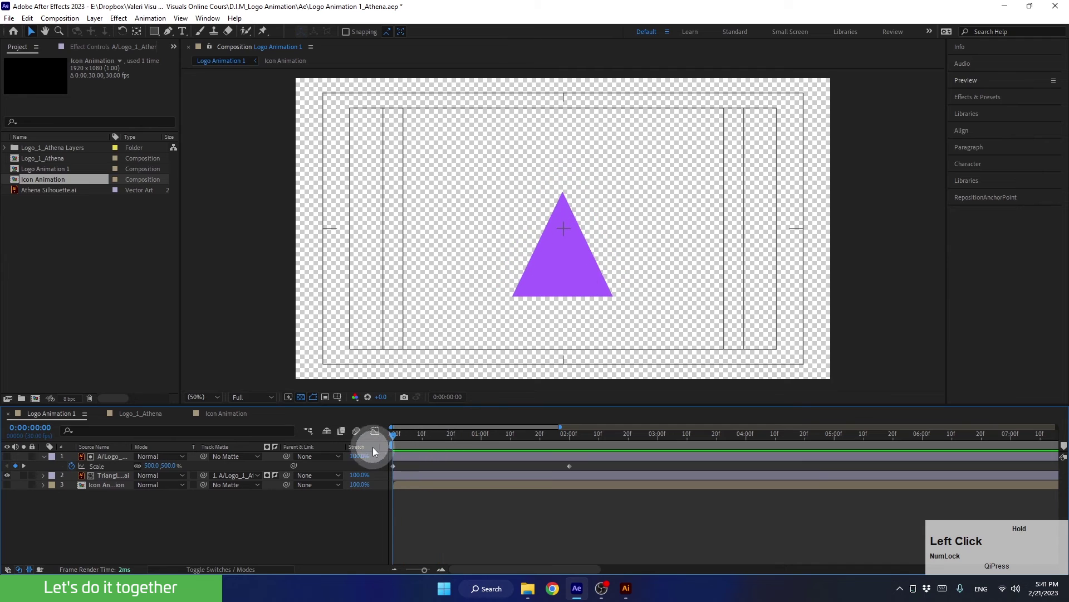
Step: Reveal the Triangle layer's Scale property and move its anchor point to the center of the triangle's bottom edge
click(98, 476)
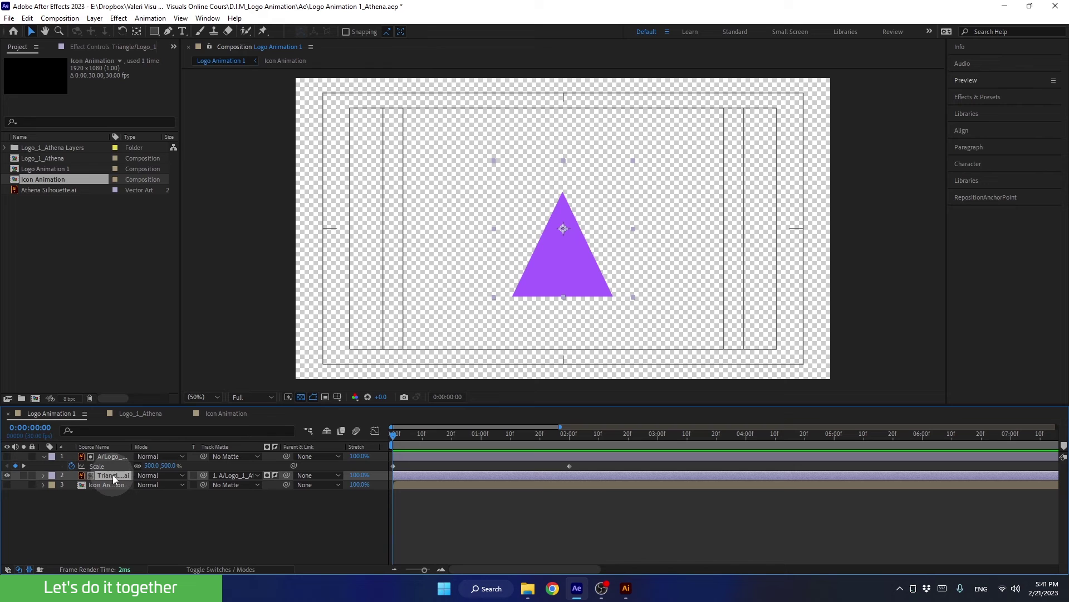
key(s)
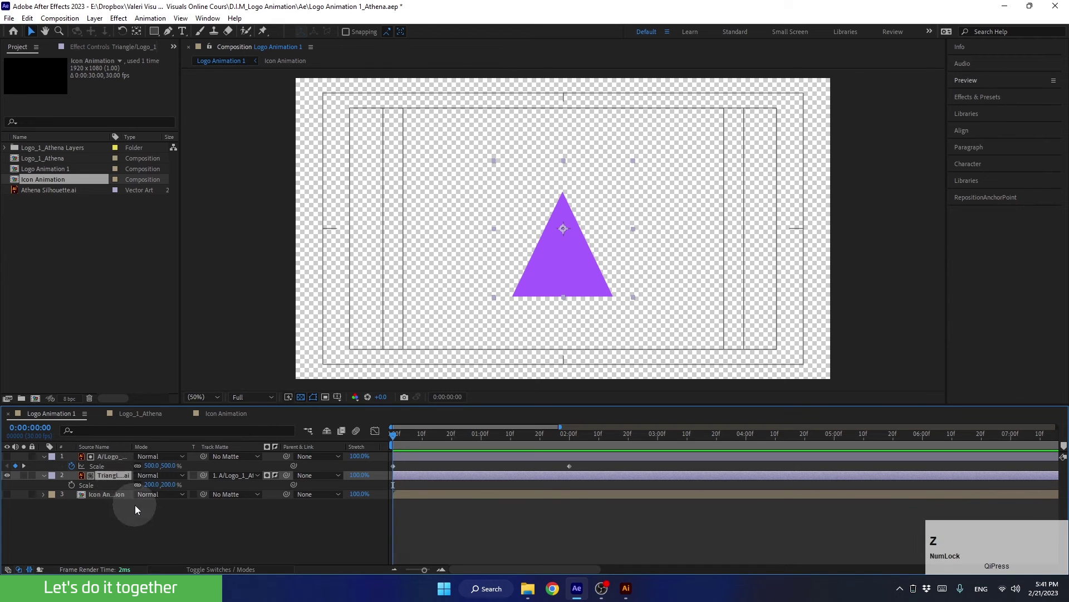
click(136, 32)
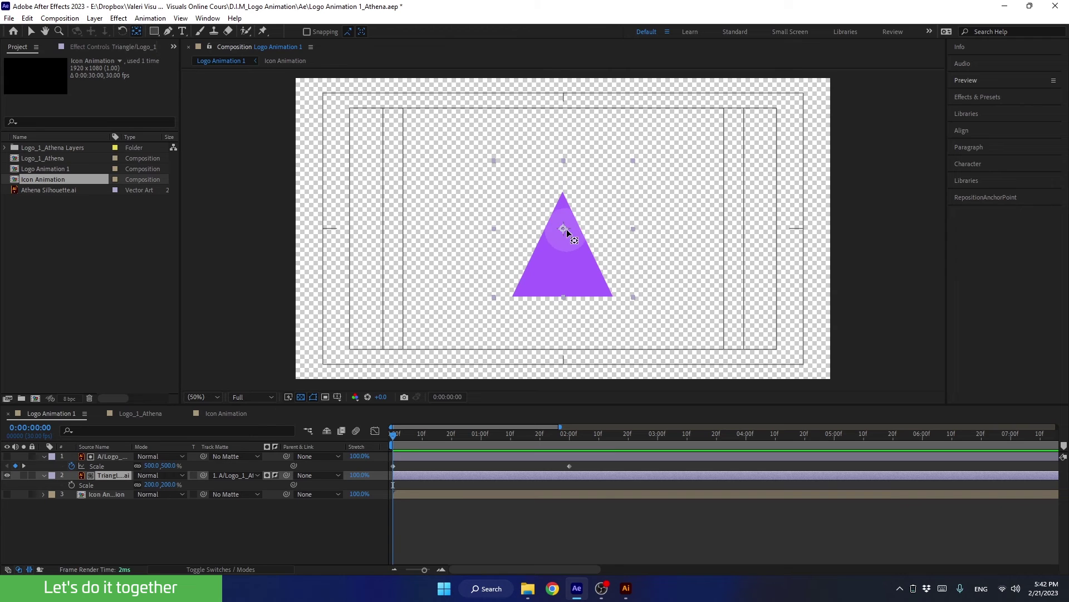
drag(563, 228, 564, 292)
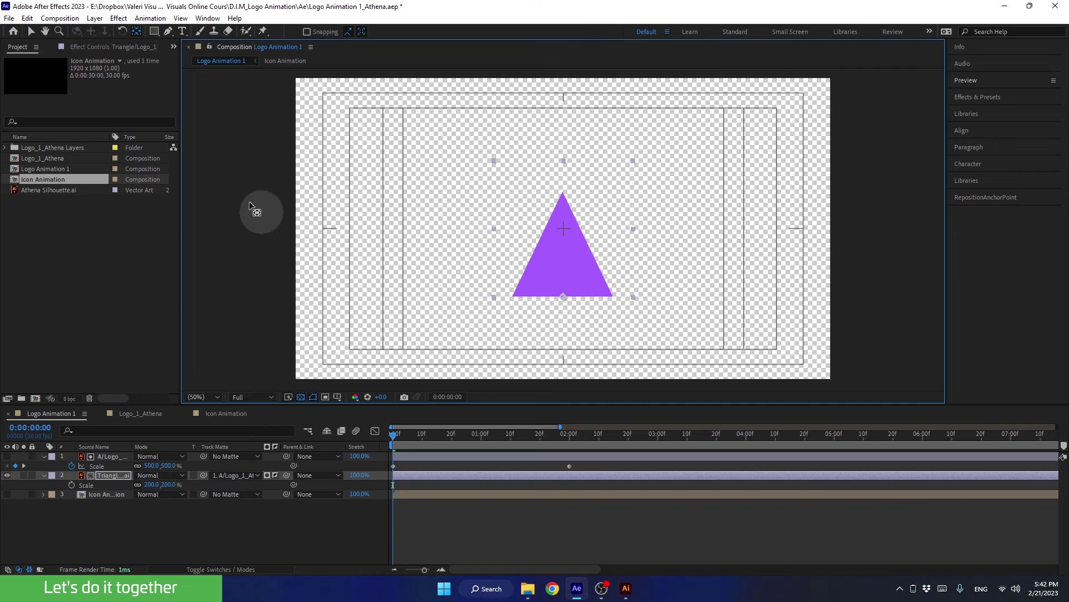
click(30, 31)
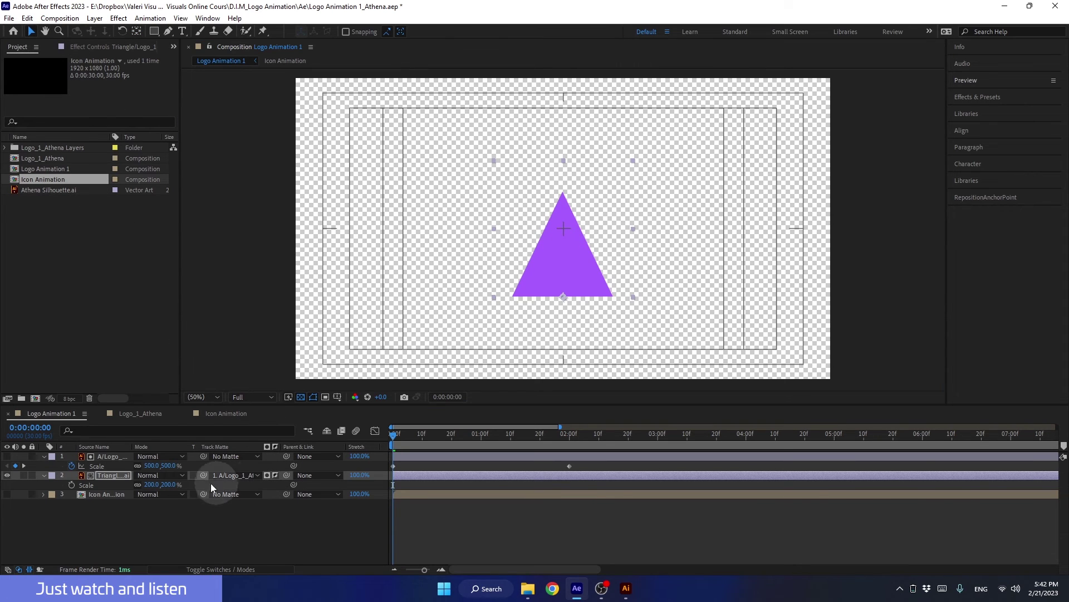
Step: Keyframe the Triangle layer's Scale at 2 seconds, and set it to 0% at the first frame
drag(142, 484, 96, 484)
key(ctrl+z)
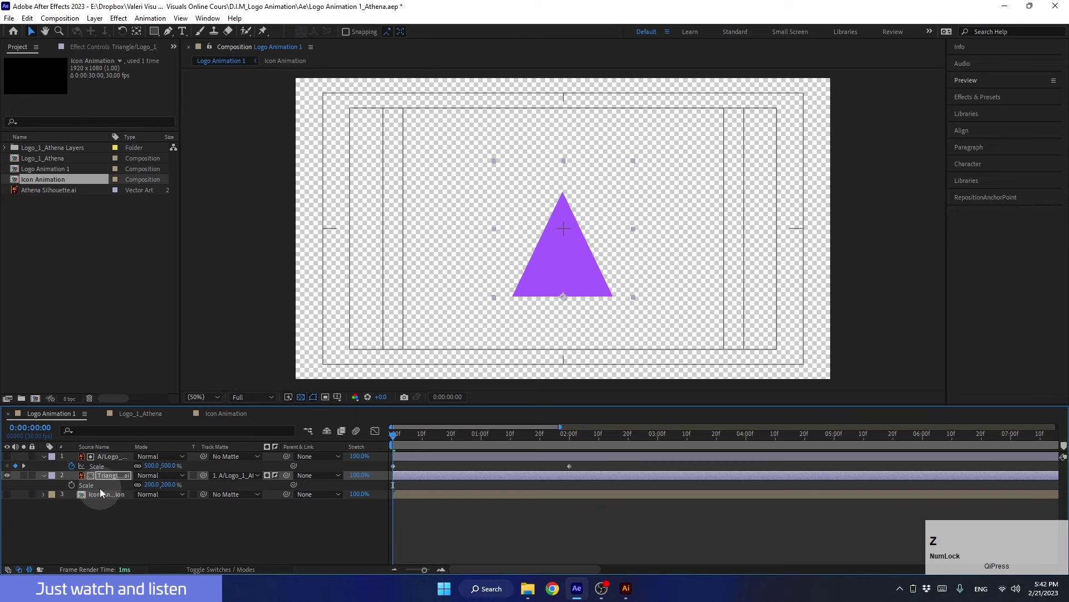
drag(394, 435, 572, 446)
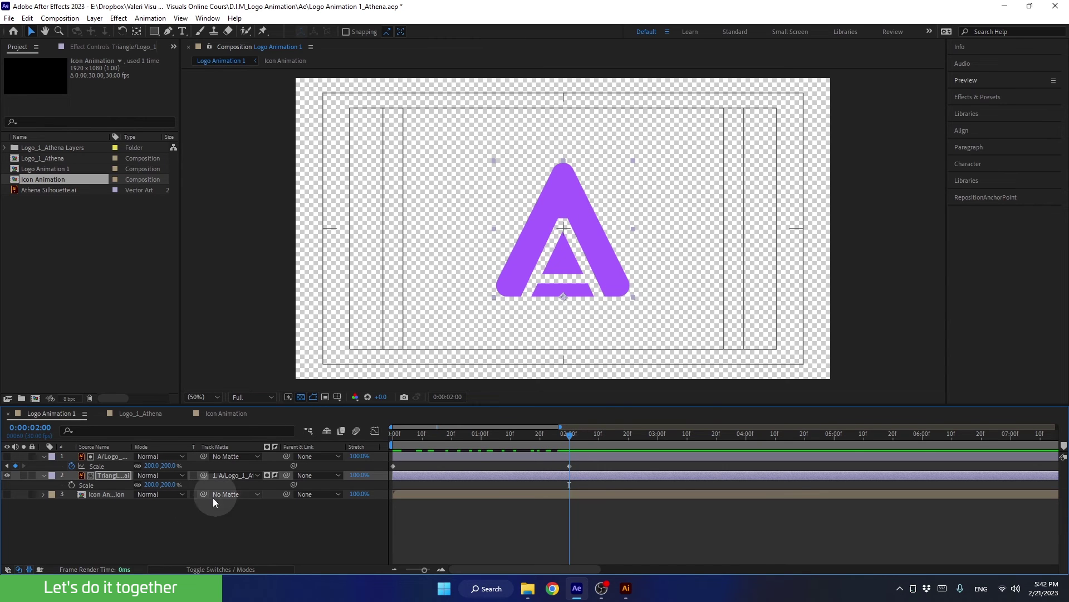
click(72, 484)
drag(546, 433, 258, 530)
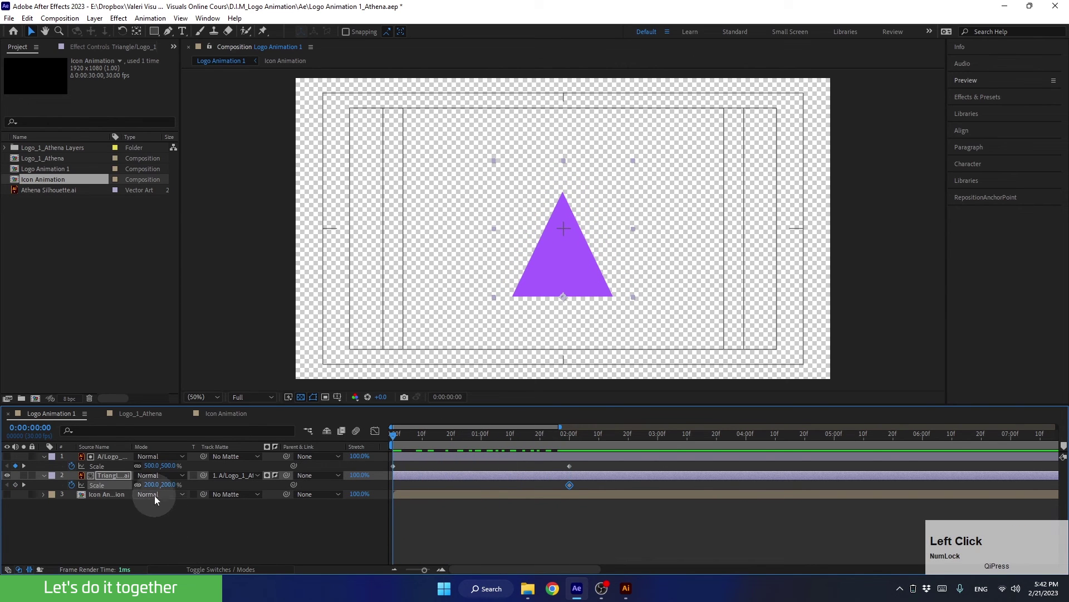
drag(151, 484, 75, 500)
text(0)
key(Return)
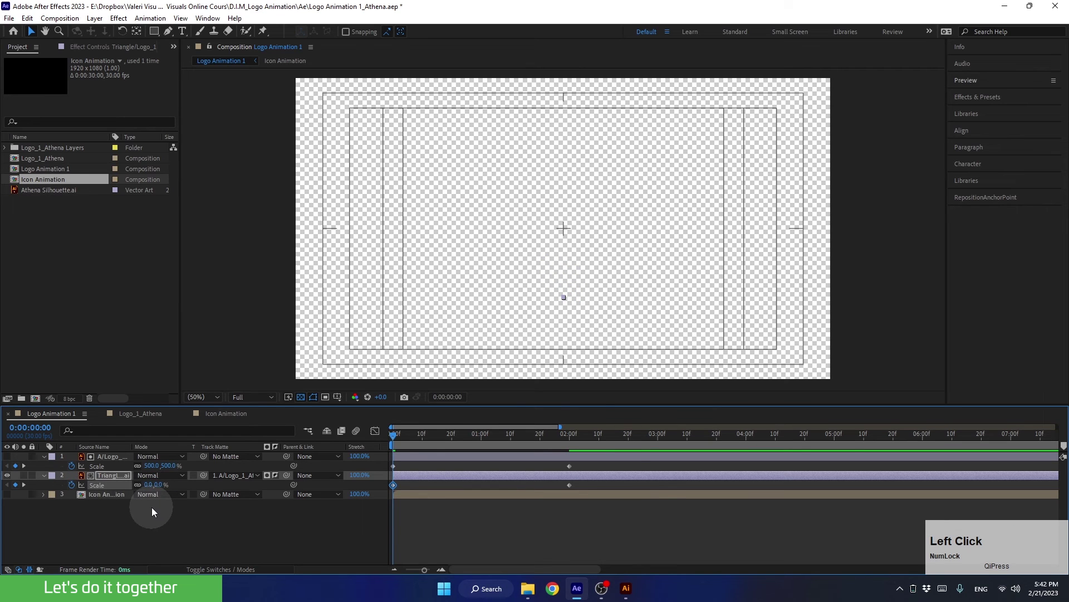
Step: Preview the combined scale animation, and apply Easy Ease to all Scale keyframes of the A and Triangle layers
key(space)
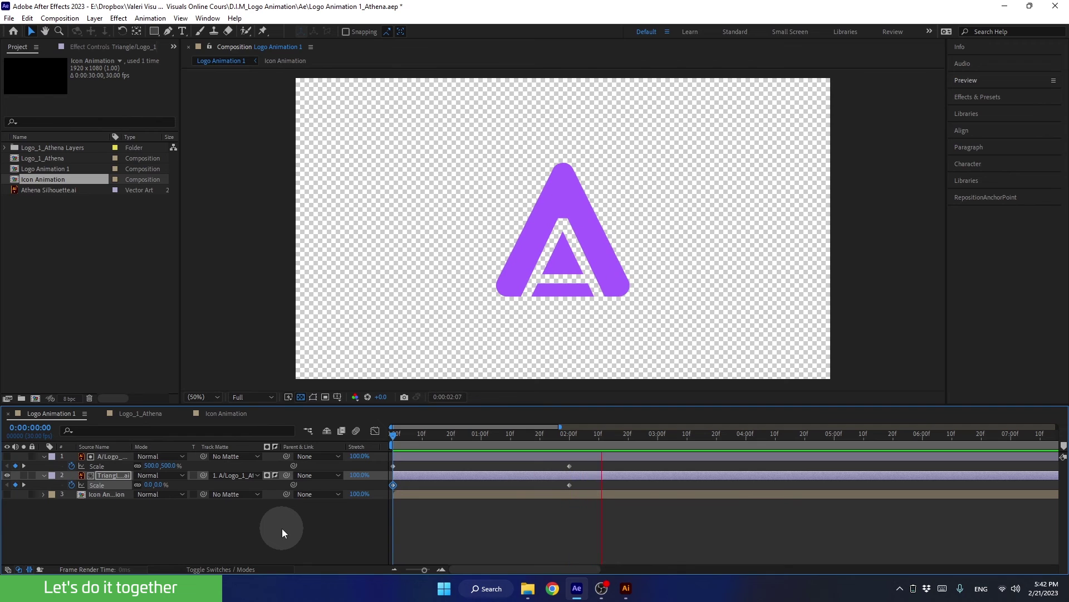
key(space)
drag(479, 437, 567, 479)
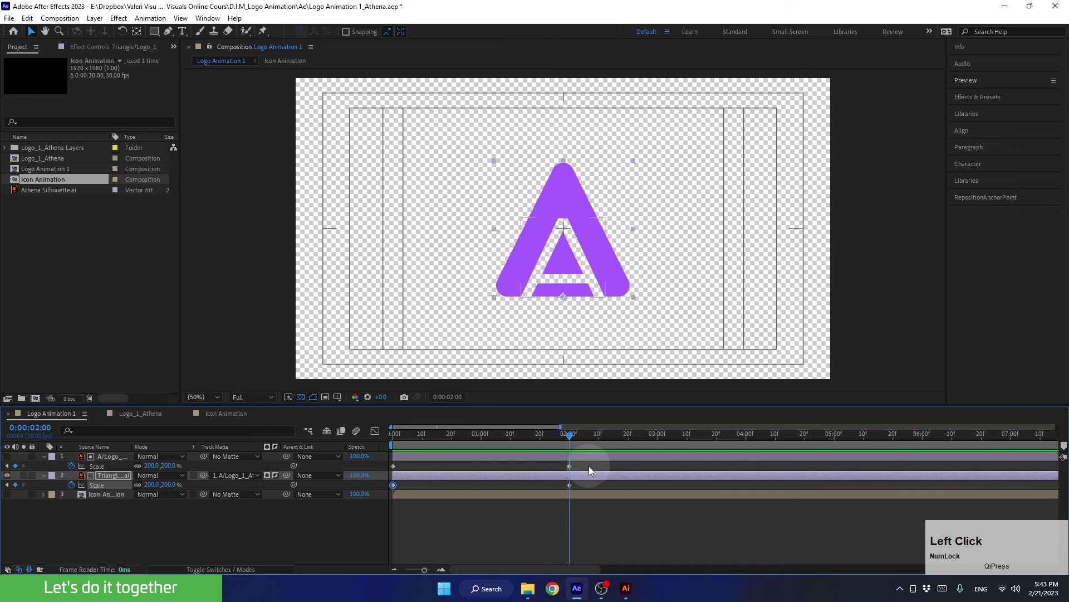
drag(590, 466, 372, 504)
key(F9)
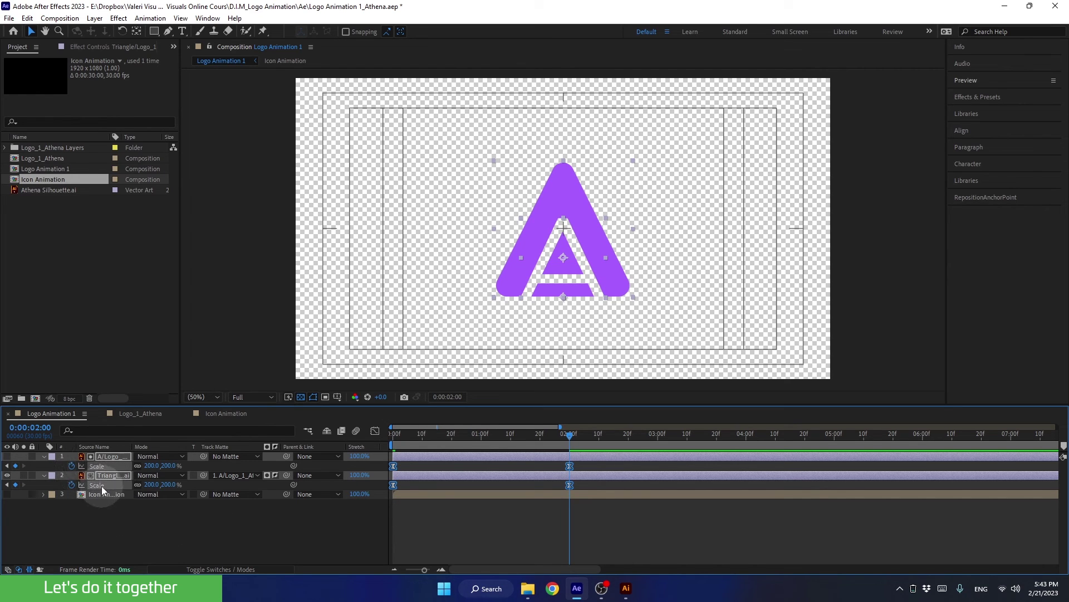
Step: Set the incoming and outgoing velocity influence of the selected Scale keyframes to 85%
key(alt)
alt+double_click(570, 465)
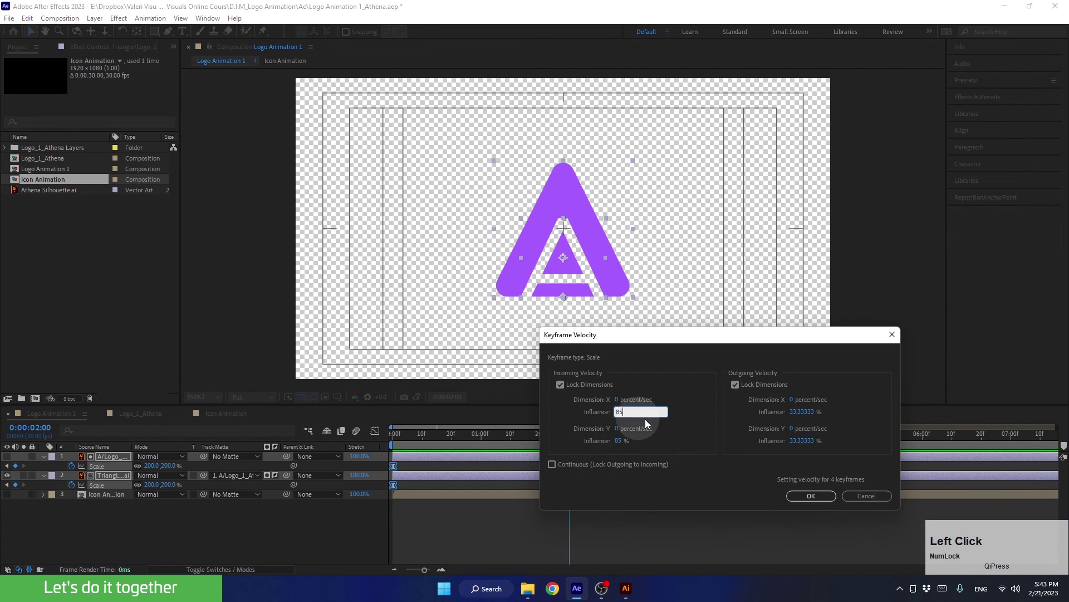
text(85)
click(790, 412)
text(85)
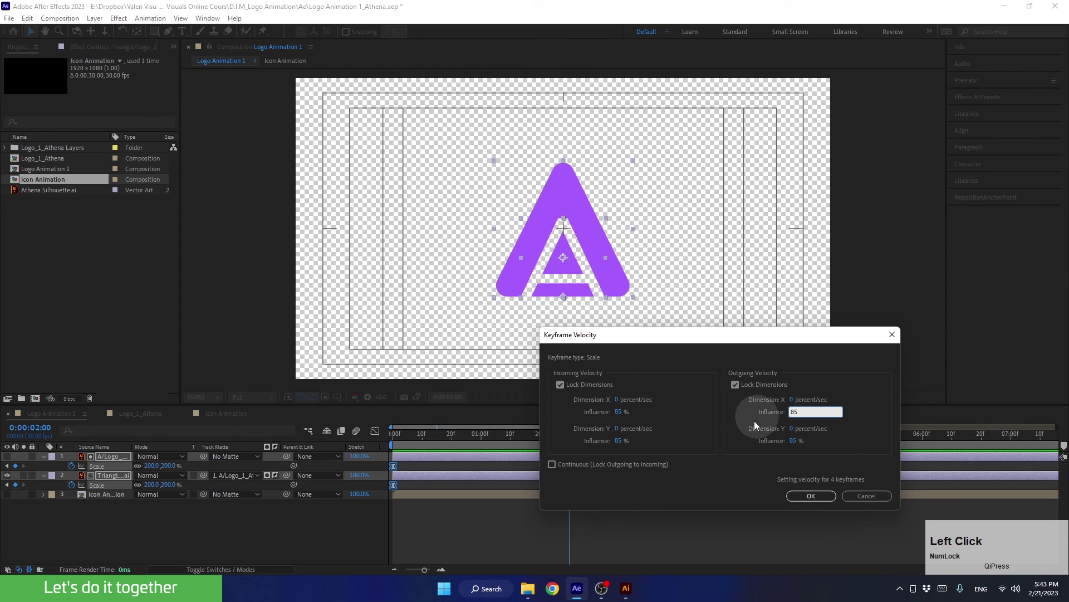
click(798, 495)
Step: Preview the eased scale animation of the A and Triangle layers from the first frame
drag(569, 434, 364, 463)
key(space)
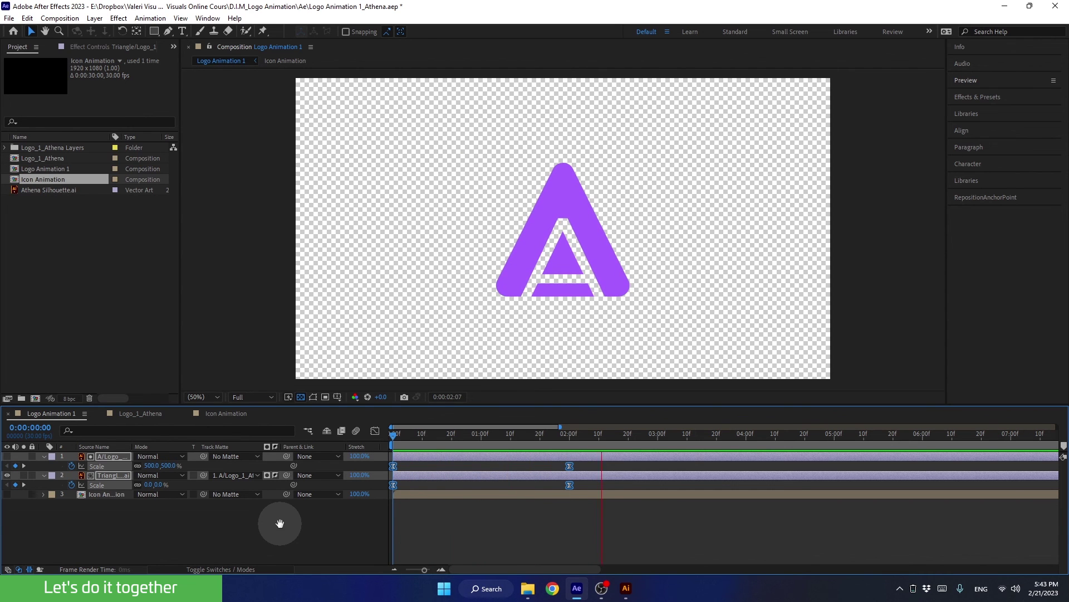
key(space)
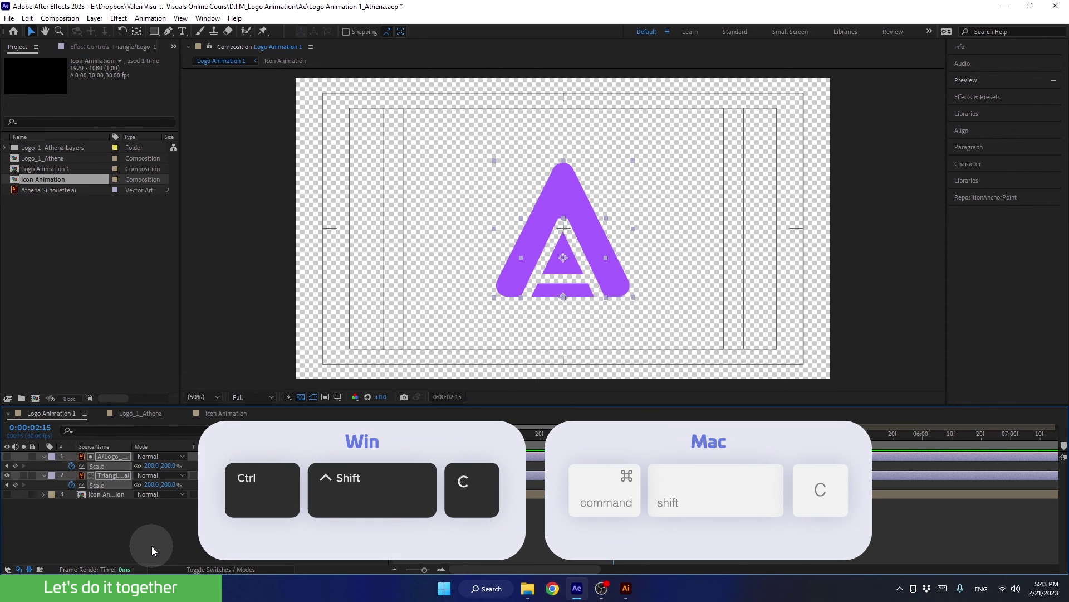
Step: Pre-compose the A and Triangle layers as "A Animation", moving all attributes into the new composition
key(ctrl+shift+c)
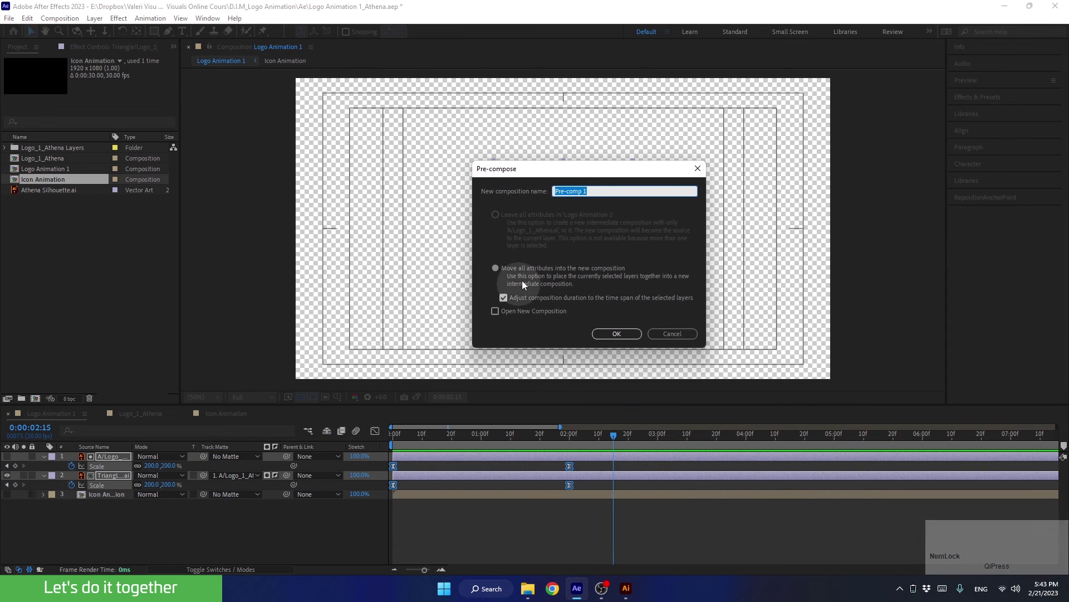
drag(558, 167, 563, 177)
text(A Animation)
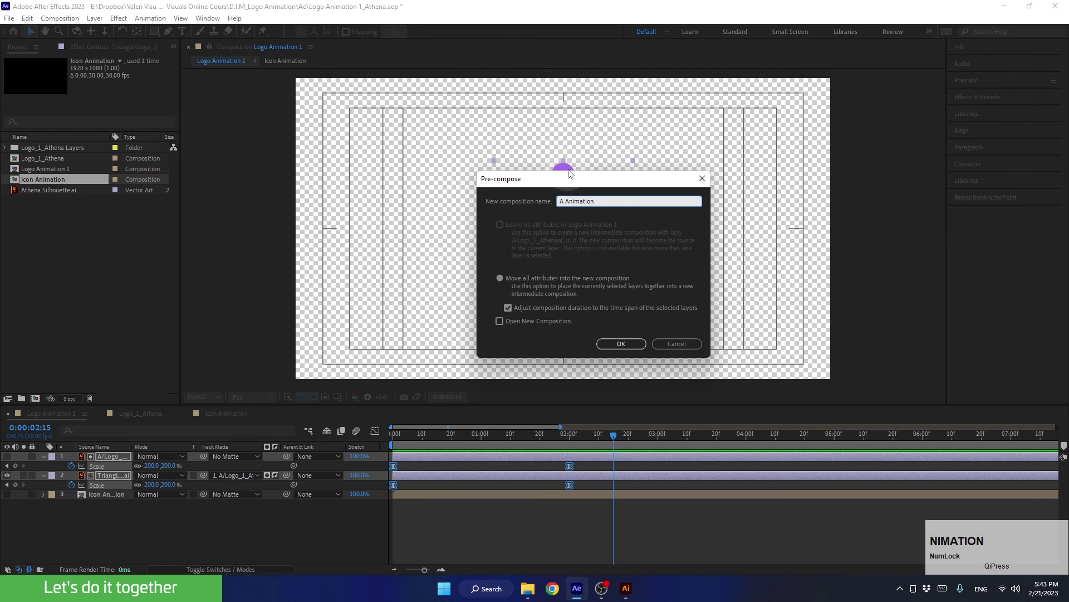
click(492, 310)
click(616, 342)
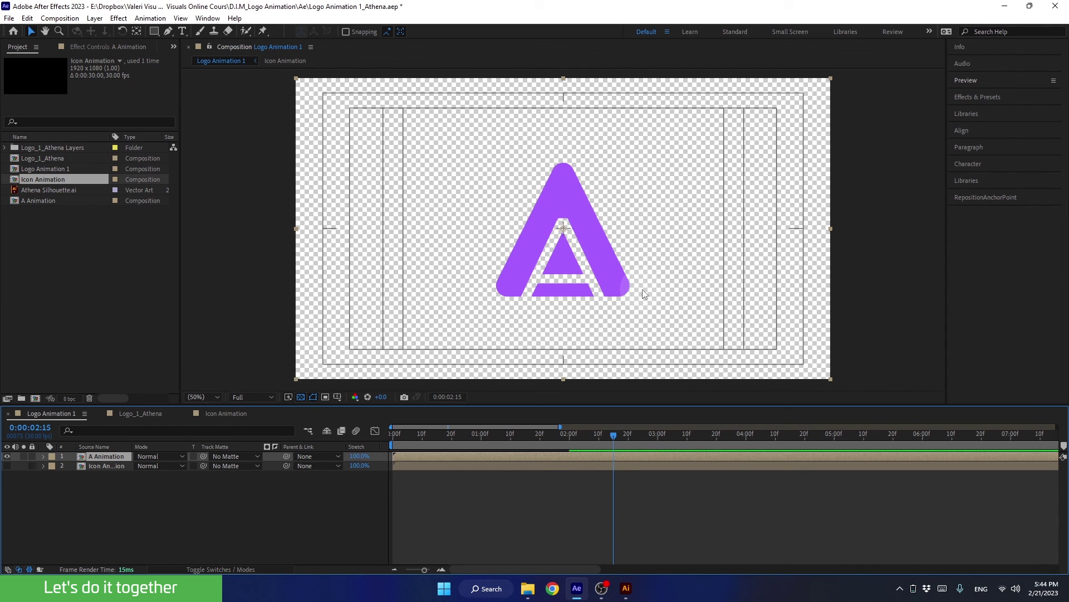
Step: Make the Icon Animation layer visible, and check its timing by temporarily hiding the A Animation layer
click(629, 388)
click(147, 478)
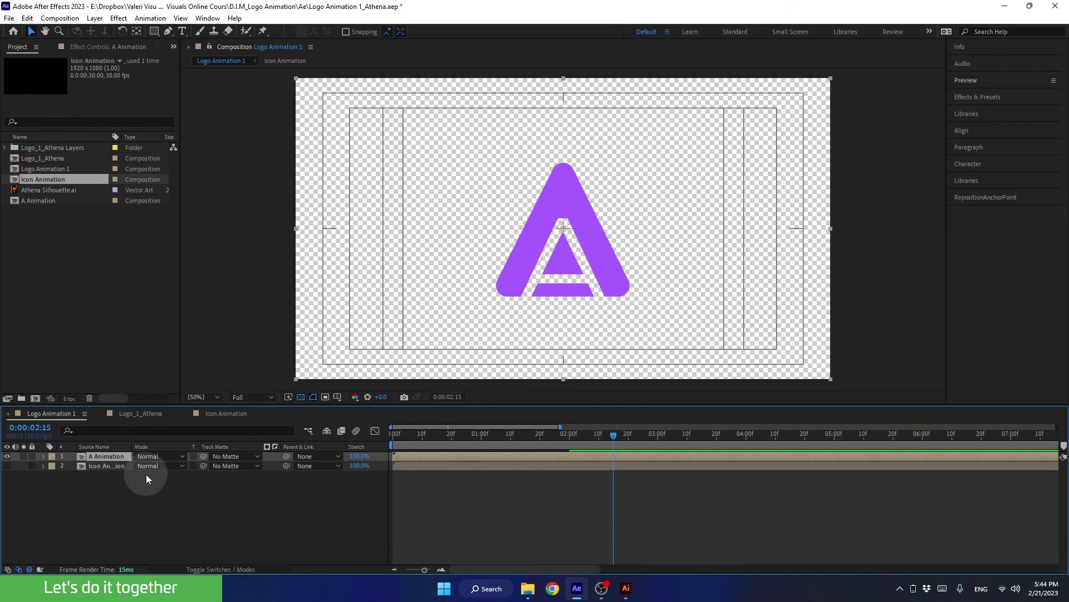
click(6, 466)
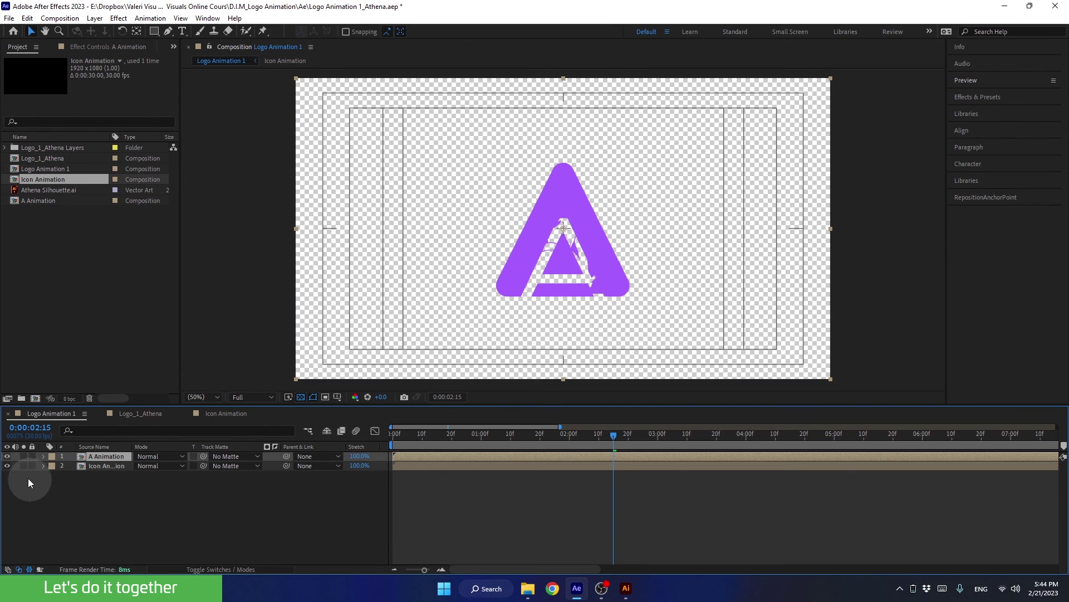
drag(445, 429, 617, 450)
click(8, 456)
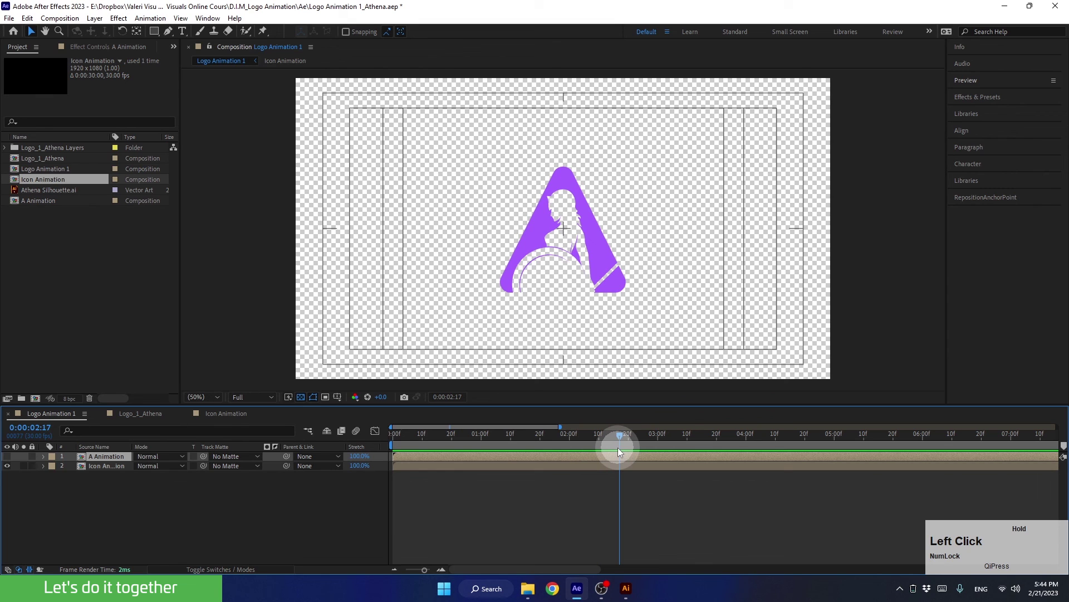
click(7, 456)
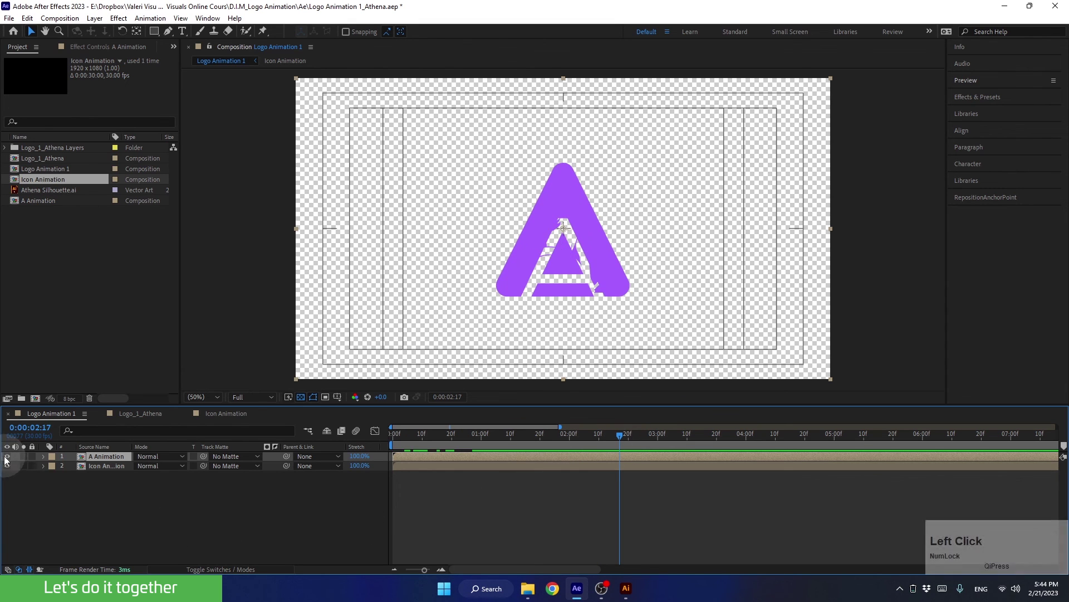
Step: Shift the A Animation layer in time so that it starts at 2 seconds
click(409, 457)
drag(409, 456, 436, 454)
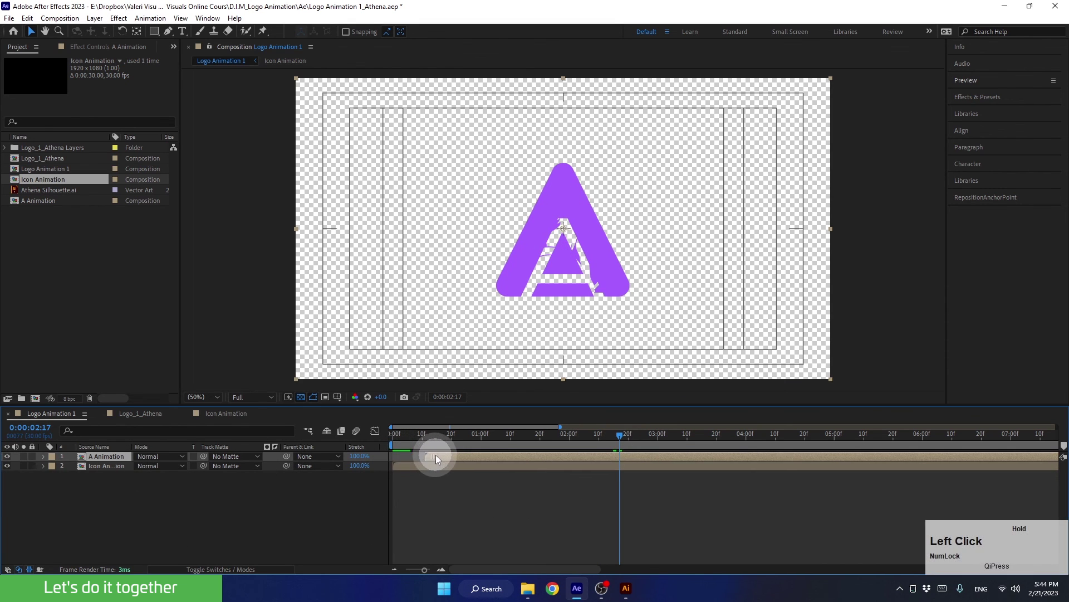
drag(570, 456, 373, 499)
Step: Preview the transition from Icon Animation to A Animation, replay it from just before 2 seconds, and save the project
click(570, 437)
key(space)
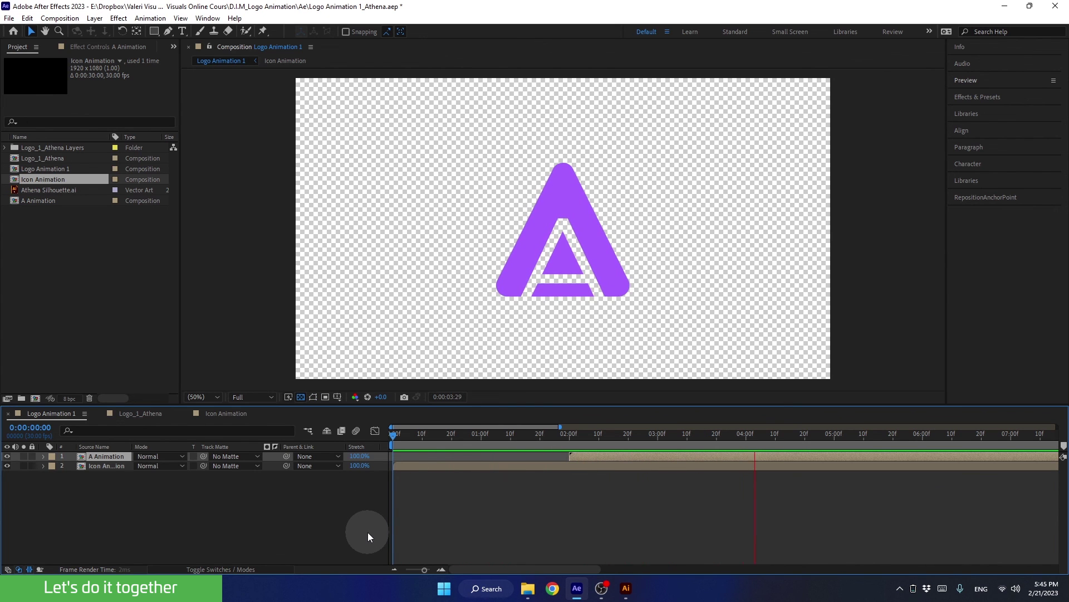
drag(615, 437, 551, 442)
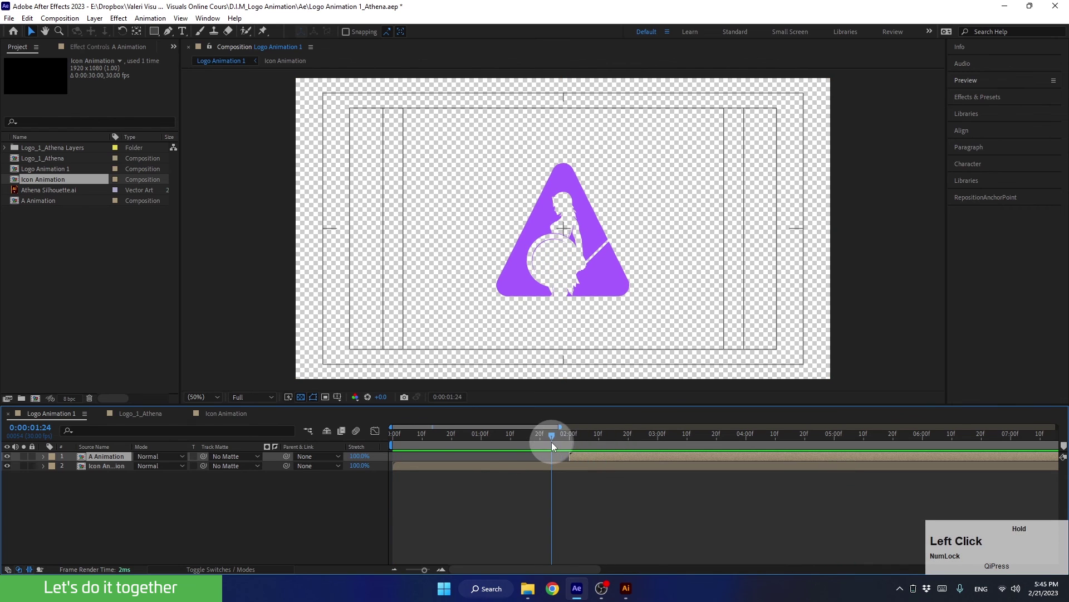
key(space)
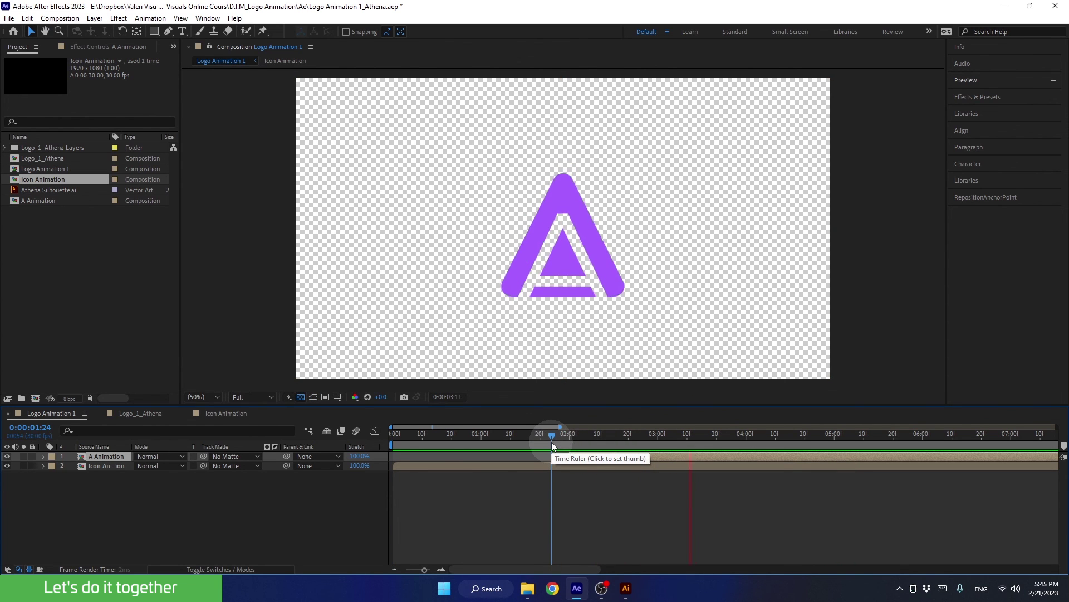
key(space)
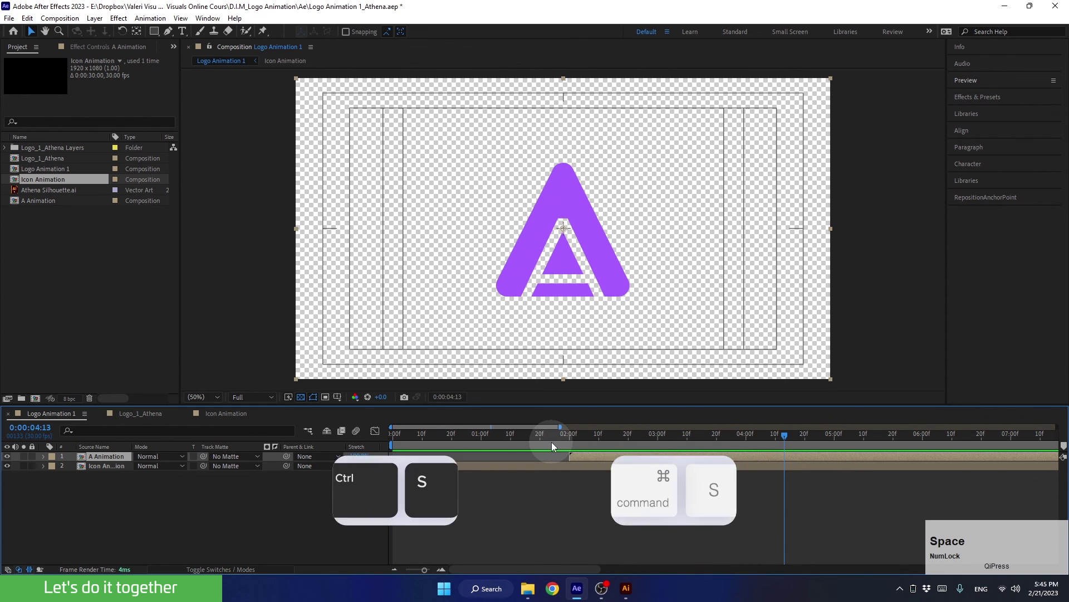
key(ctrl+s)
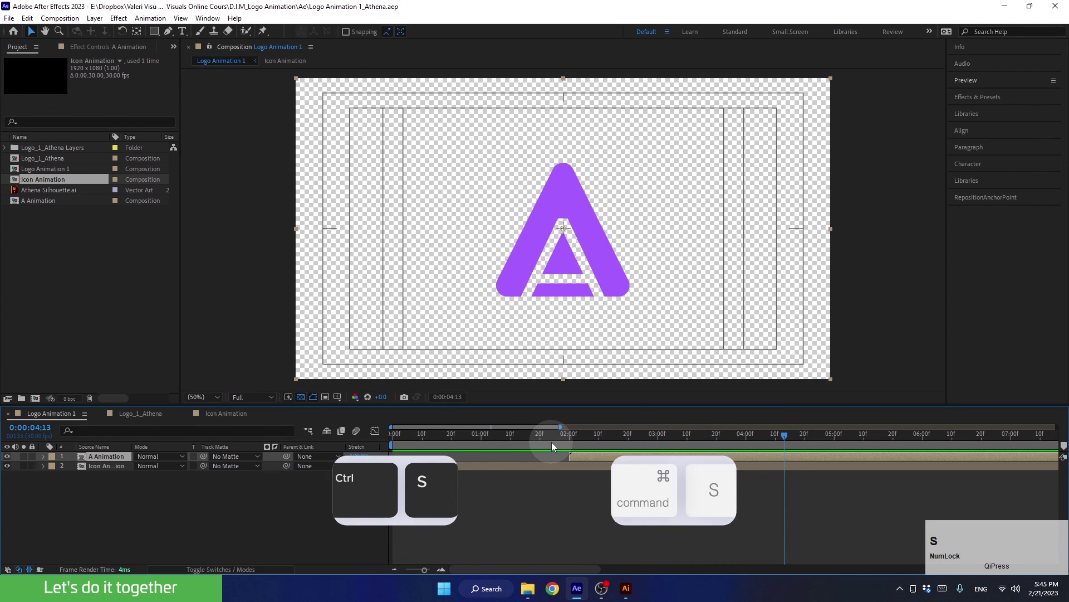